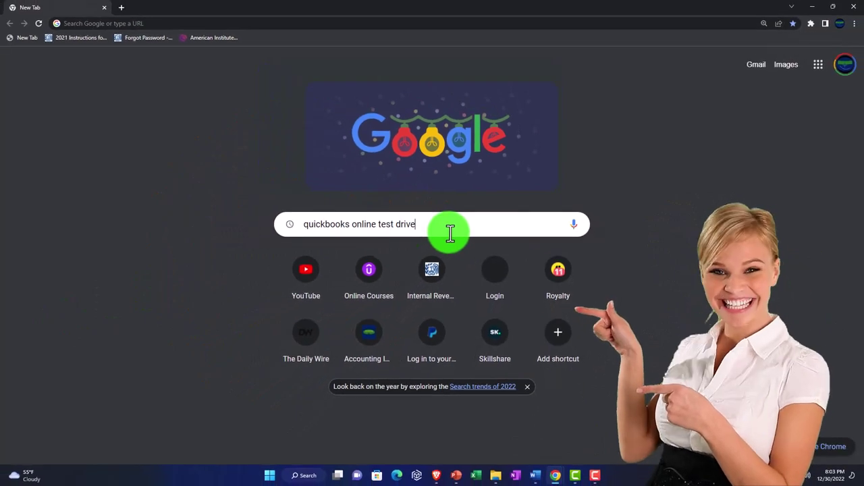
Step: Search the web for "quickbooks online test drive" and open the United States QuickBooks Online sample company
key(Return)
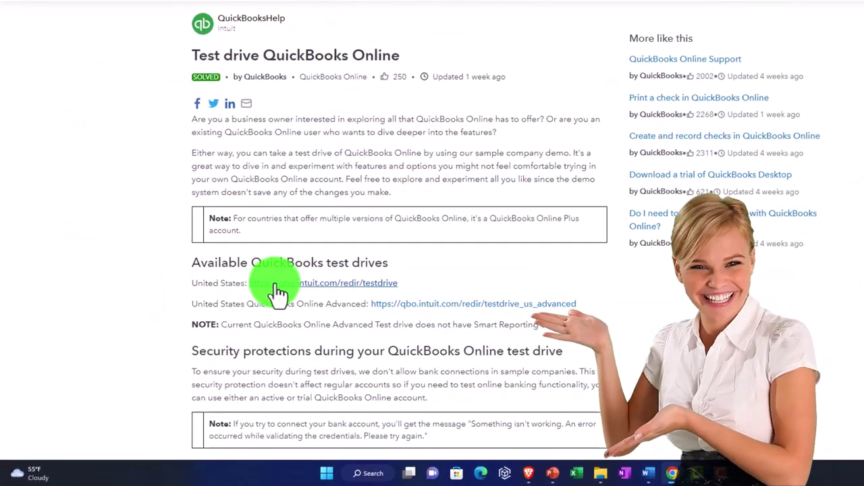
click(227, 326)
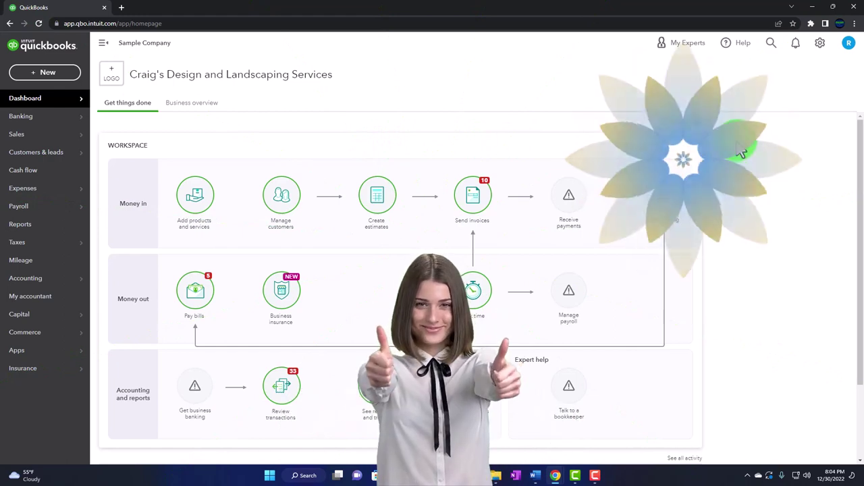
key(ctrl+plus)
key(ctrl+plus)
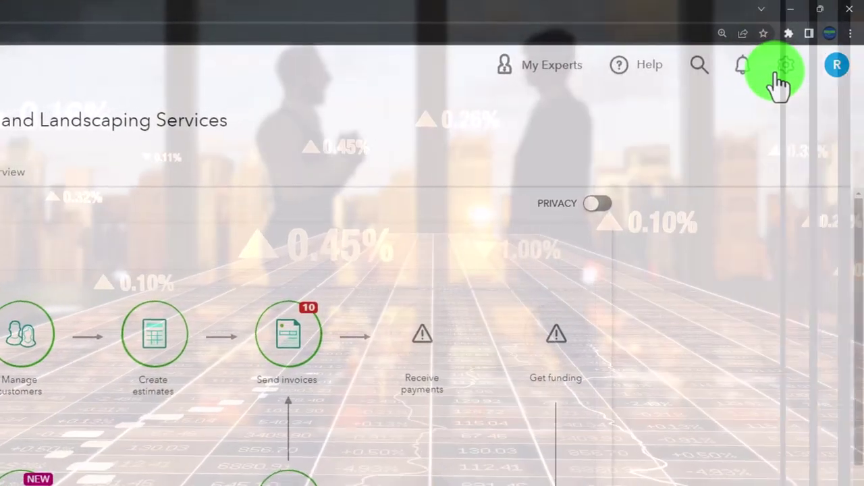
Step: Check the settings menu for the option that switches between Accountant view and Business view
click(783, 71)
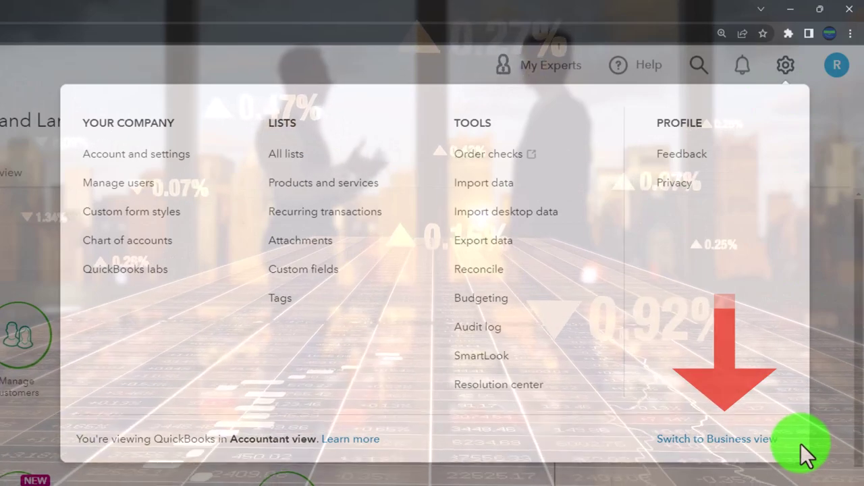
click(801, 443)
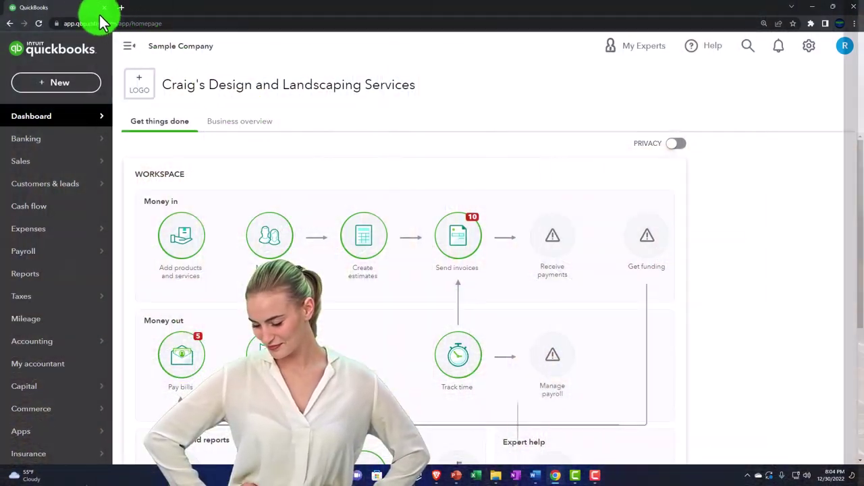
Step: Duplicate the sample company's browser tab twice so that three tabs are open
right_click(82, 14)
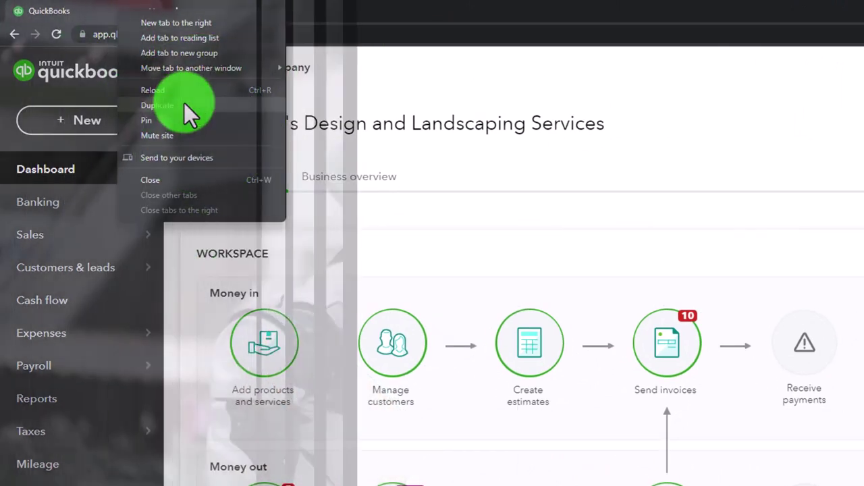
click(183, 102)
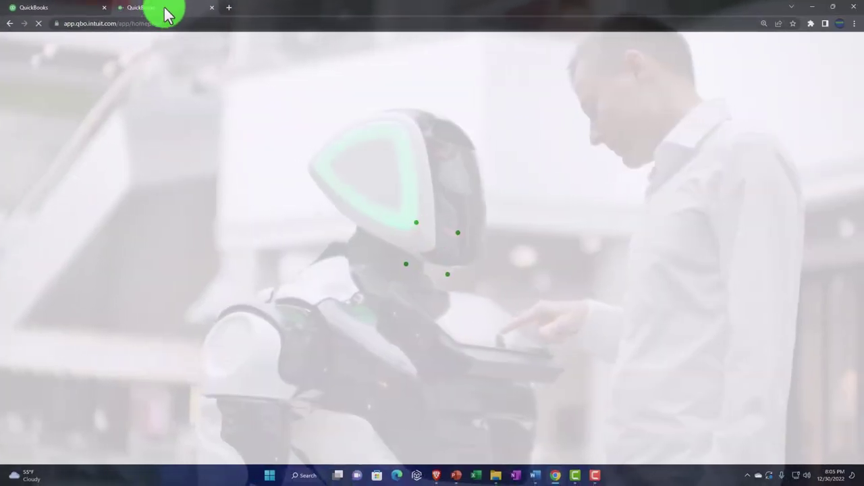
right_click(166, 11)
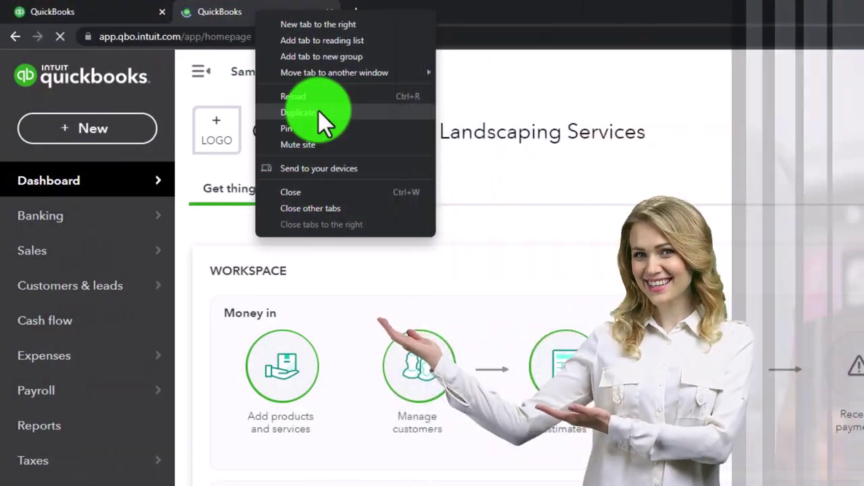
click(318, 112)
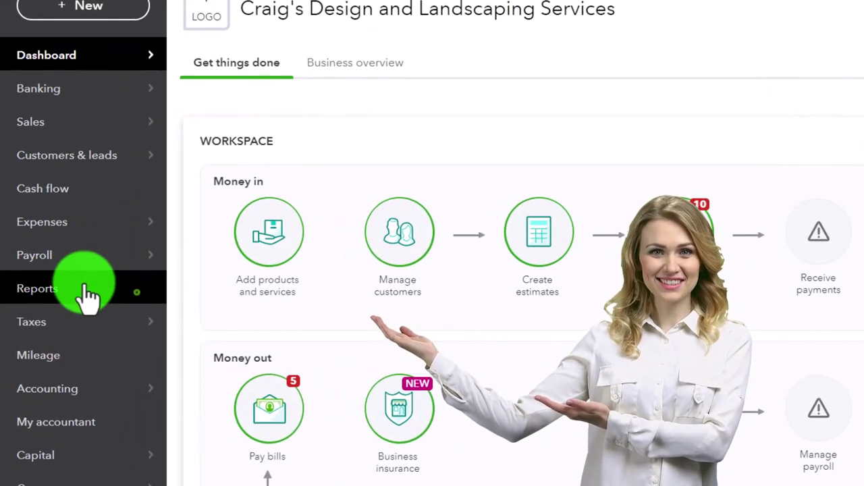
Step: Open the Balance Sheet report in the second tab and the Profit and Loss report in the third tab
click(87, 289)
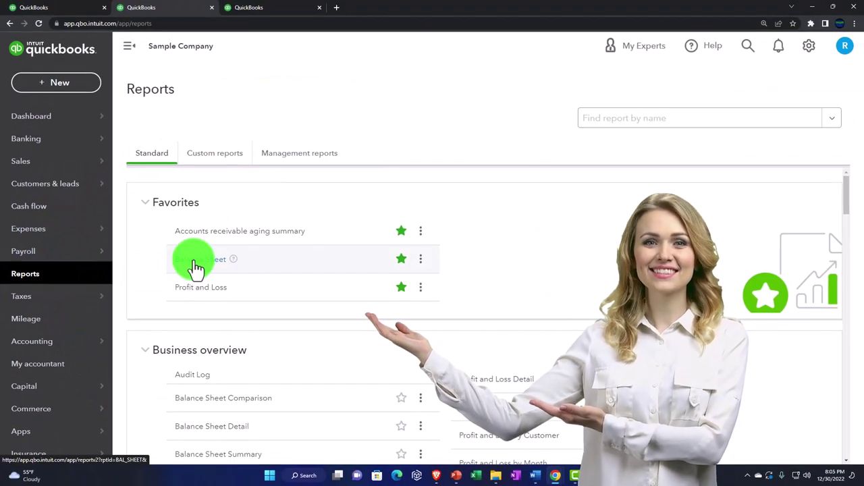
click(195, 263)
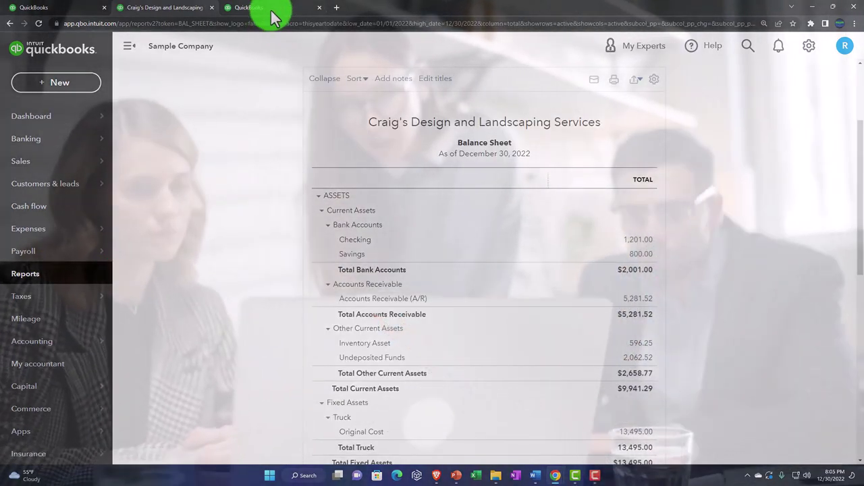
click(266, 10)
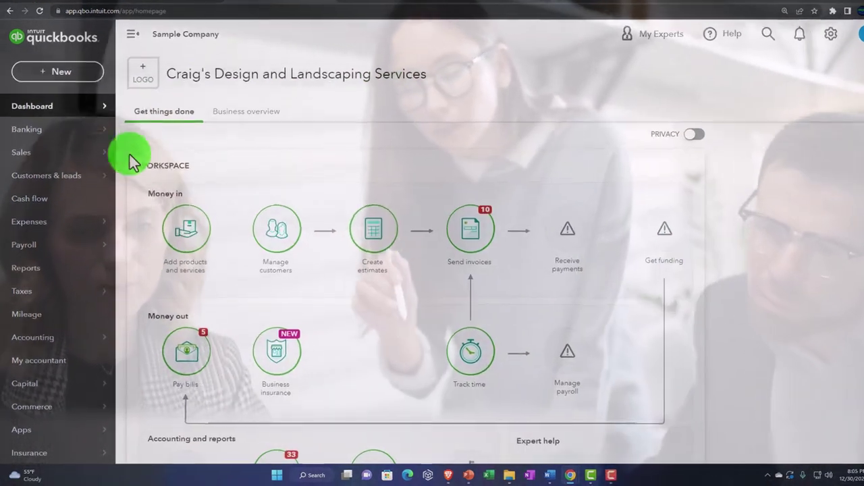
click(50, 275)
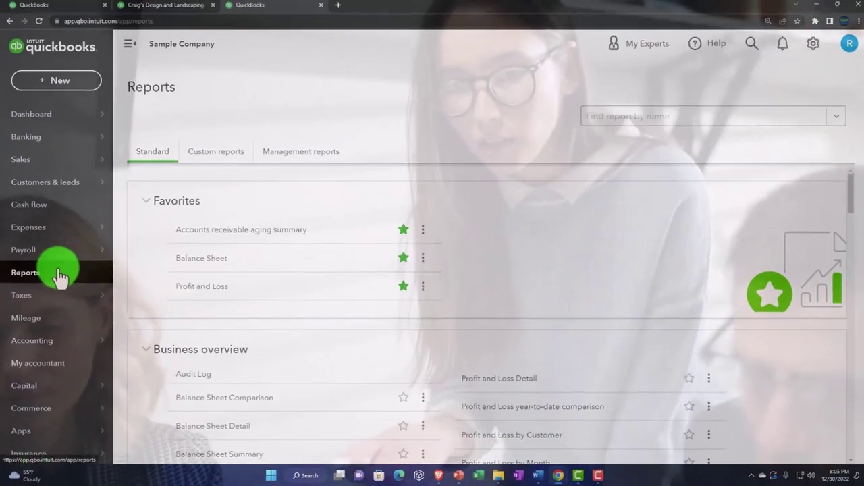
click(177, 286)
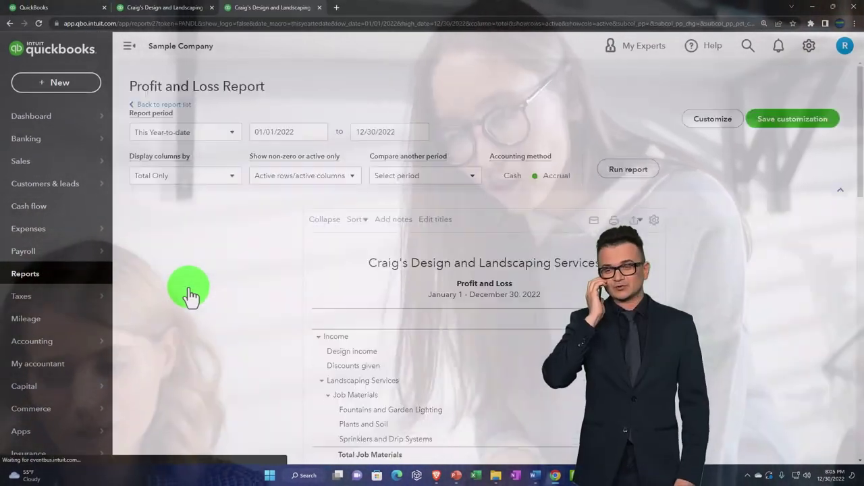
scroll(189, 295, down, 3)
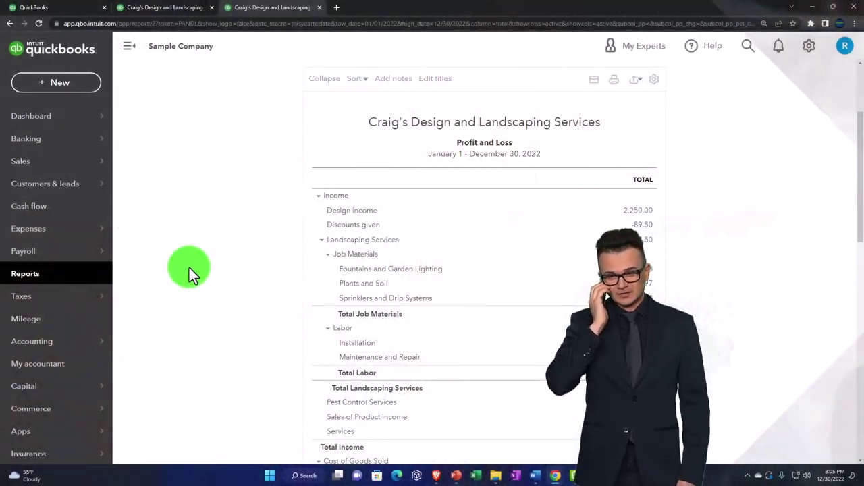
Step: Set the Profit and Loss report period to 01/01/2022 through 12/31/2022 and run the report with the navigation sidebar collapsed
click(134, 56)
scroll(139, 172, up, 3)
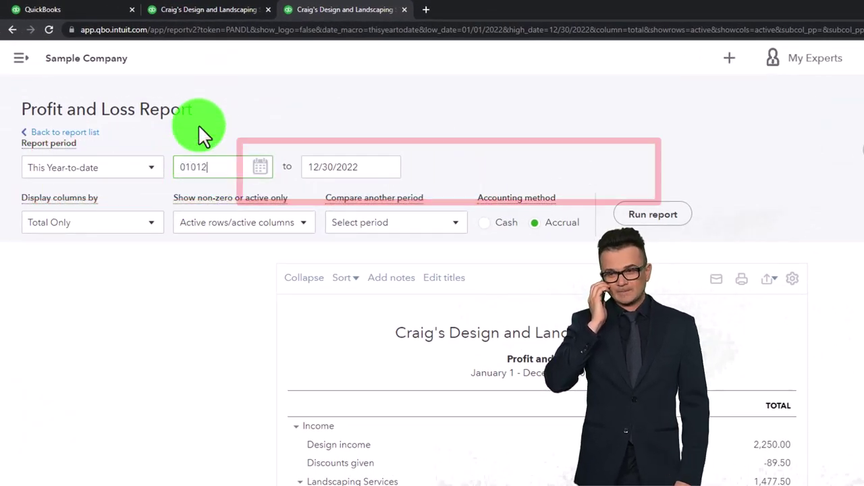
text(022)
key(Tab)
text(4/1)
key(BackSpace)
key(BackSpace)
key(BackSpace)
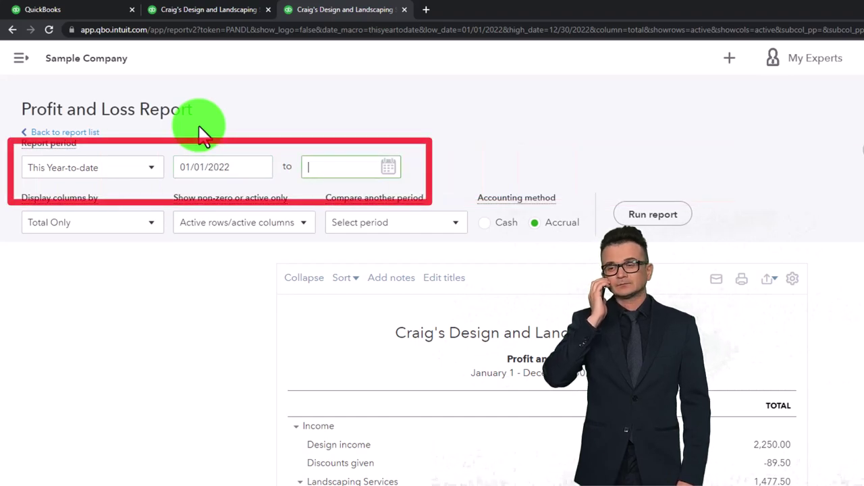
key(Tab)
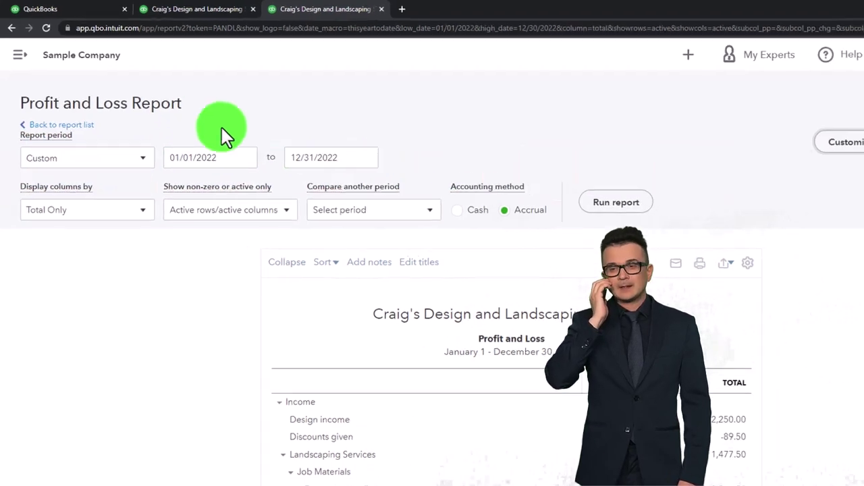
click(653, 215)
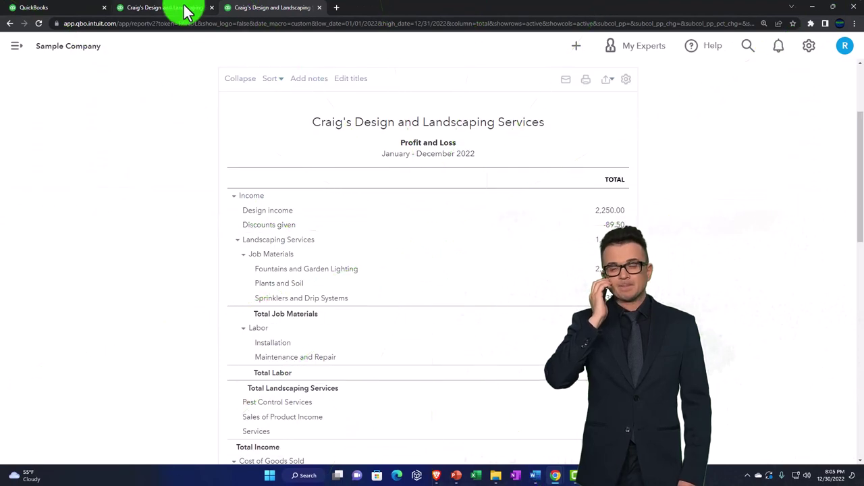
Step: Set the Balance Sheet report period to 01/01/2022 through 12/31/2022 and run the report with the navigation sidebar collapsed
click(187, 11)
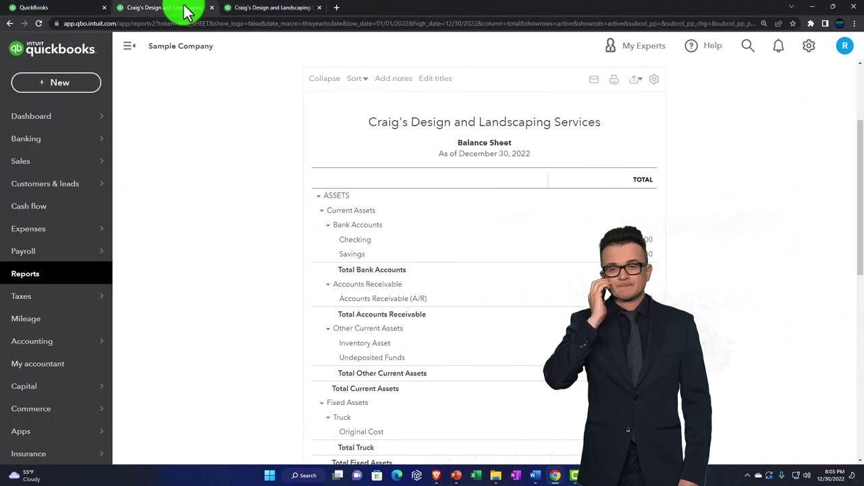
click(133, 50)
scroll(132, 148, up, 5)
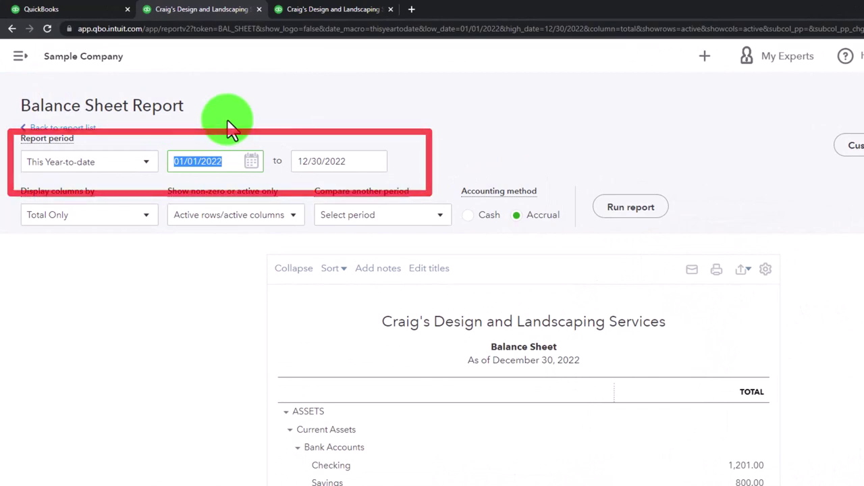
text(022)
key(Tab)
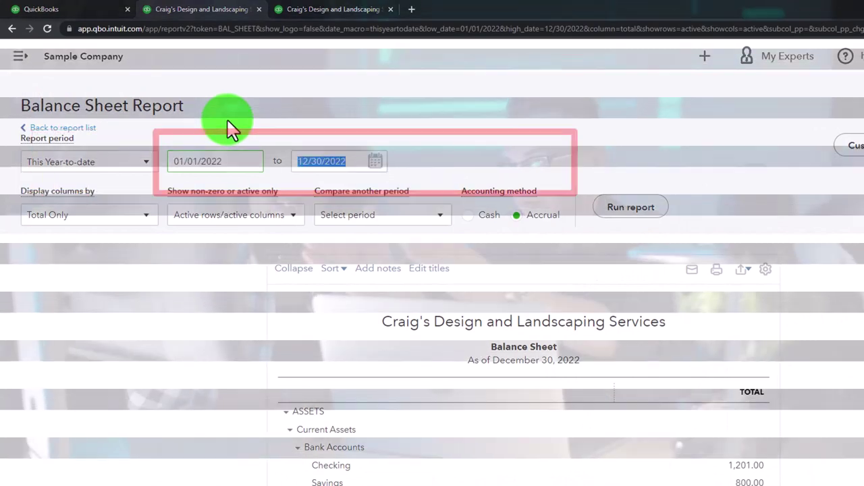
text(12/31/2)
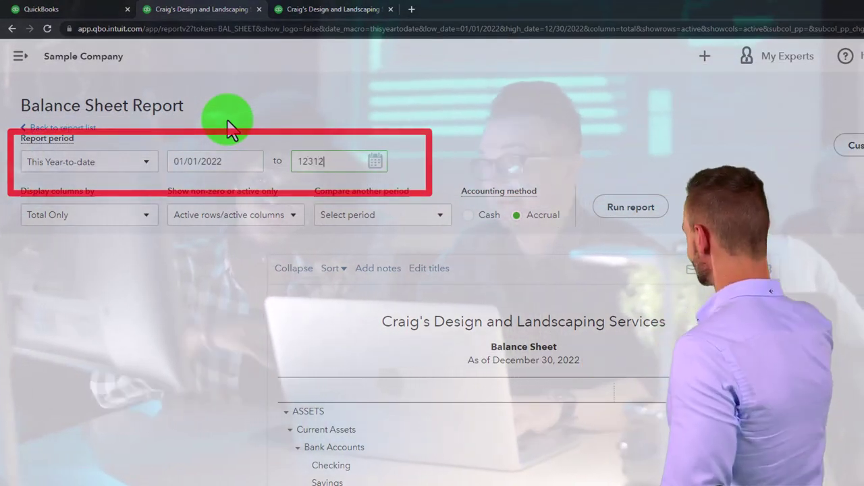
text(022)
click(608, 210)
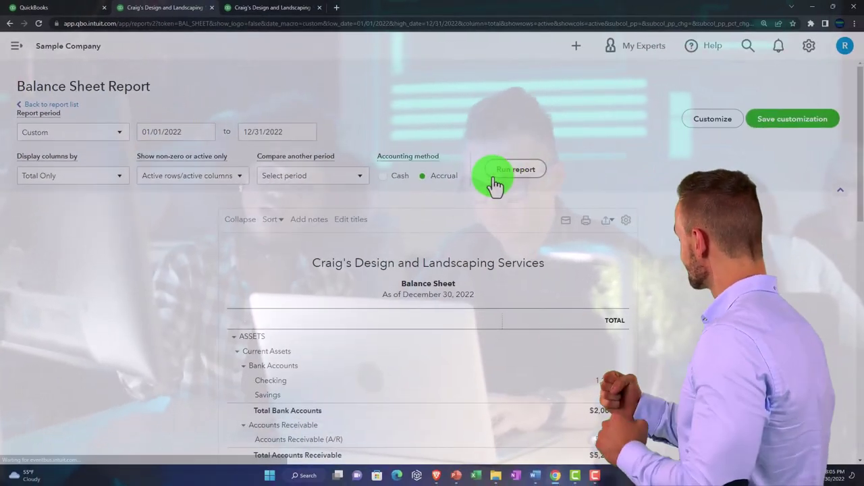
scroll(329, 225, down, 3)
key(ctrl+plus)
key(ctrl+plus)
key(ctrl+plus)
key(ctrl+plus)
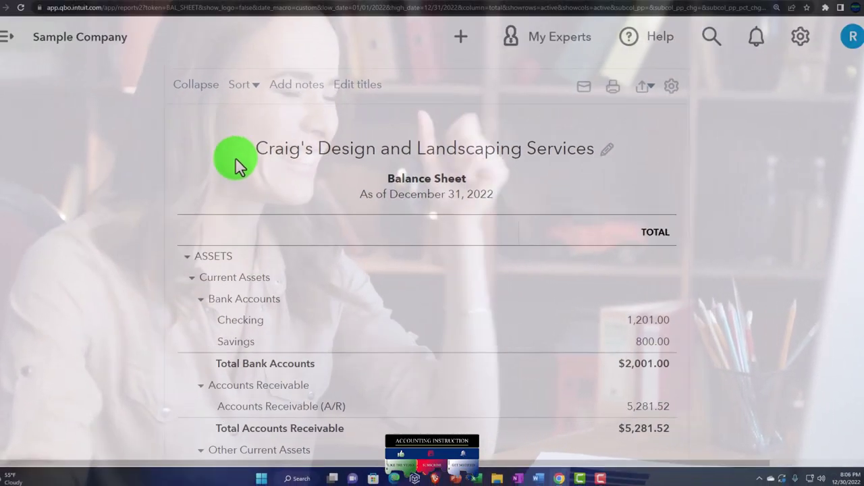
Step: Return to the first tab and view the Management reports and Custom reports lists
scroll(245, 169, up, 2)
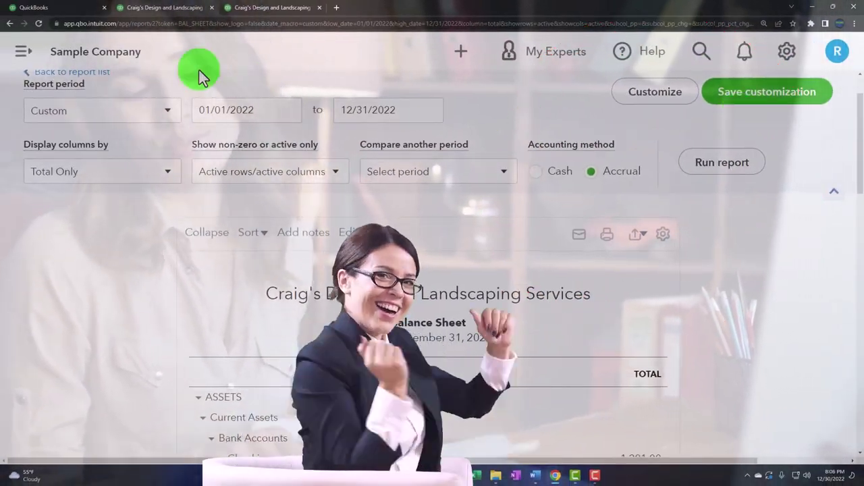
click(66, 9)
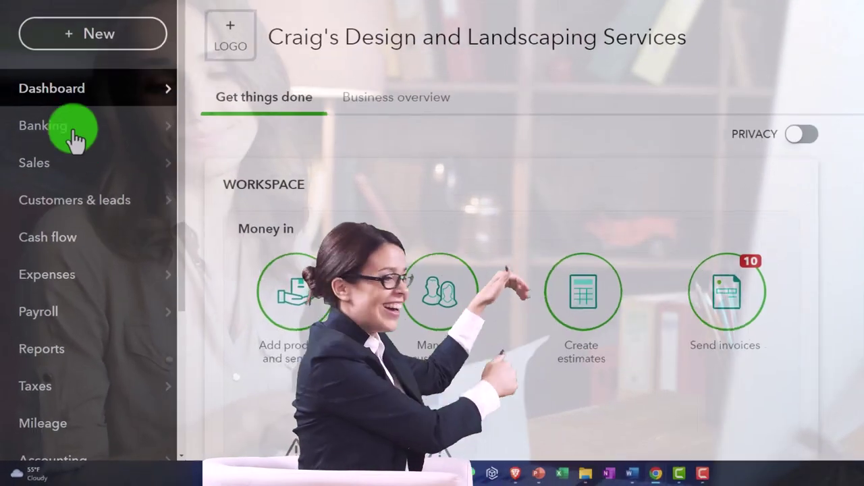
click(61, 351)
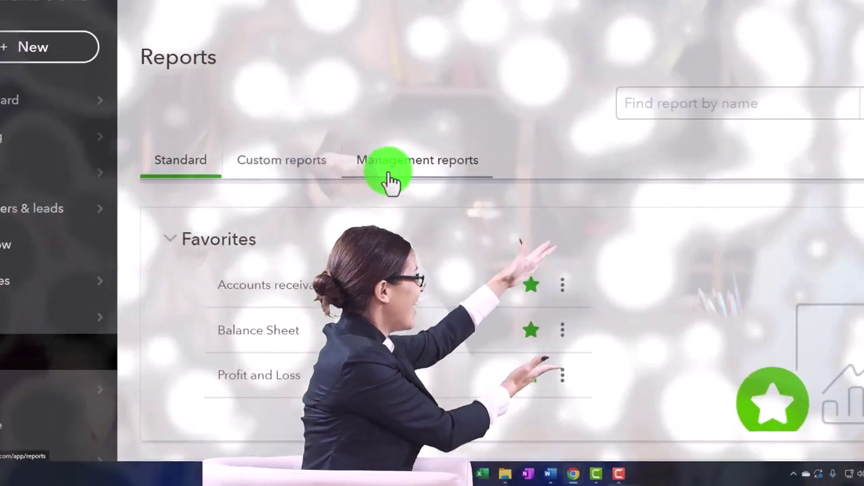
click(397, 208)
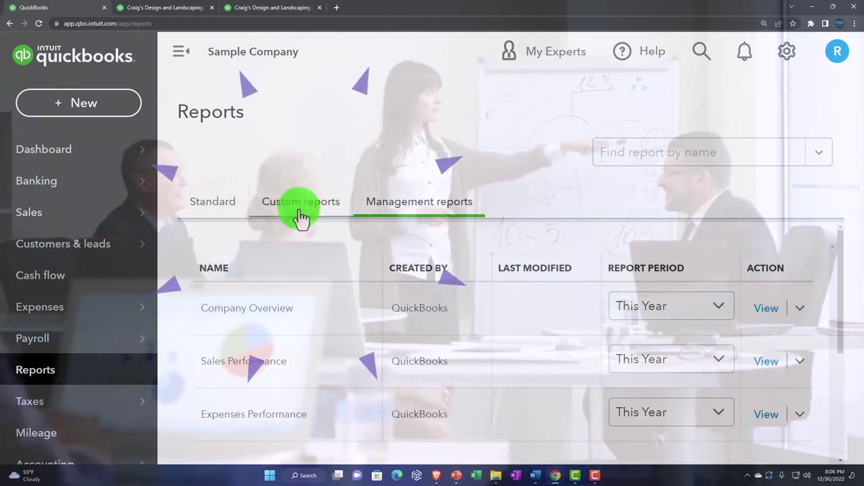
click(301, 215)
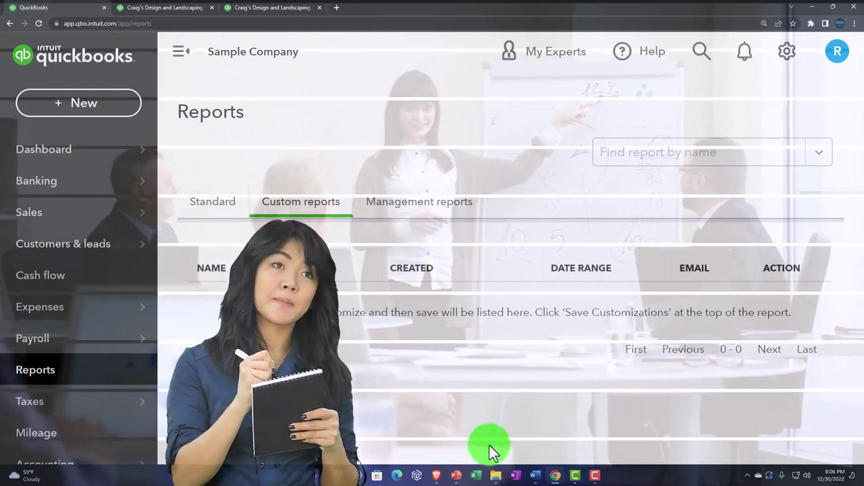
Step: Switch to the File Explorer window showing the saved report PDFs in the Reports 12.31.22 folder
mouse_move(496, 476)
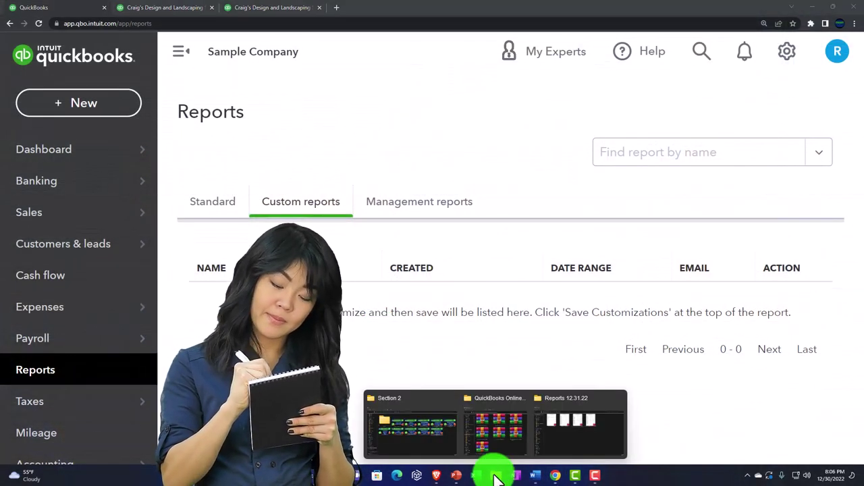
click(578, 426)
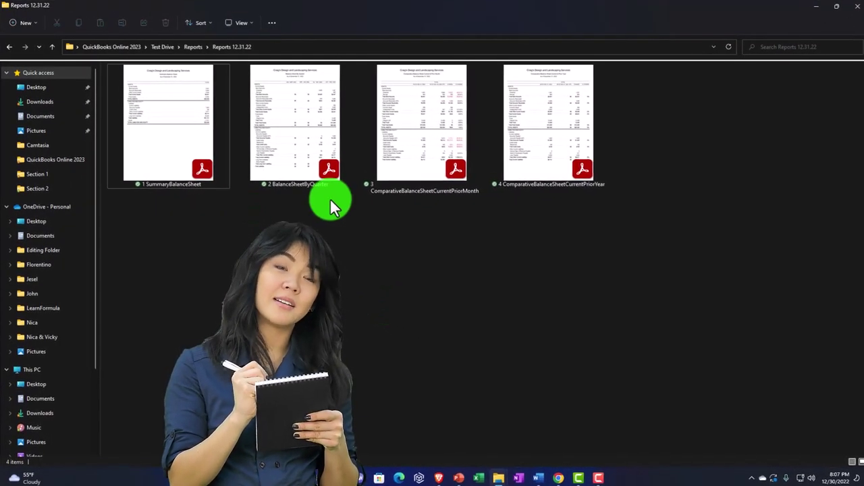
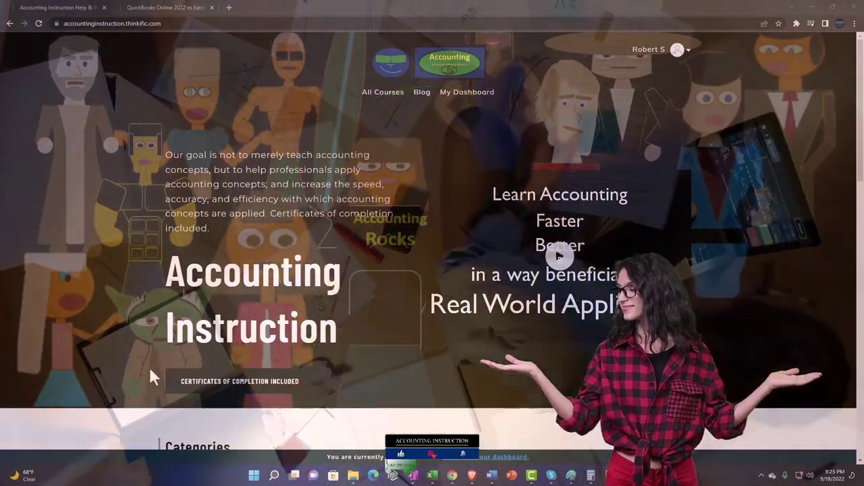
Step: Browse the course categories on the Accounting Instruction website
scroll(122, 376, down, 1)
scroll(122, 375, down, 5)
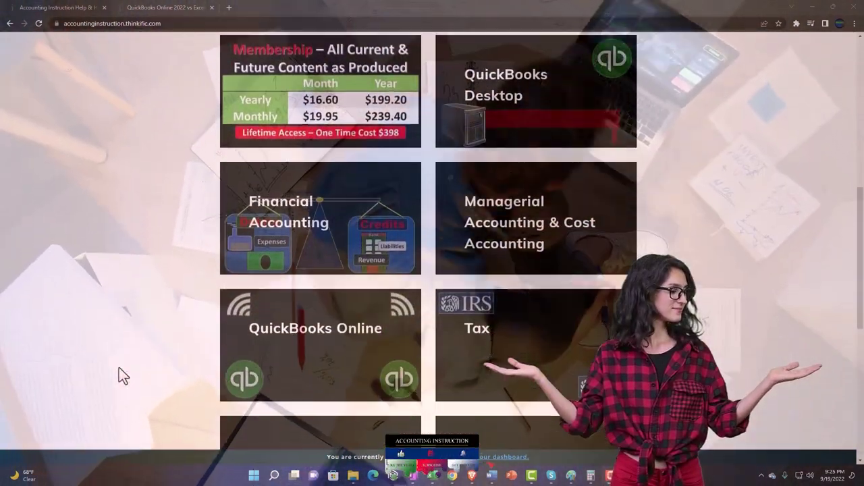
scroll(119, 369, down, 5)
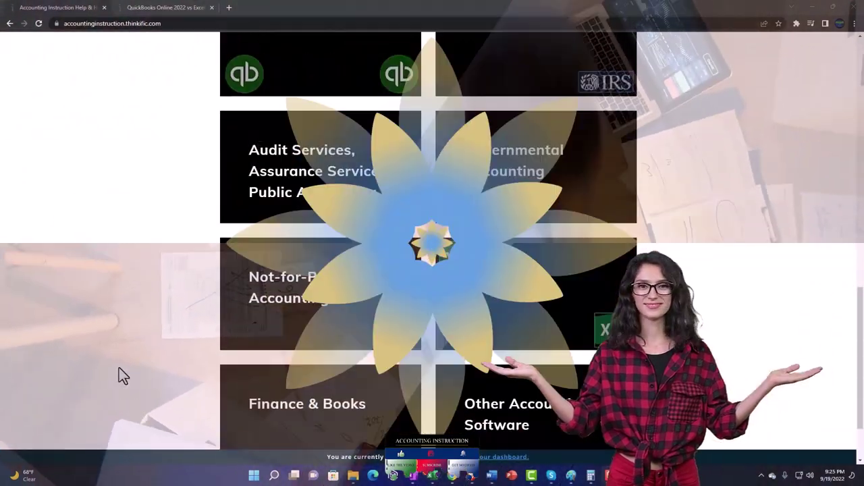
Step: Browse the rest of the course categories and the lesson sections of the QuickBooks Online 2022 course
scroll(119, 376, down, 1)
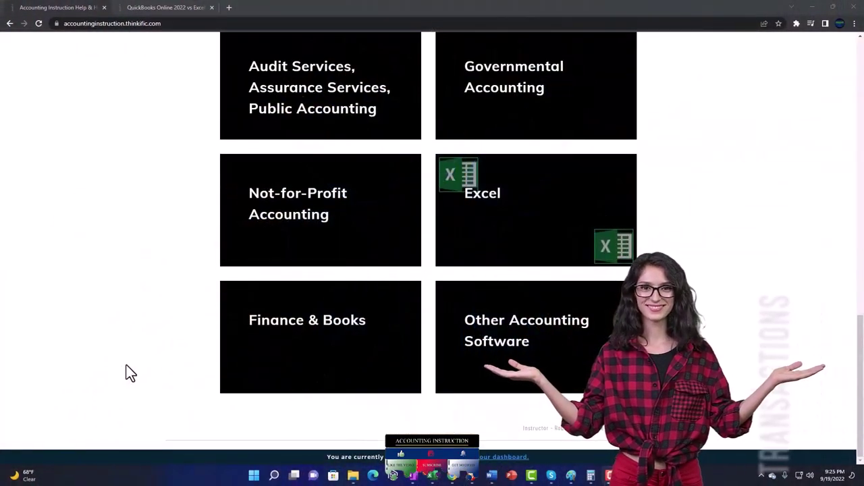
click(154, 7)
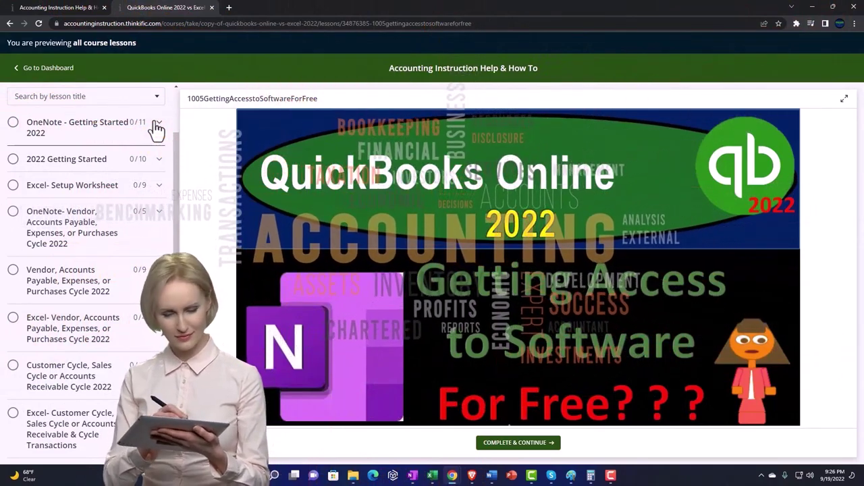
click(157, 128)
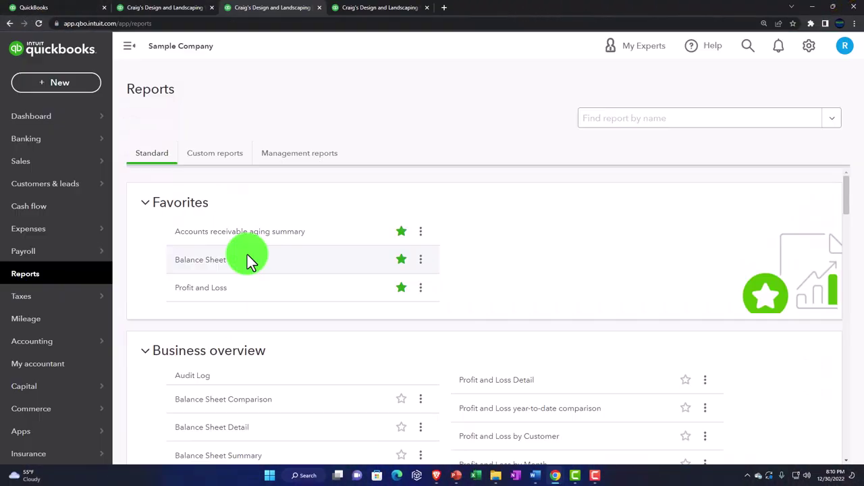
Step: Open the Balance Sheet Summary report from the Business overview section and collapse the navigation sidebar
scroll(247, 254, down, 3)
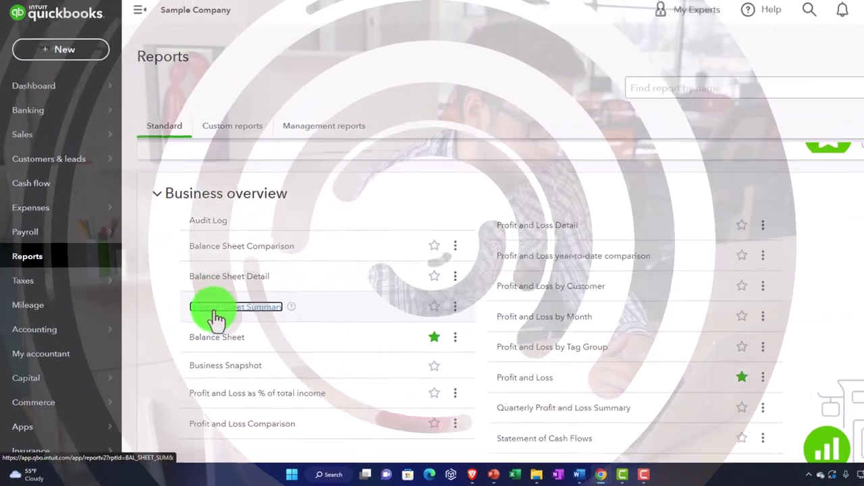
click(238, 302)
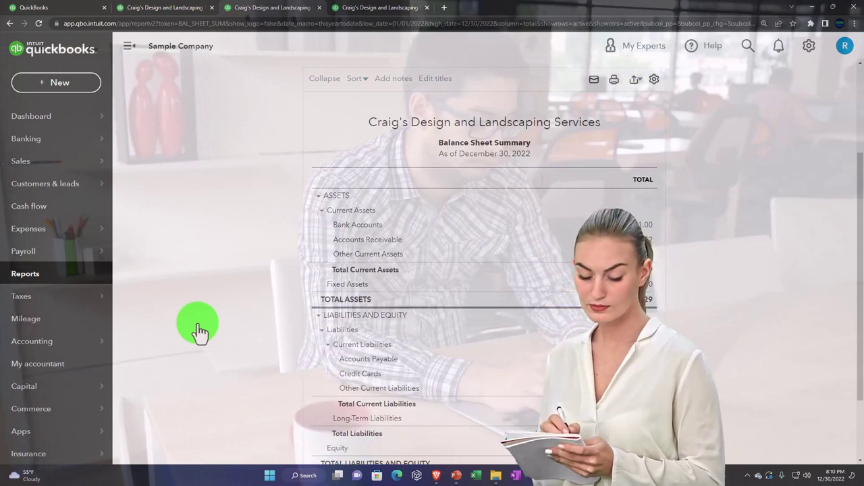
click(126, 51)
scroll(194, 257, up, 3)
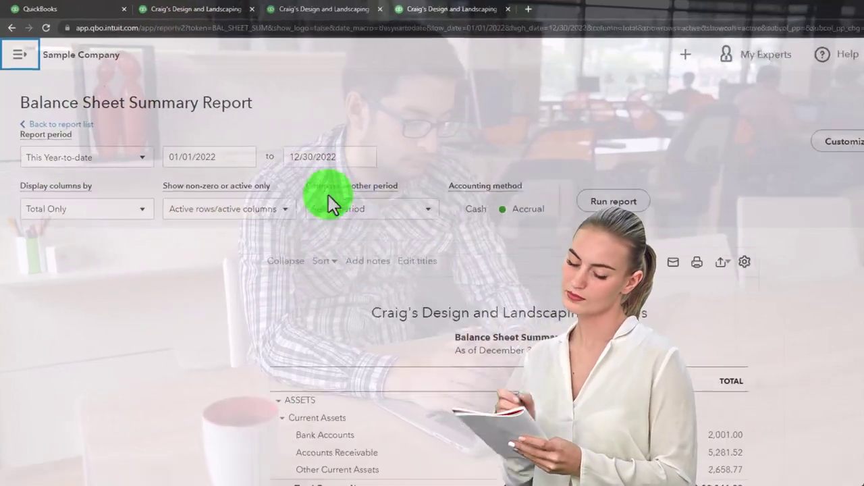
Step: Set the end date of the Balance Sheet Summary report period to 12/31/2022
drag(338, 158, 279, 146)
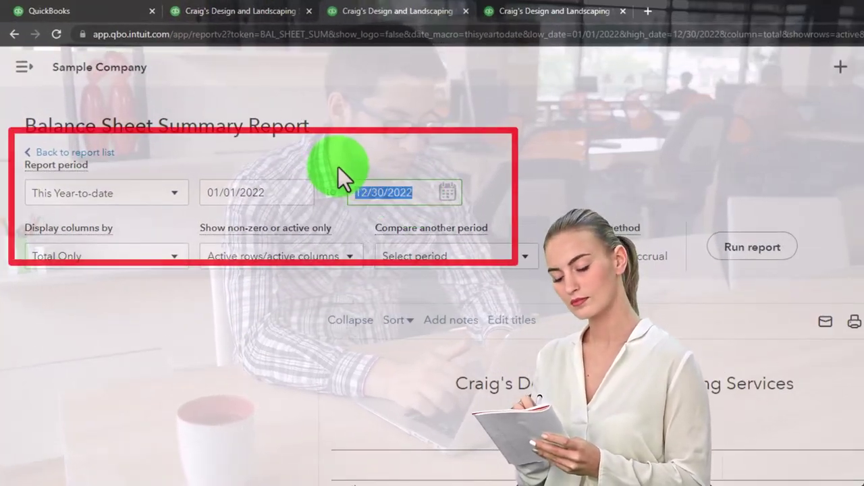
key(BackSpace)
text(123122)
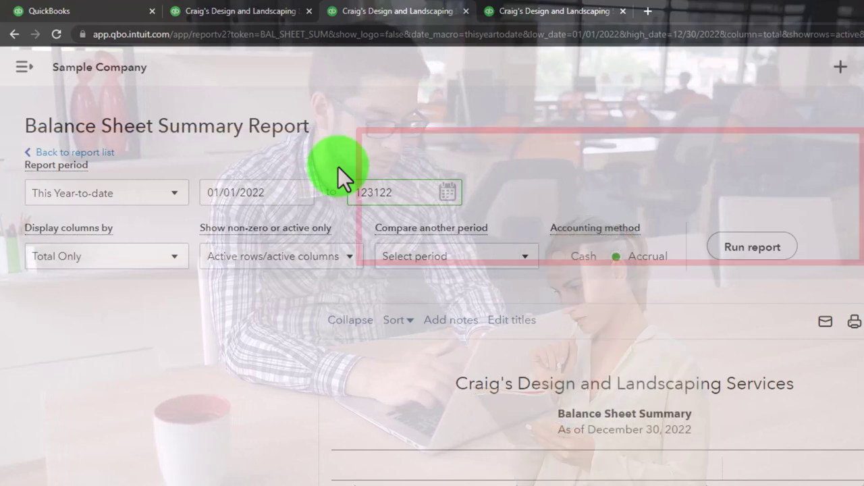
Step: Customize the report's number format to omit cents and show negative numbers as (100) in red
click(689, 158)
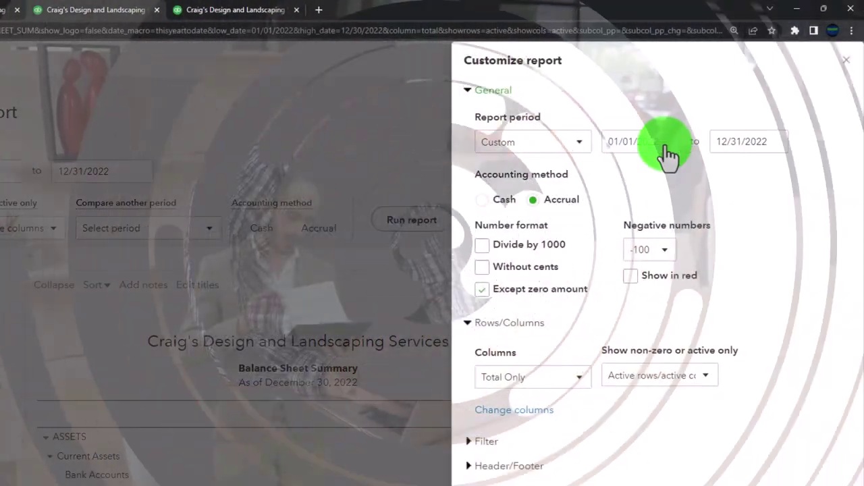
click(491, 266)
click(659, 254)
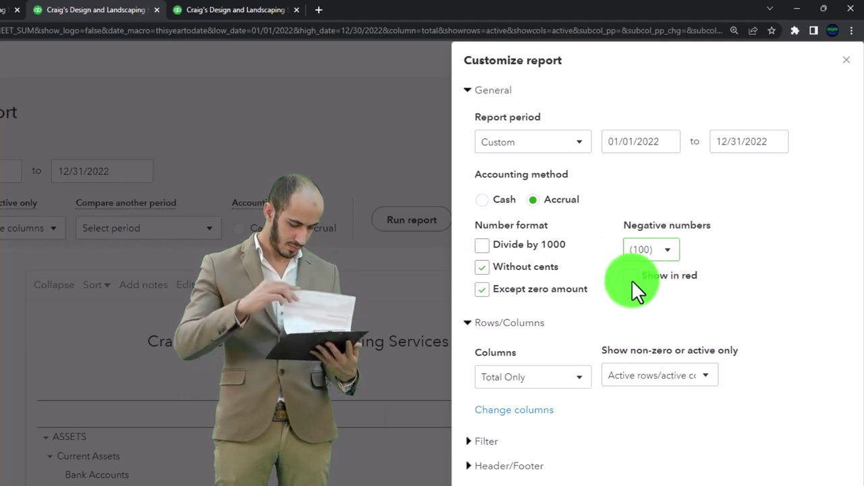
click(631, 278)
Step: Retitle the report Summary Balance Sheet, remove date prepared, time prepared and report basis from the footer, and run the customized report
click(483, 324)
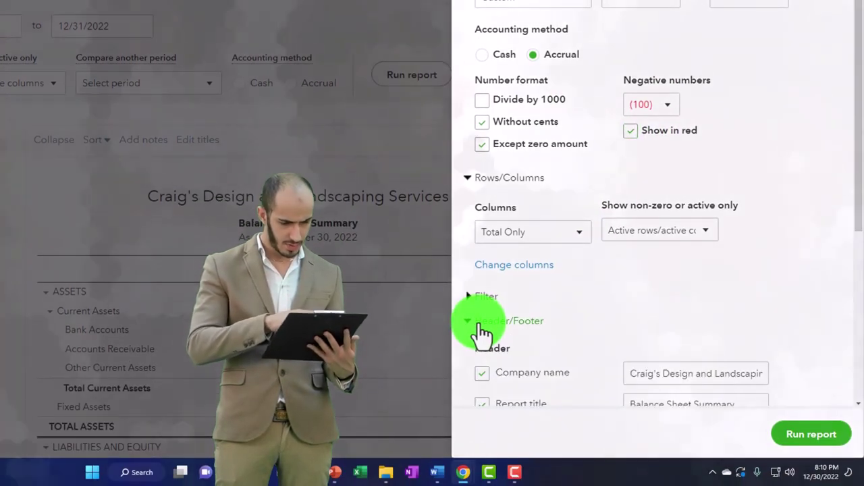
scroll(484, 328, down, 3)
click(629, 230)
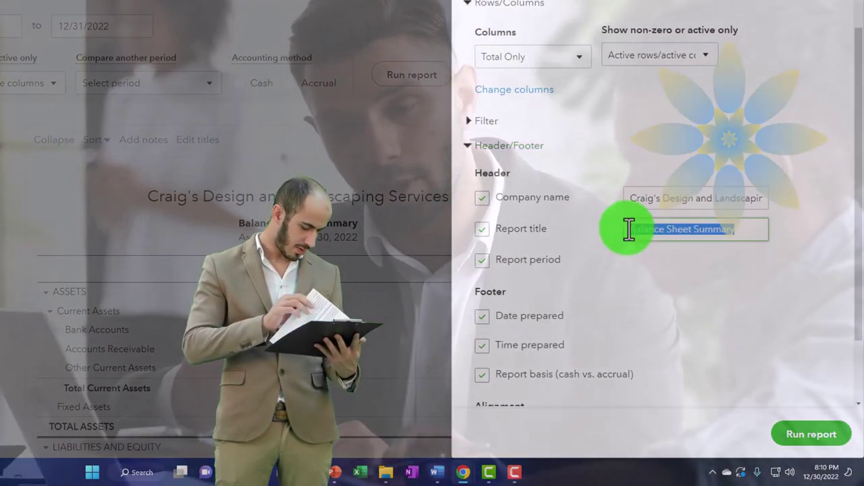
click(629, 230)
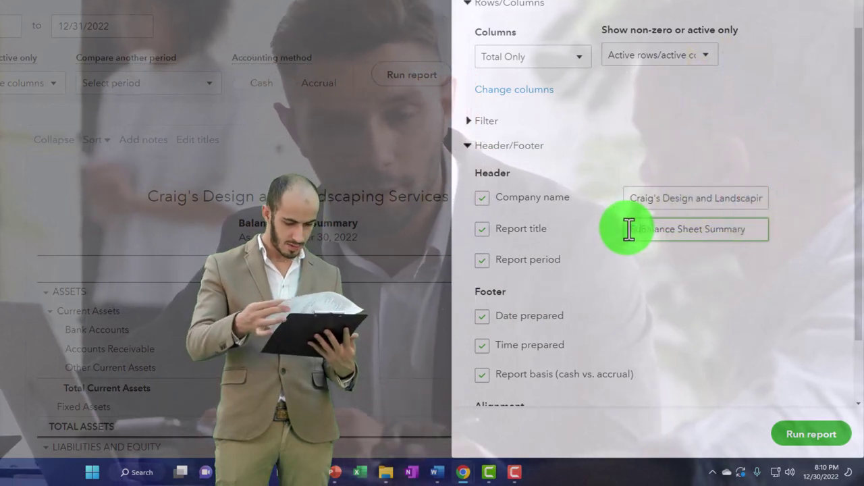
text(Balance Sheet Summary)
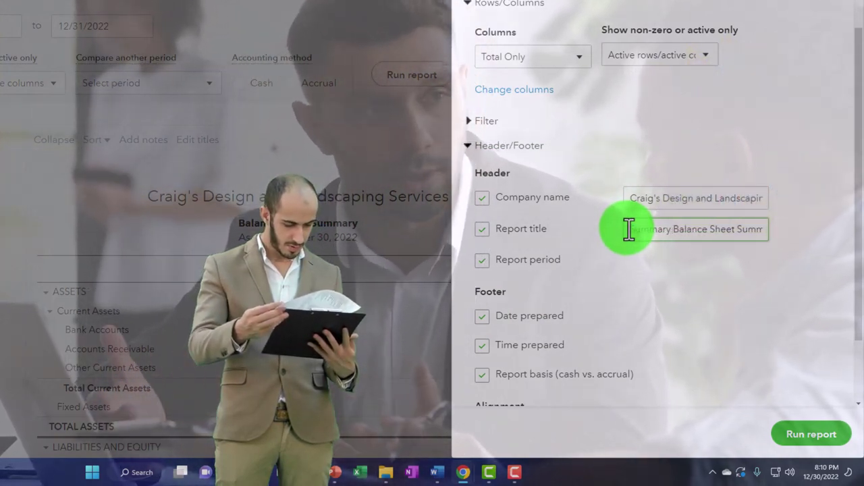
key(Right)
key(Right)
key(Right)
key(Right)
key(Right)
key(Right)
key(Right)
key(Right)
key(Right)
key(Right)
key(Right)
key(Right)
key(Right)
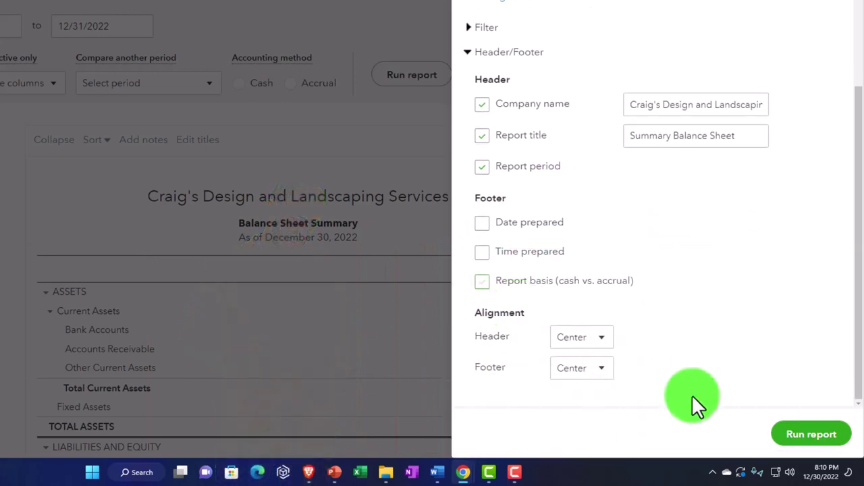
click(811, 434)
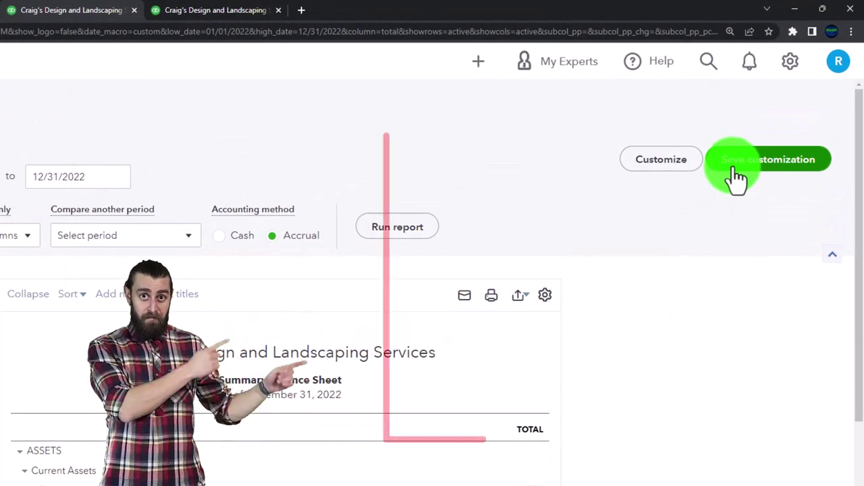
Step: Save the customization as Summary Balance Sheet in a new report group named Month End Reports
click(736, 177)
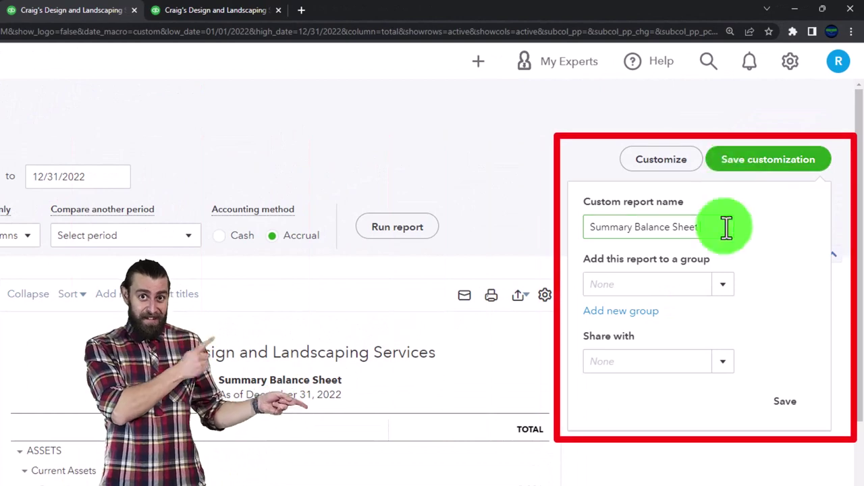
click(635, 314)
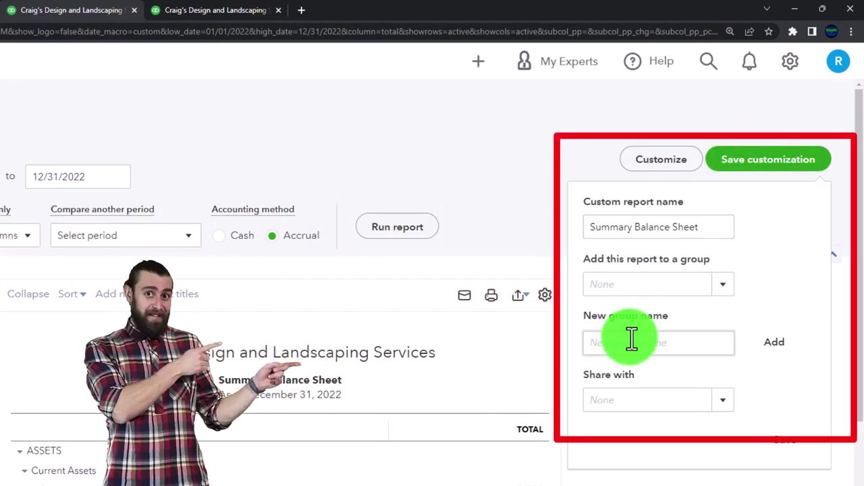
click(632, 340)
text(M)
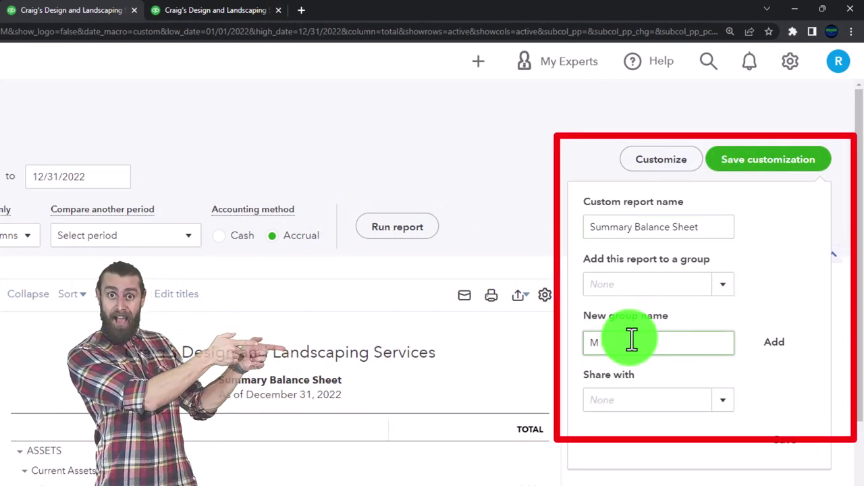
text(onth End Repo)
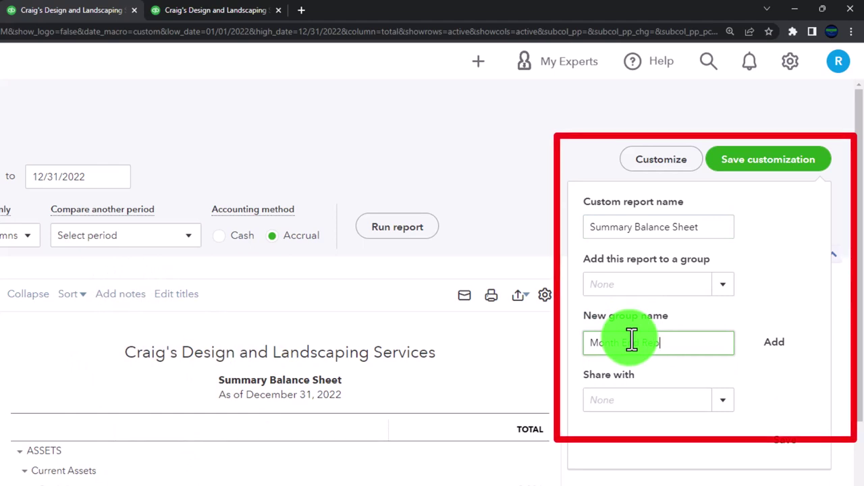
text(rts)
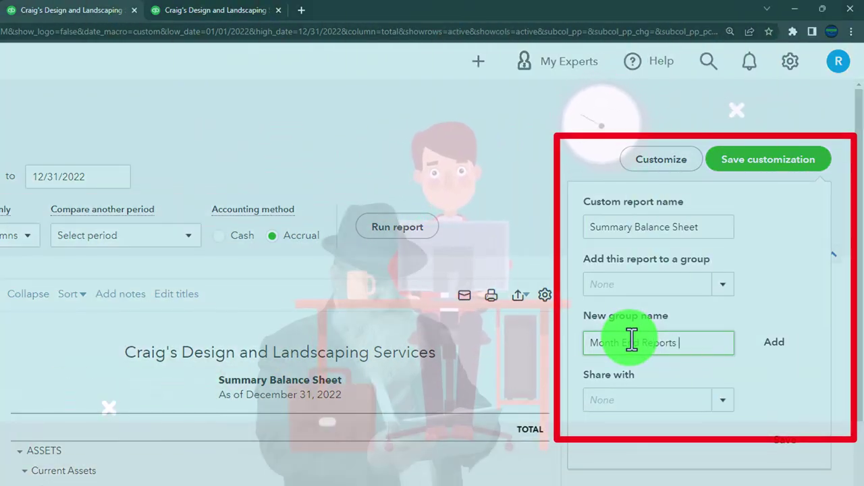
click(775, 344)
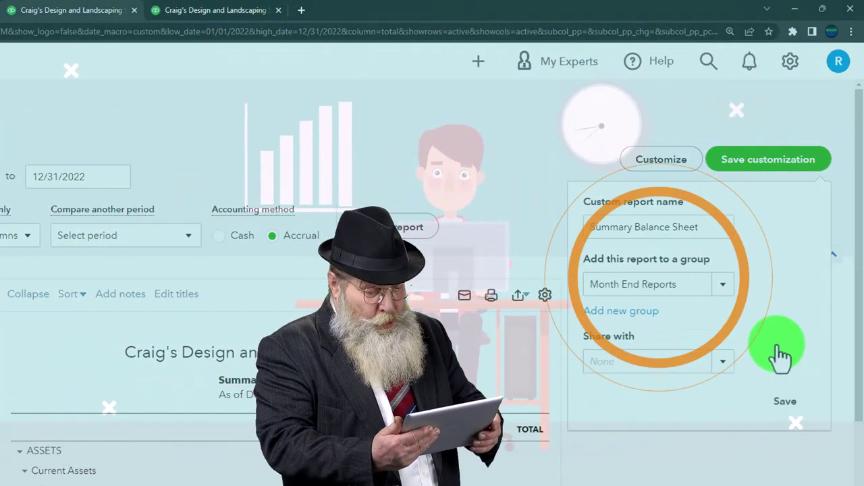
click(728, 287)
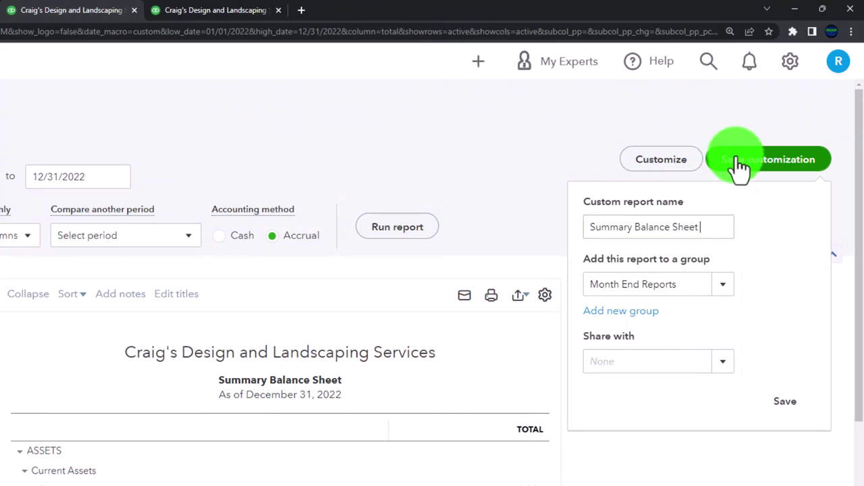
click(791, 404)
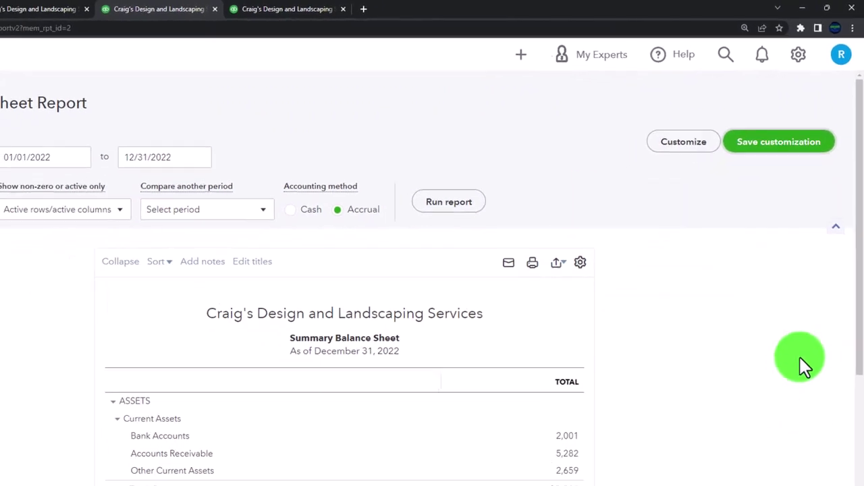
Step: Look over the saved Summary Balance Sheet and display the Custom reports list in the first browser tab
scroll(606, 236, down, 3)
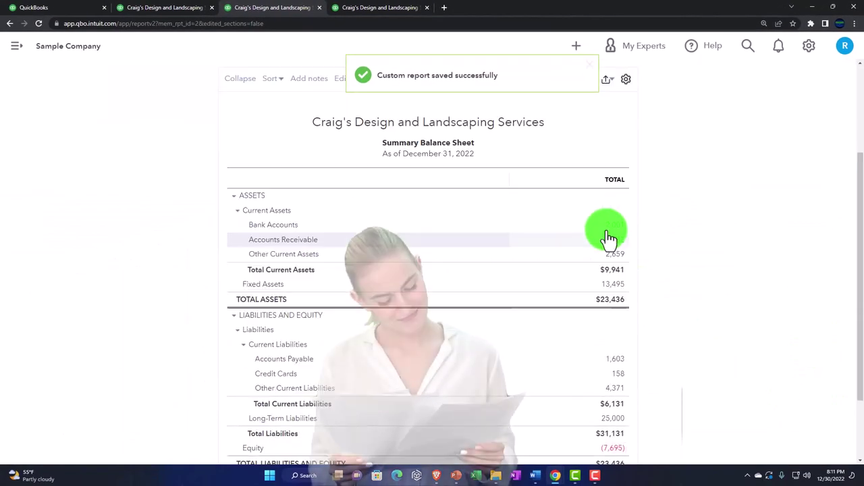
click(76, 13)
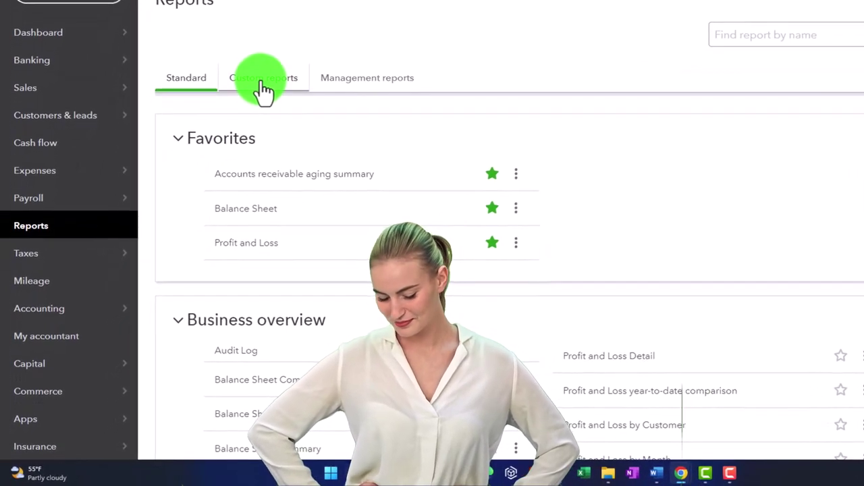
click(264, 84)
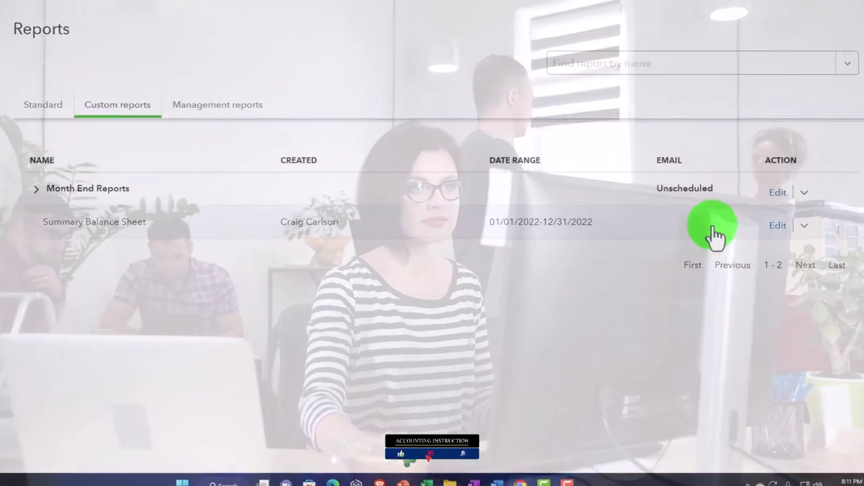
Step: Rename the Summary Balance Sheet custom report as 1 Summary Balance Sheet and save it
click(755, 229)
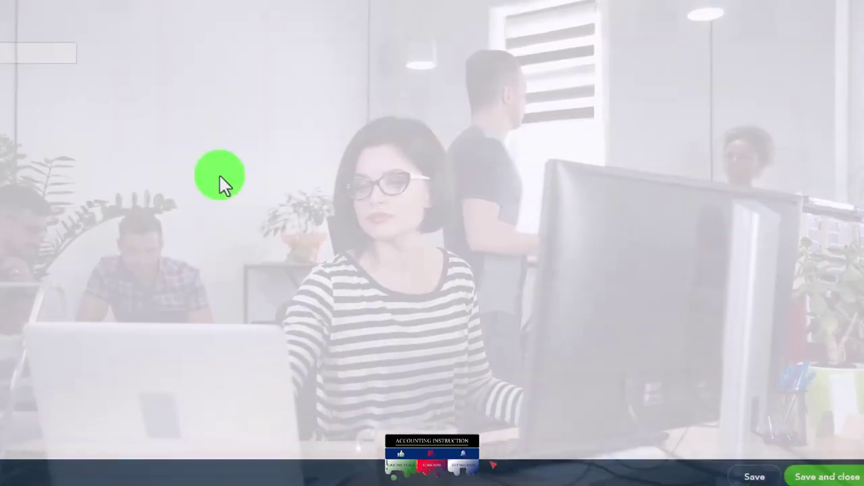
click(67, 164)
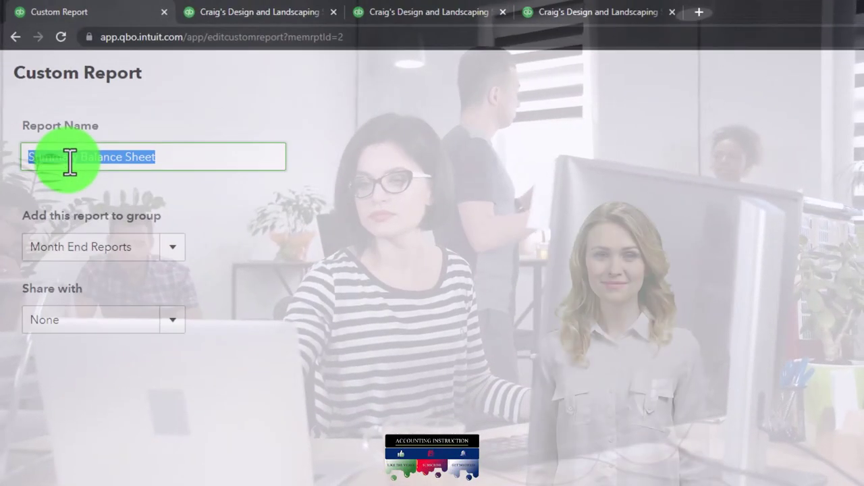
click(70, 162)
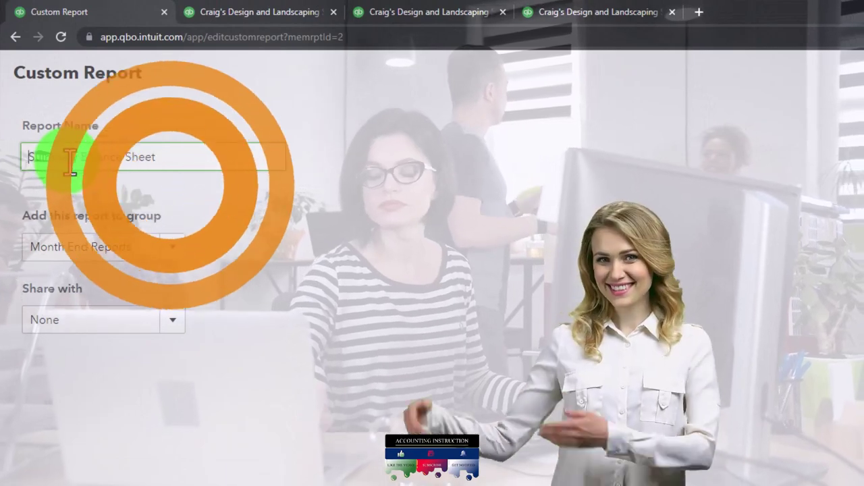
text(1)
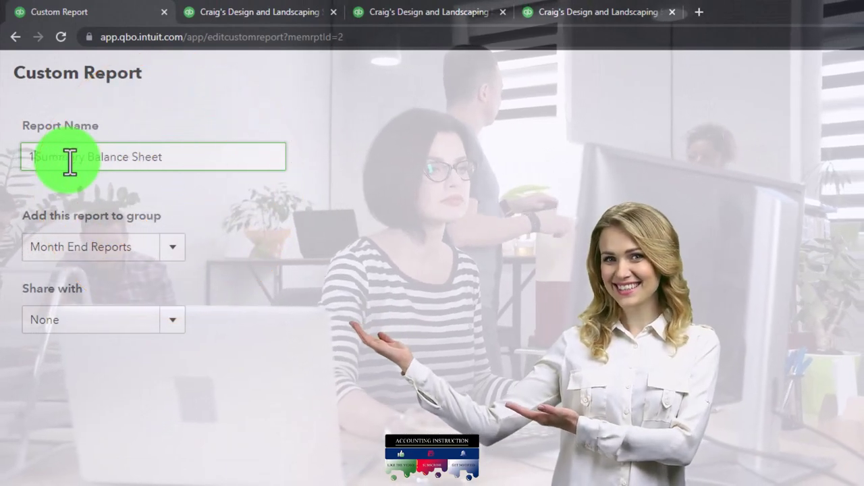
click(70, 162)
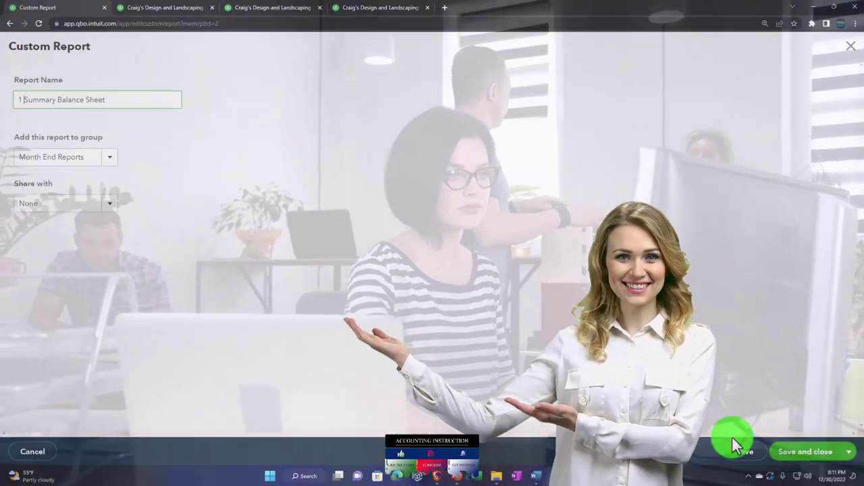
click(734, 441)
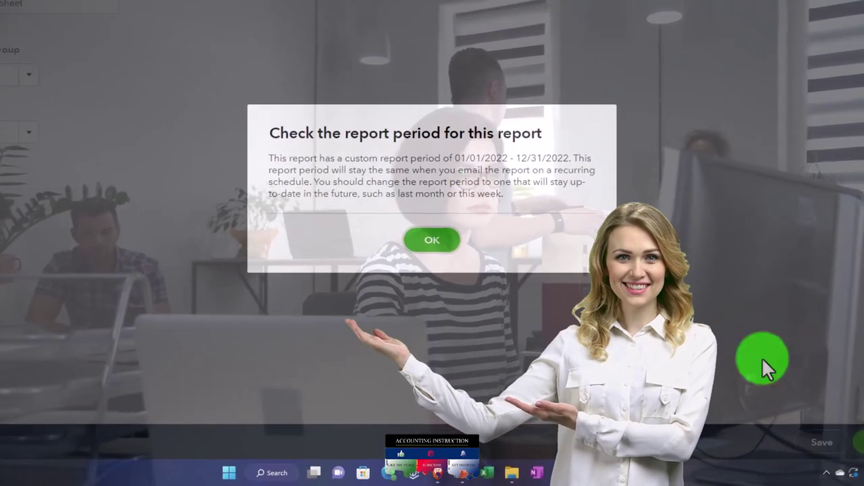
click(456, 276)
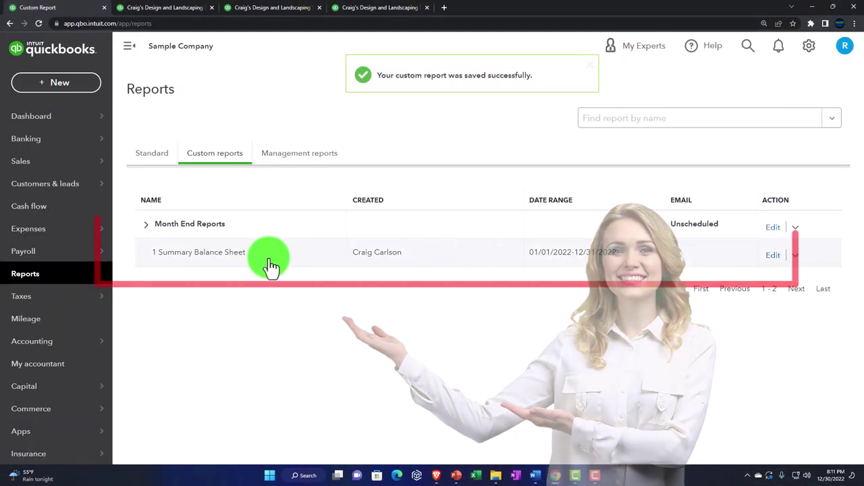
Step: Switch to the balance sheet in the second browser tab, display its columns by Quarters, and run the report
click(174, 13)
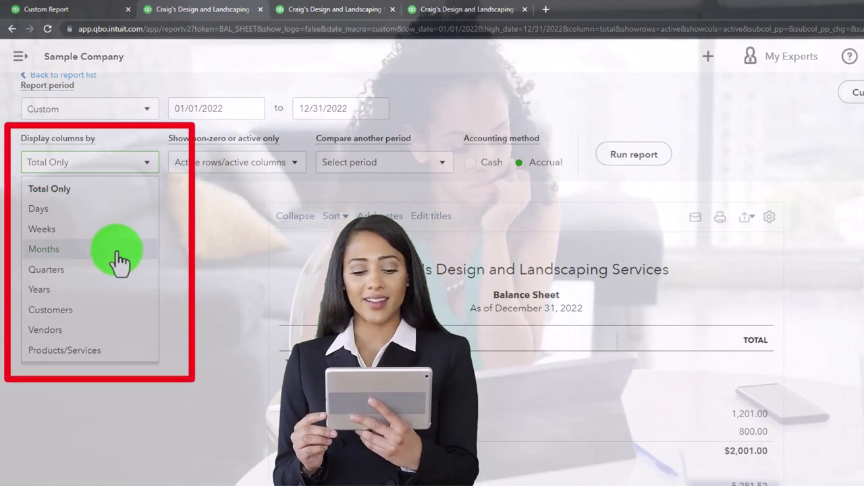
click(115, 270)
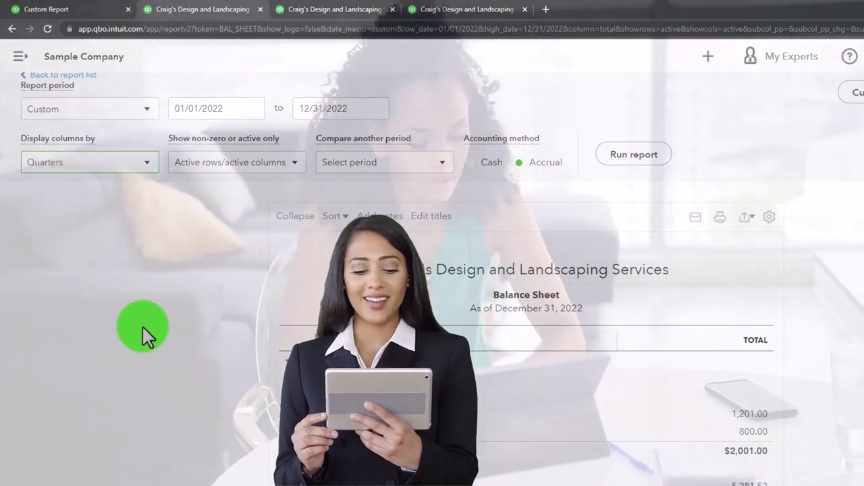
click(630, 159)
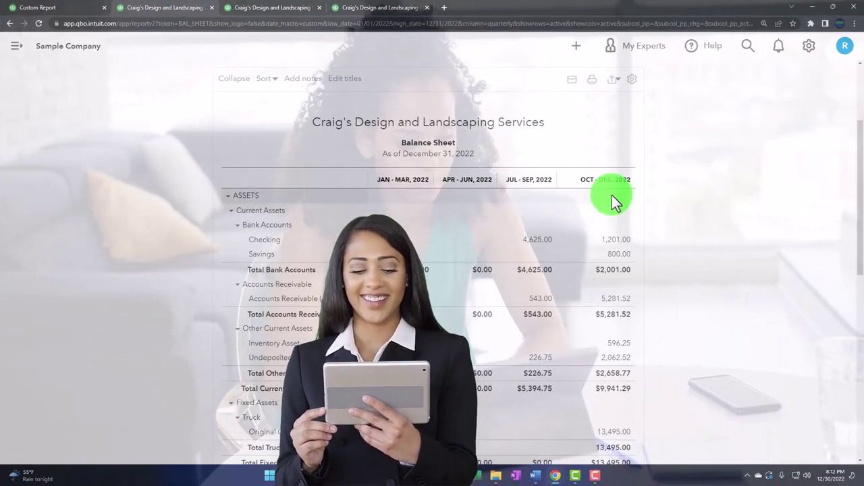
Step: Customize the report's number format to omit cents and show negative numbers as (100) in red
click(713, 86)
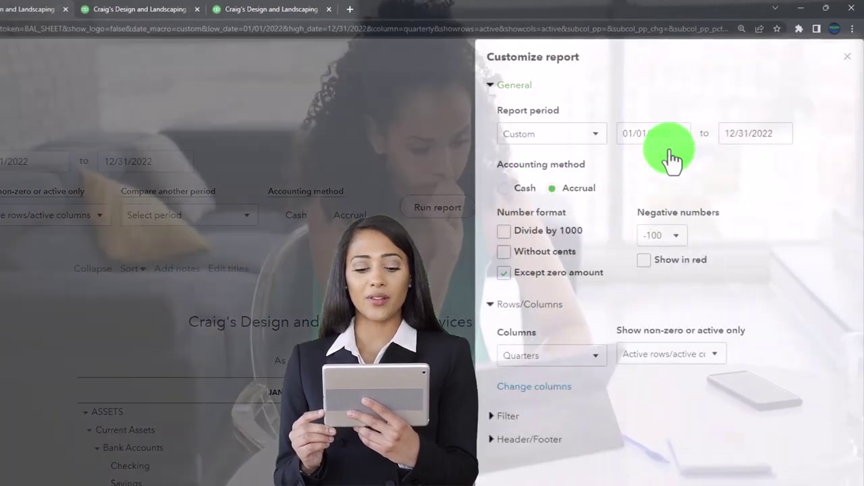
click(504, 253)
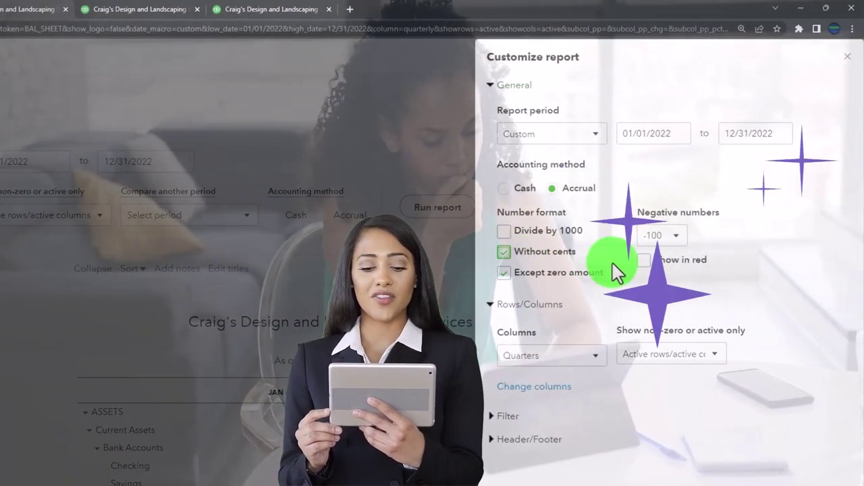
click(665, 236)
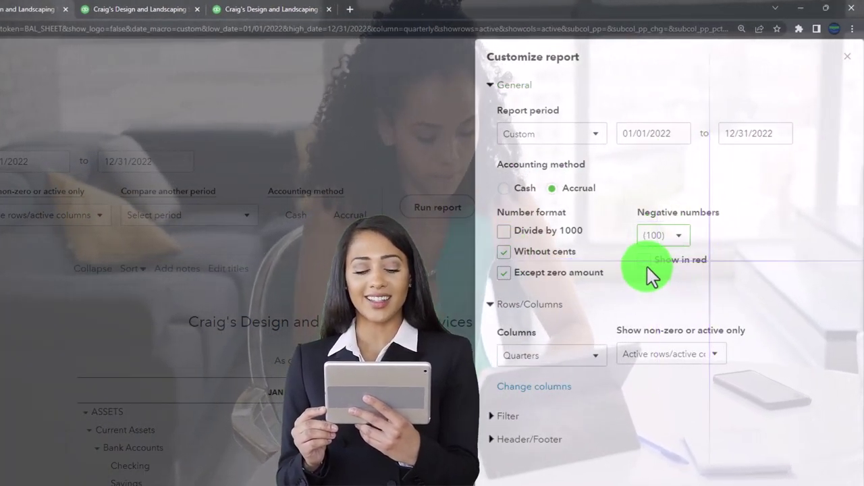
click(645, 264)
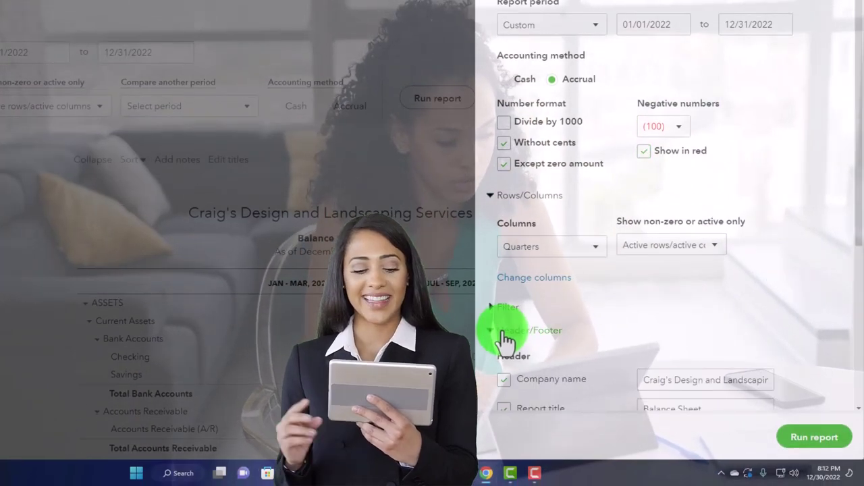
Step: Retitle the report Balance Sheet by Quarter, remove date prepared, time prepared and report basis from the footer, and run the customized report
scroll(513, 336, down, 3)
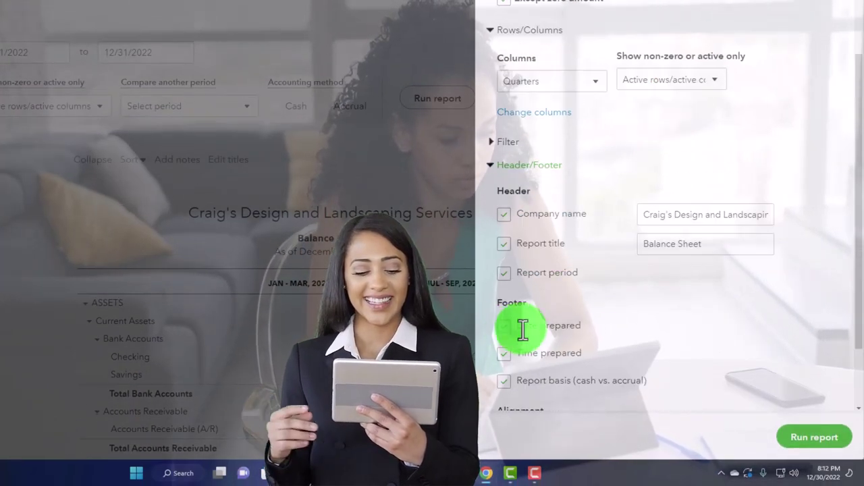
click(712, 249)
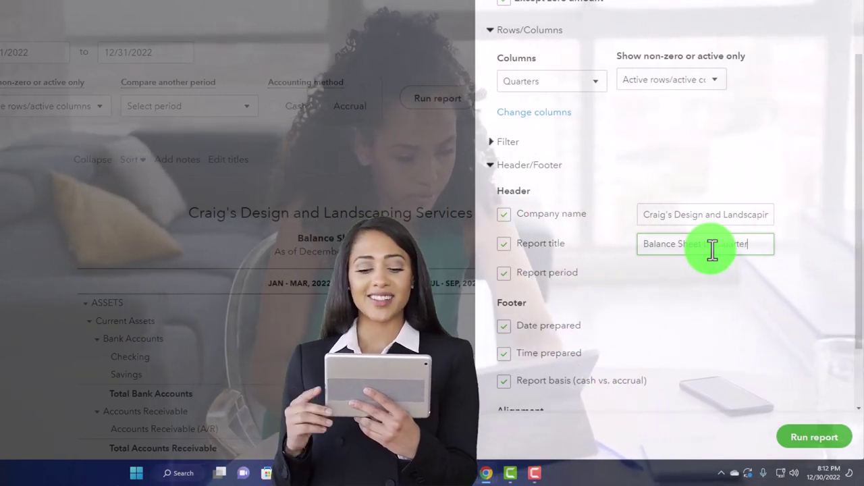
text(by Quar)
triple_click(764, 239)
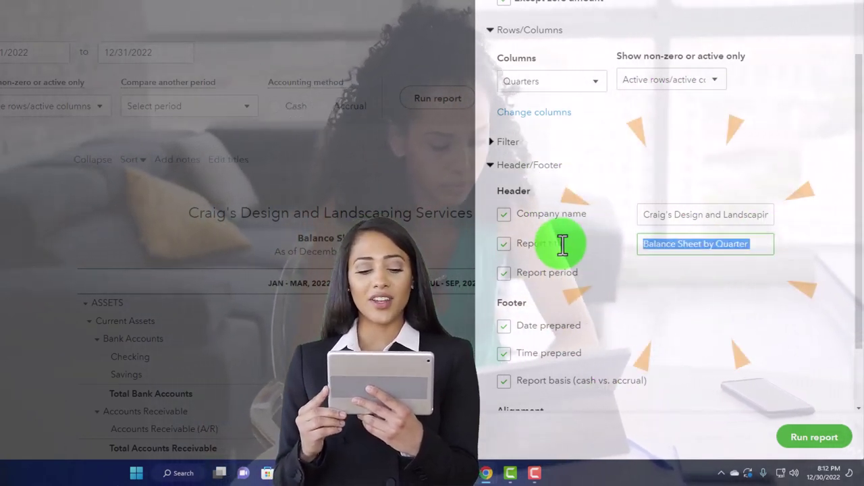
scroll(652, 302, down, 2)
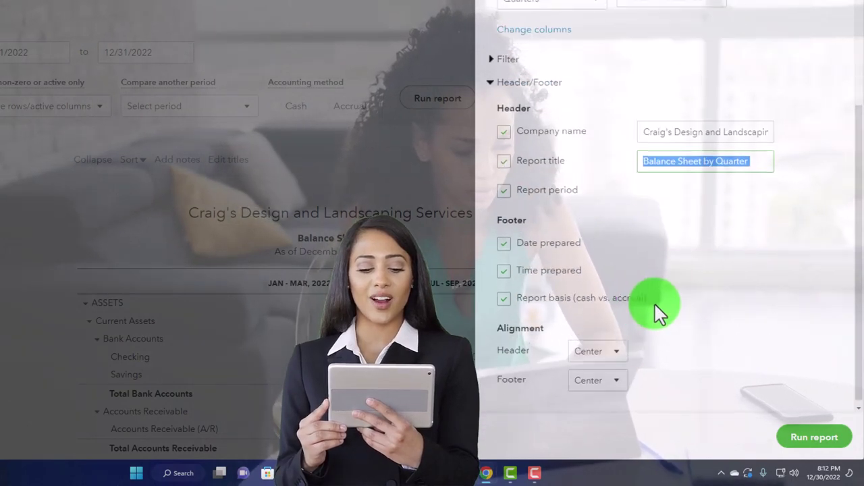
click(504, 240)
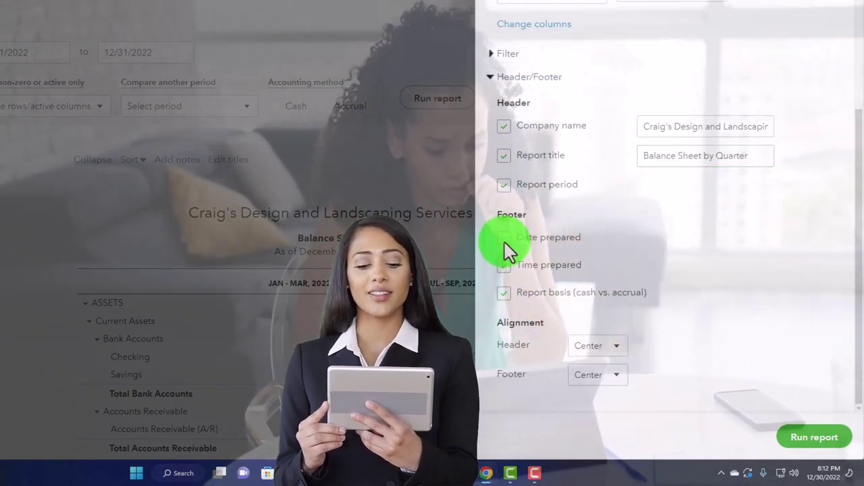
click(510, 294)
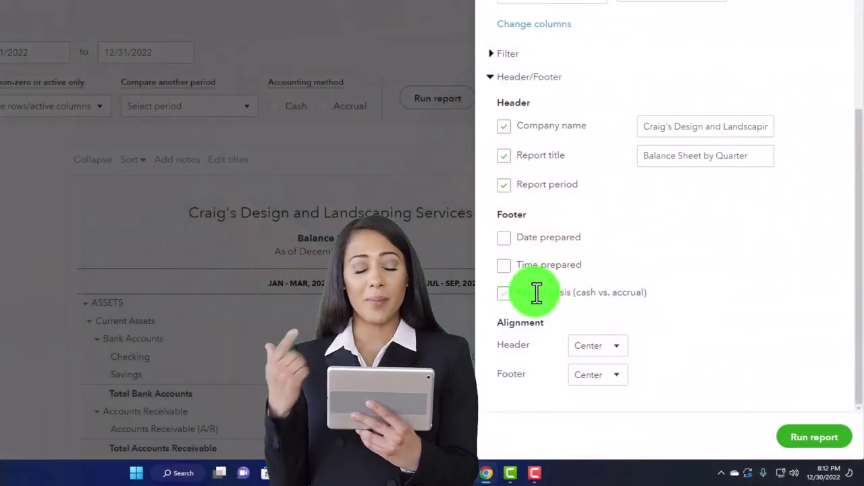
click(814, 438)
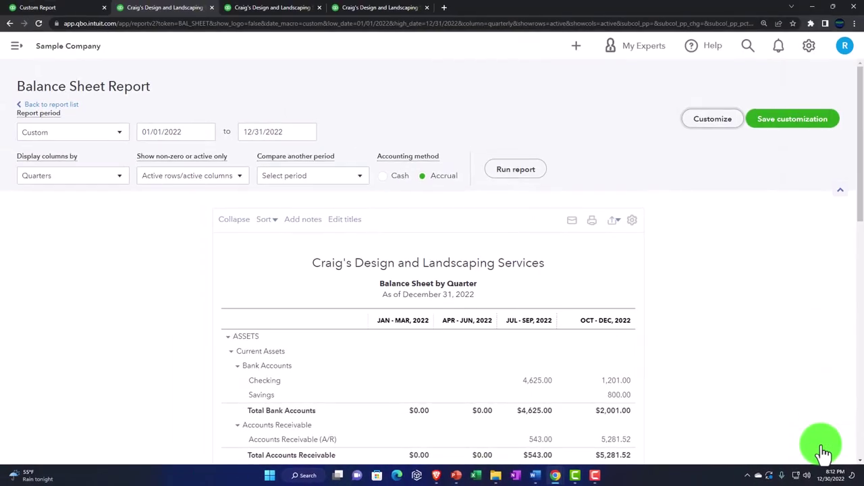
Step: Save the customization as 2 Balance Sheet by Quarter in the Month End Reports group
scroll(822, 452, down, 3)
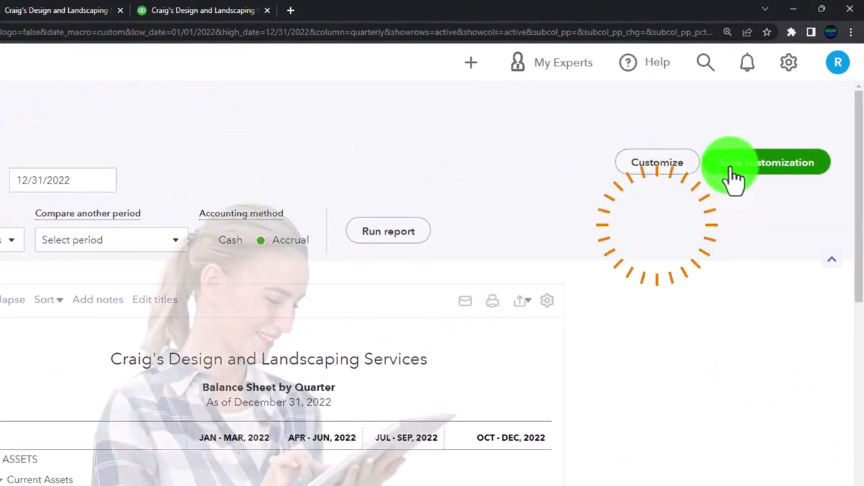
click(735, 177)
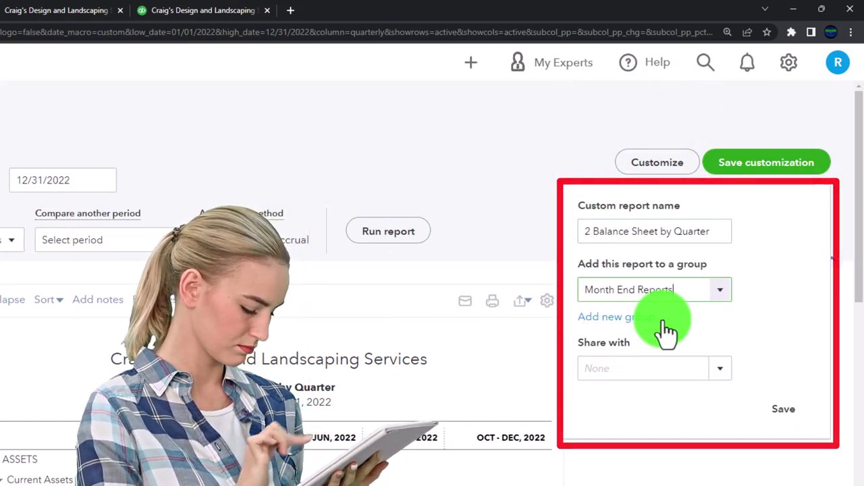
click(782, 414)
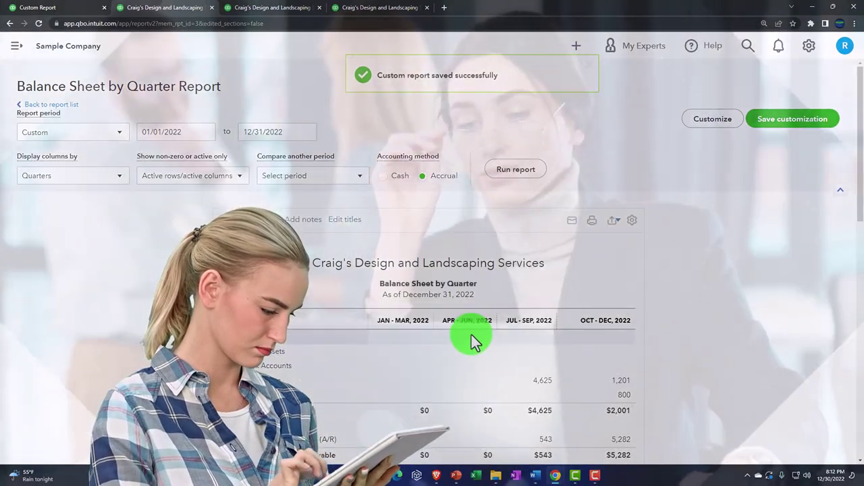
Step: Set the saved quarterly balance sheet to display columns by Total Only
scroll(471, 335, down, 2)
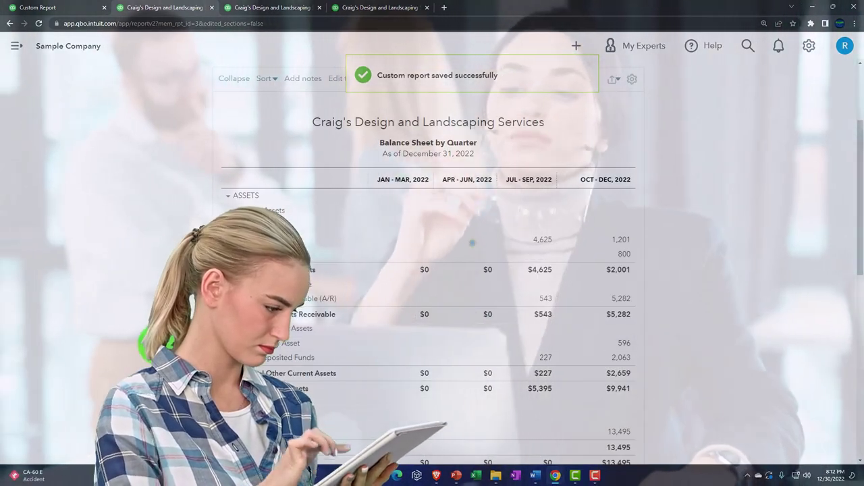
scroll(432, 270, up, 2)
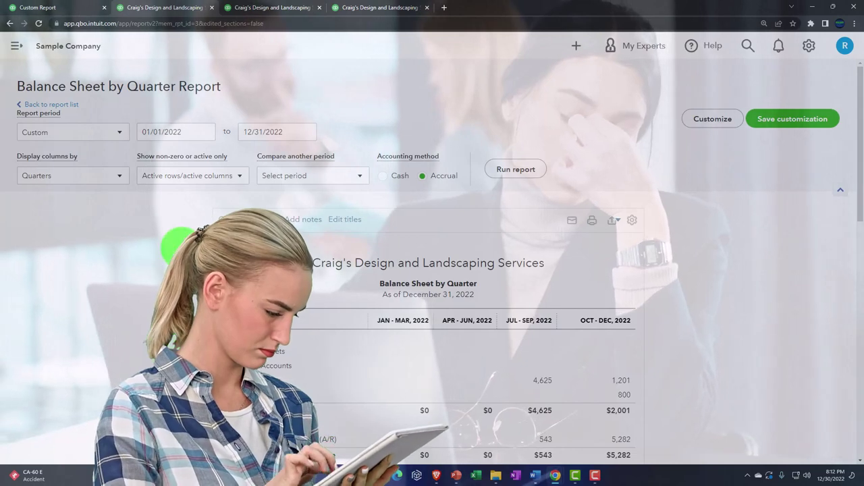
click(185, 133)
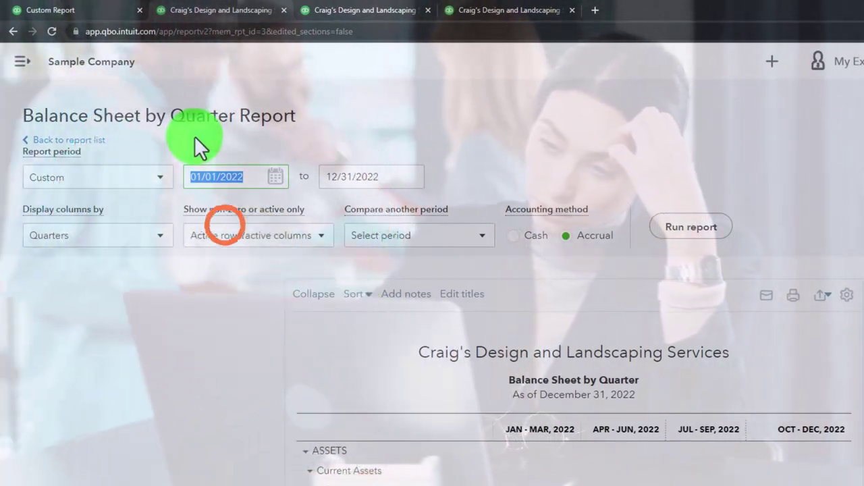
click(165, 238)
click(122, 263)
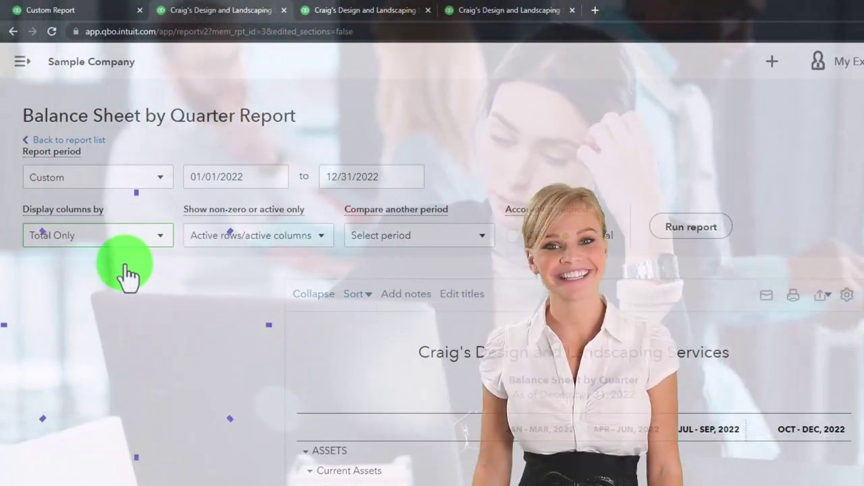
Step: Set the report period's start date to 12/01/2022 and run the report
drag(245, 181, 183, 151)
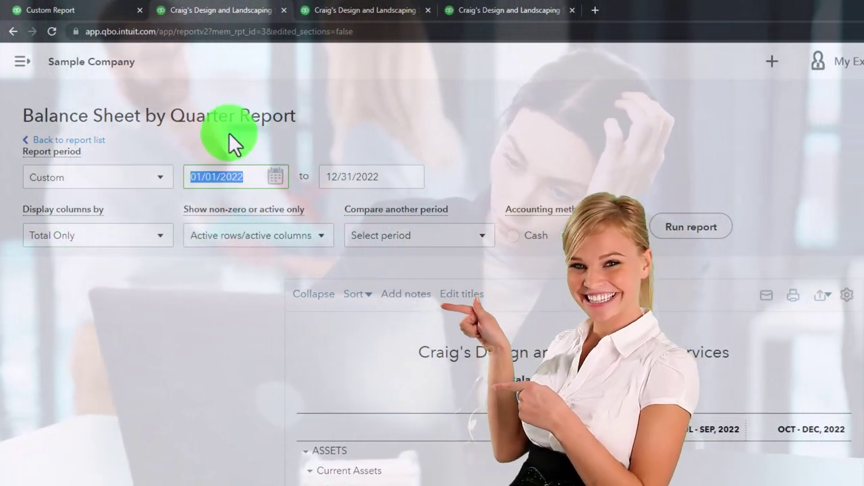
text(1101)
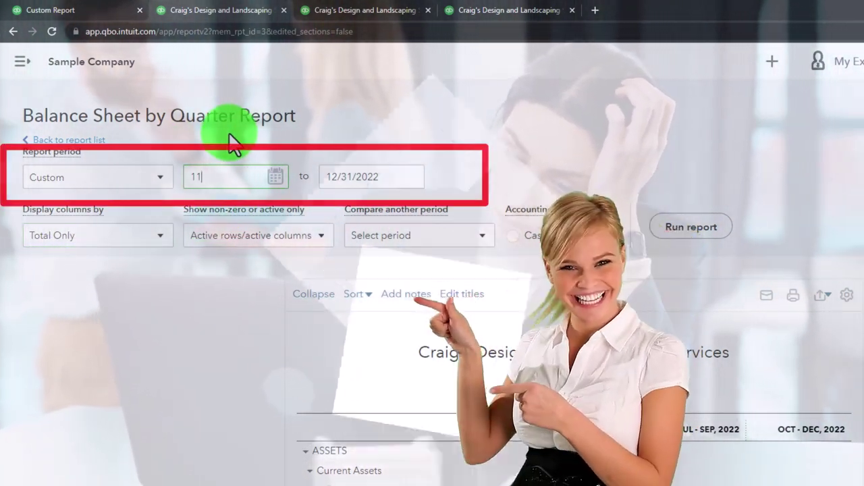
key(BackSpace)
key(BackSpace)
key(BackSpace)
key(BackSpace)
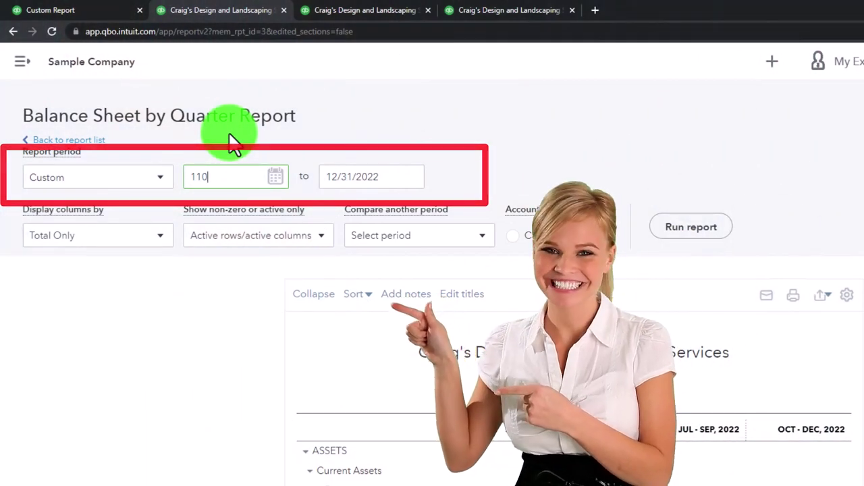
text(12/01/)
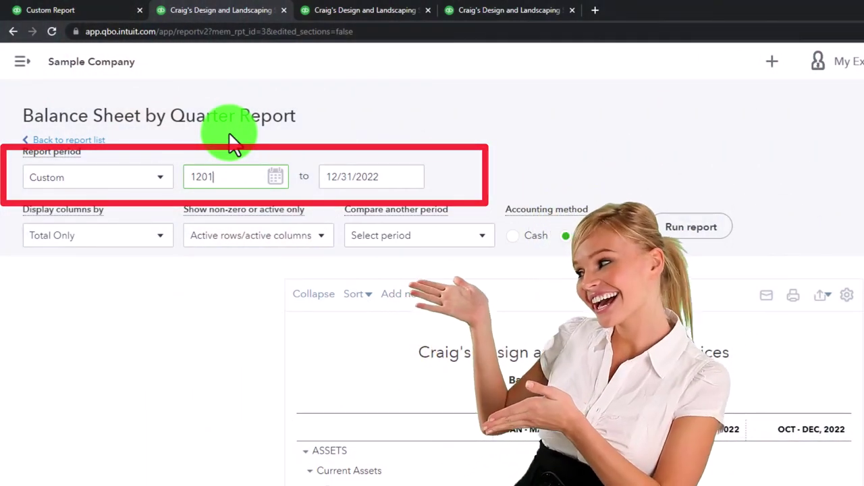
text(202)
key(Tab)
click(440, 174)
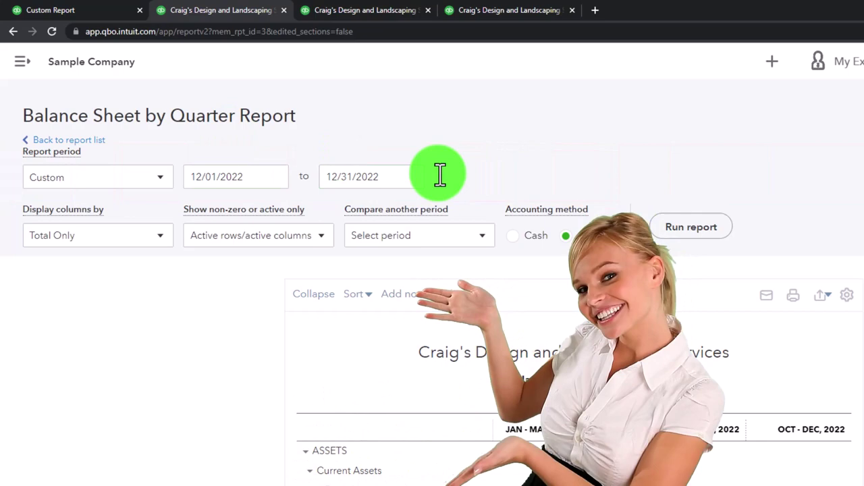
click(690, 229)
scroll(516, 174, down, 3)
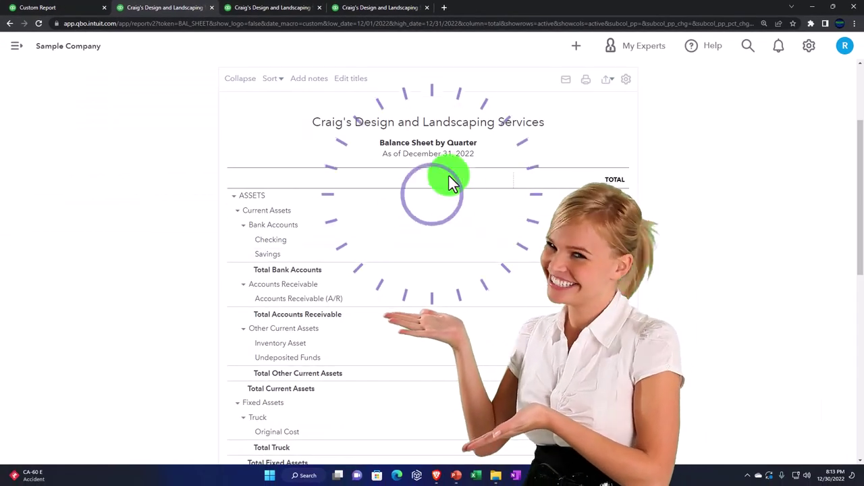
Step: Compare the report with the previous period, including $ change and % change columns, and run it
scroll(443, 177, up, 3)
click(335, 166)
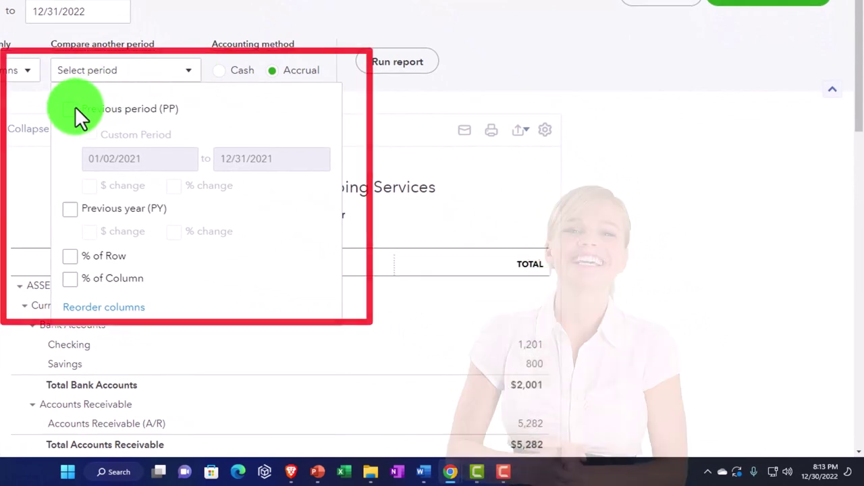
click(71, 109)
click(90, 187)
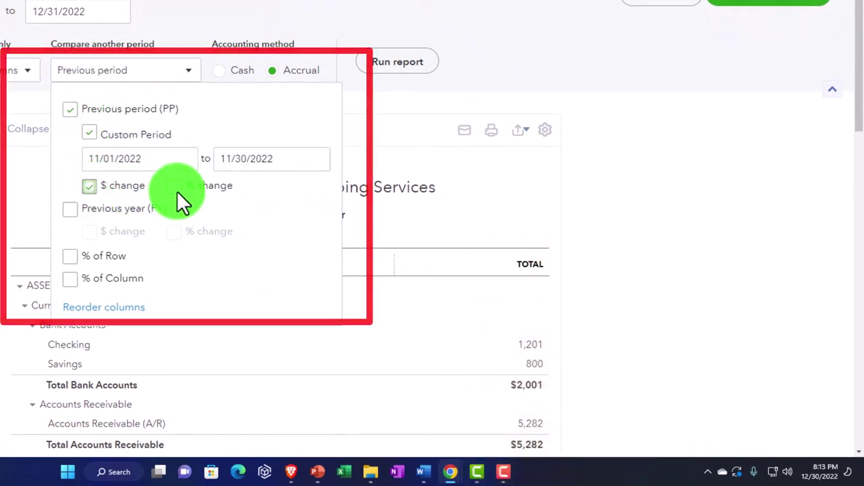
click(177, 188)
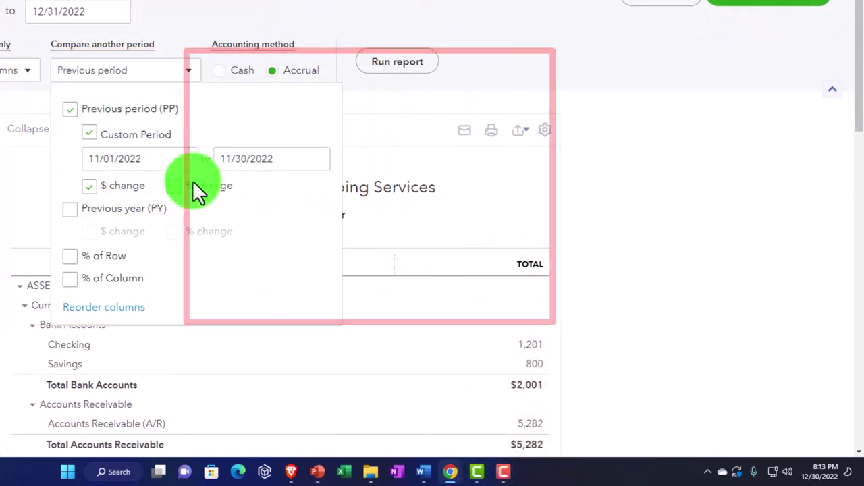
click(385, 67)
Step: Change the report title from the quarterly wording to Comparative Balance Sheet Current Month & Prior Month
scroll(385, 67, down, 3)
scroll(377, 101, up, 1)
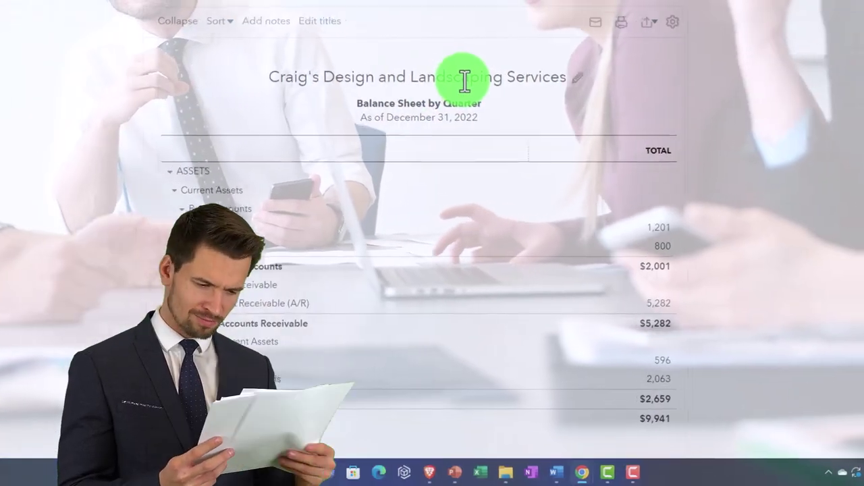
click(465, 81)
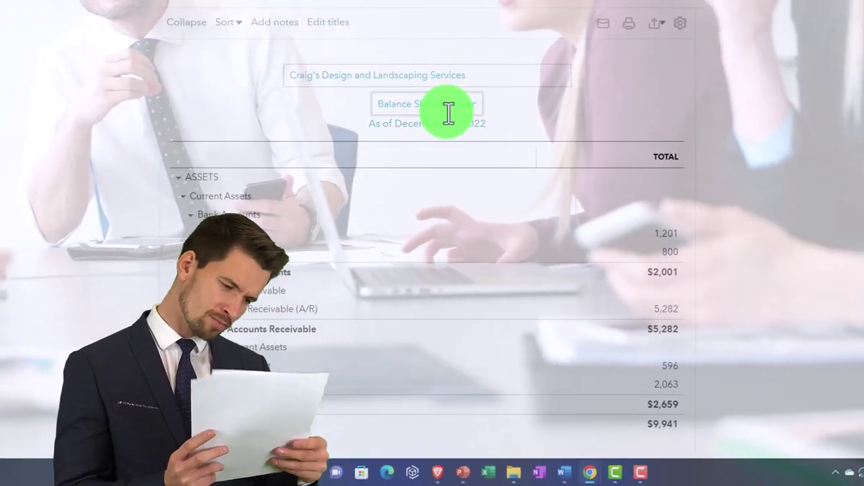
click(420, 102)
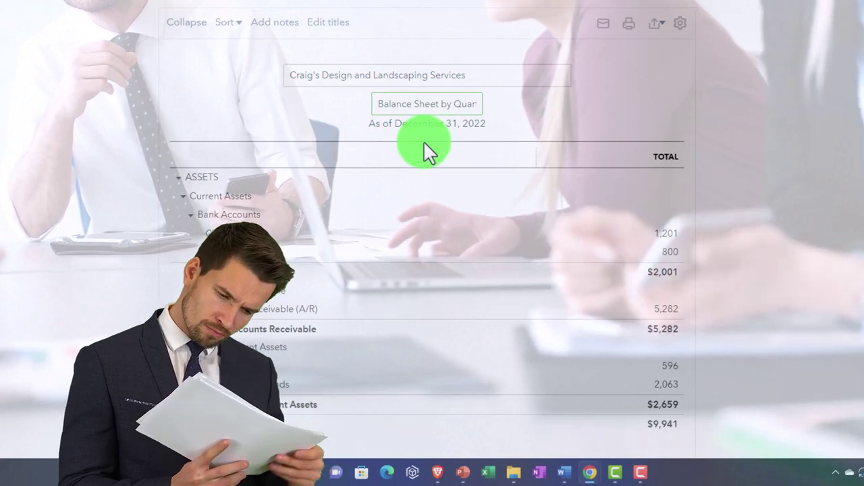
key(End)
key(BackSpace)
key(BackSpace)
key(BackSpace)
key(BackSpace)
key(BackSpace)
key(BackSpace)
key(BackSpace)
key(BackSpace)
key(BackSpace)
key(BackSpace)
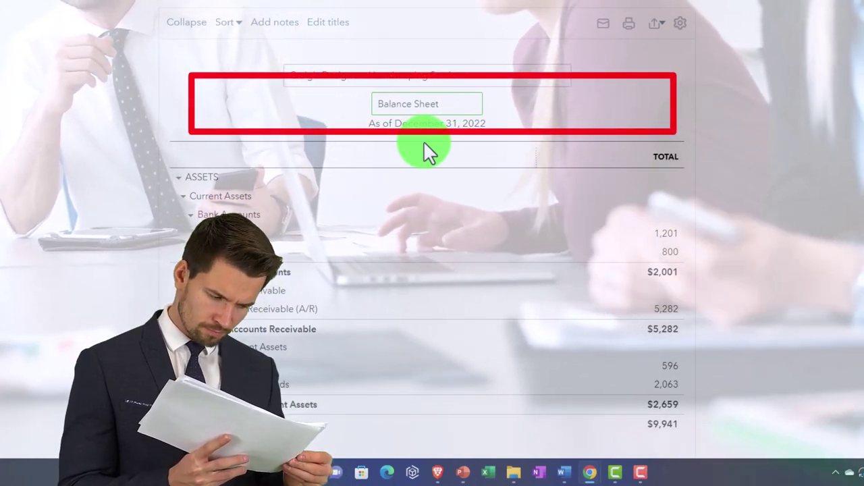
key(BackSpace)
key(Home)
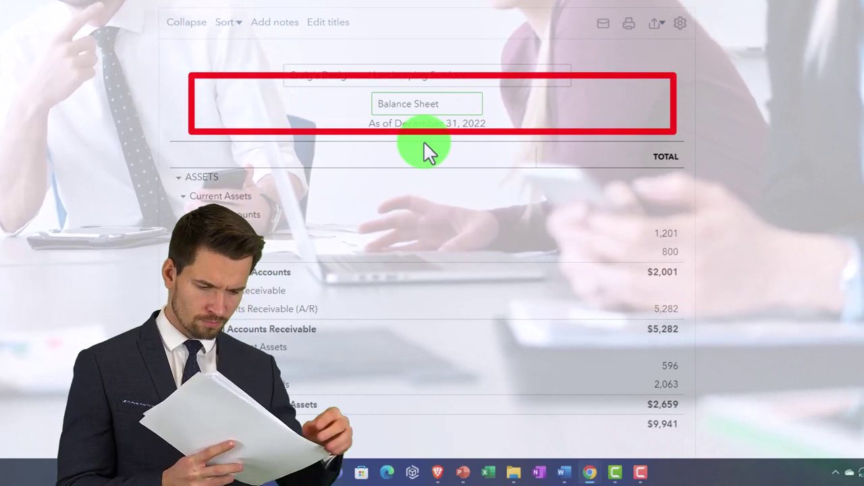
text(Comparative)
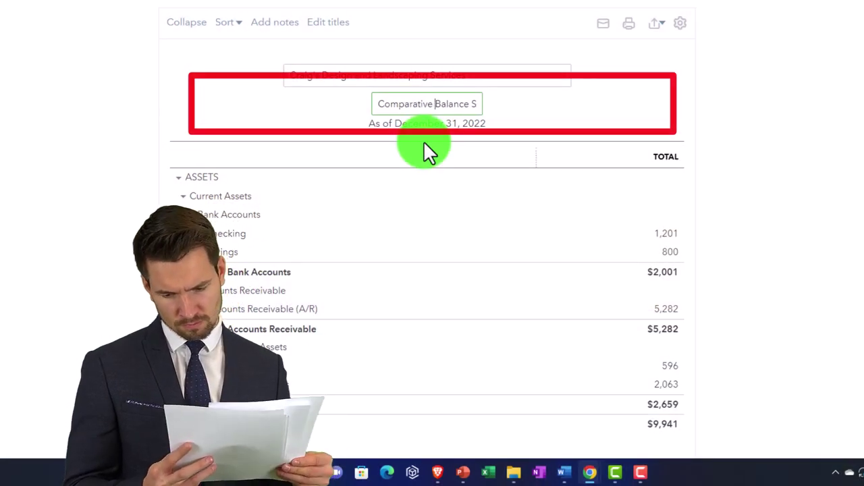
key(End)
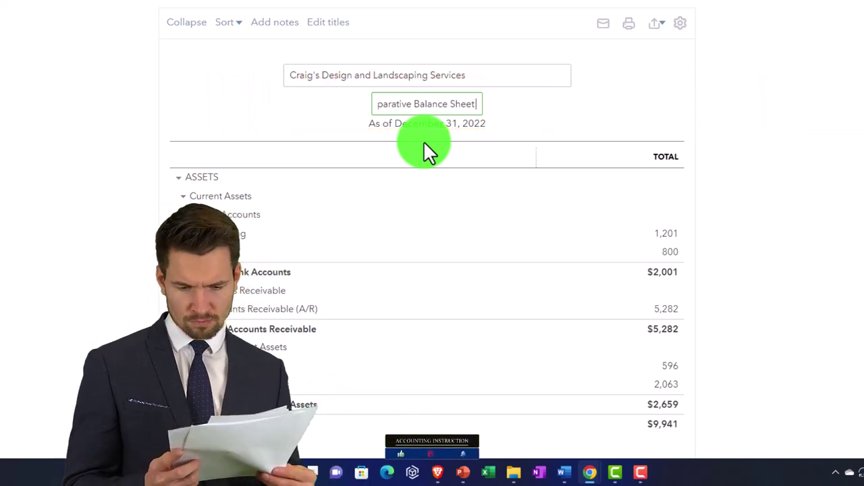
text(Current Mont)
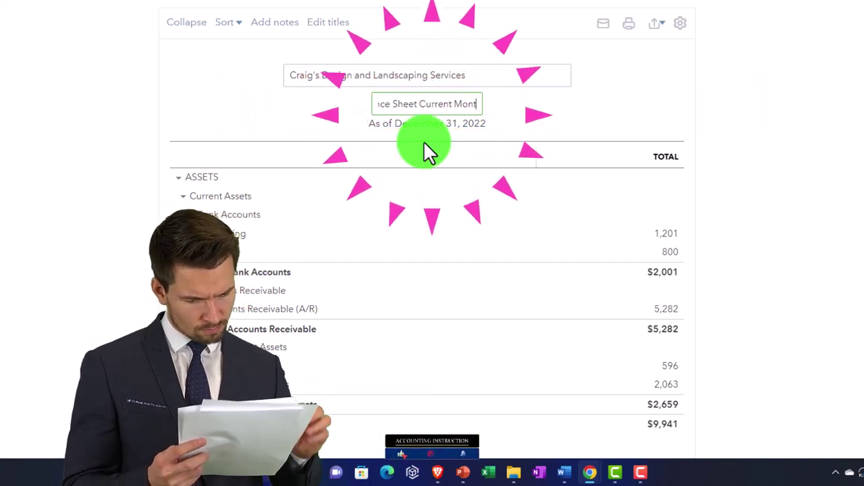
text(h & P)
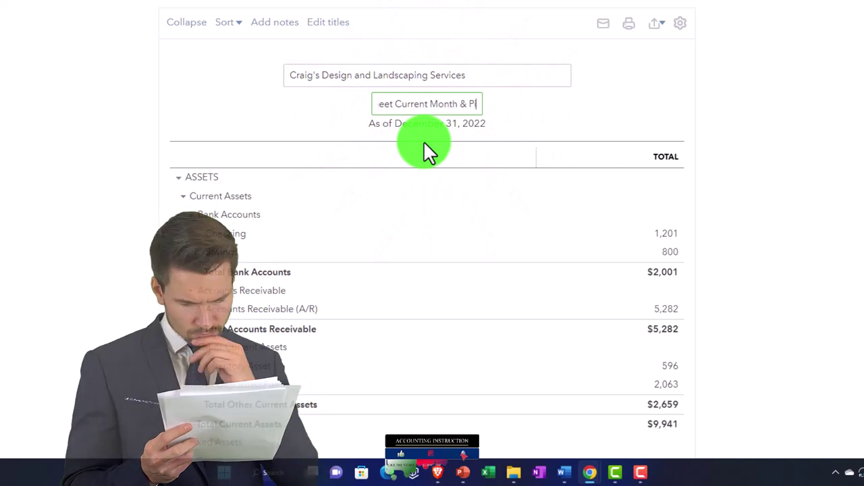
text(rior Month)
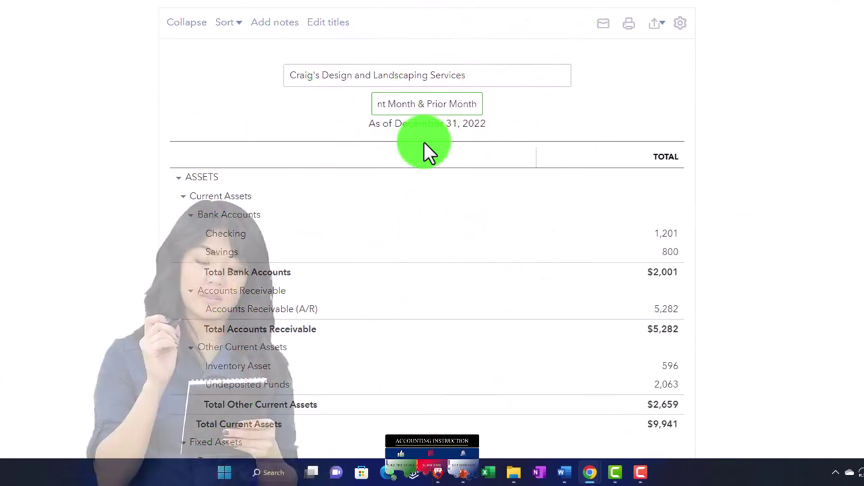
Step: Copy the full comparative report title and finish editing the report header
key(shift+Left)
key(shift+Left)
key(shift+Left)
key(shift+Left)
key(shift+Left)
key(shift+Left)
key(shift+Left)
key(shift+Left)
key(shift+Left)
key(shift+Left)
key(shift+Left)
key(shift+Left)
key(shift+Left)
key(shift+Left)
key(shift+Left)
key(shift+Left)
key(shift+Left)
key(shift+Left)
key(shift+Left)
key(shift+Left)
key(shift+Left)
key(shift+Left)
key(shift+Left)
key(shift+Left)
key(shift+Left)
key(shift+Left)
key(shift+Left)
key(shift+Left)
key(shift+Left)
key(shift+Left)
key(shift+Left)
key(shift+Left)
key(shift+Left)
key(shift+Left)
key(shift+Left)
key(shift+Left)
key(shift+Left)
key(shift+Left)
key(shift+Left)
key(shift+Left)
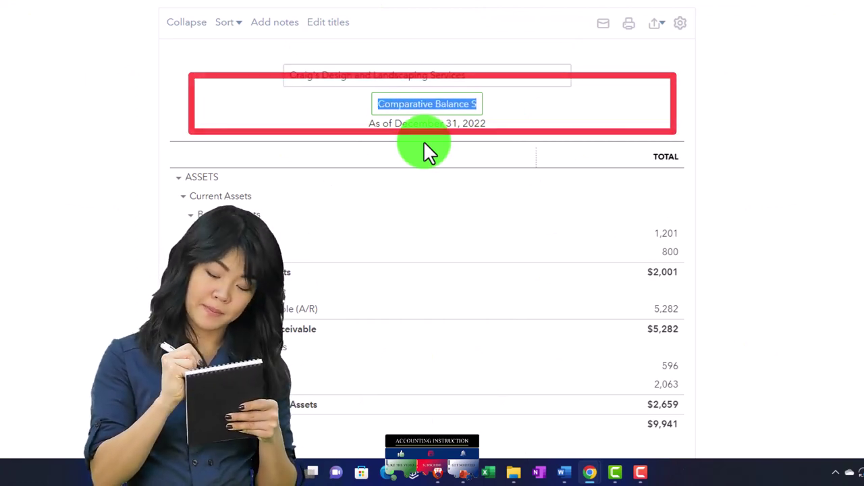
click(794, 133)
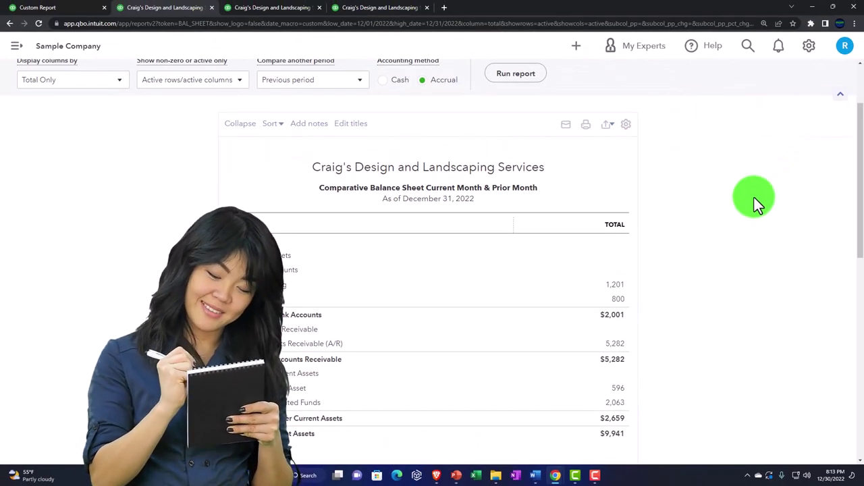
Step: Run the report and save it as 3 Comparative Balance Sheet Current Month & Prior Month in the Month End Reports group
scroll(754, 196, up, 3)
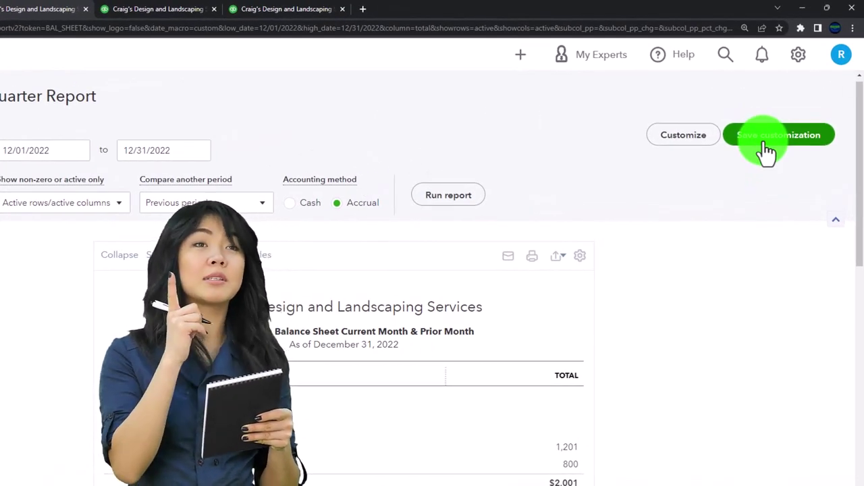
scroll(765, 153, down, 5)
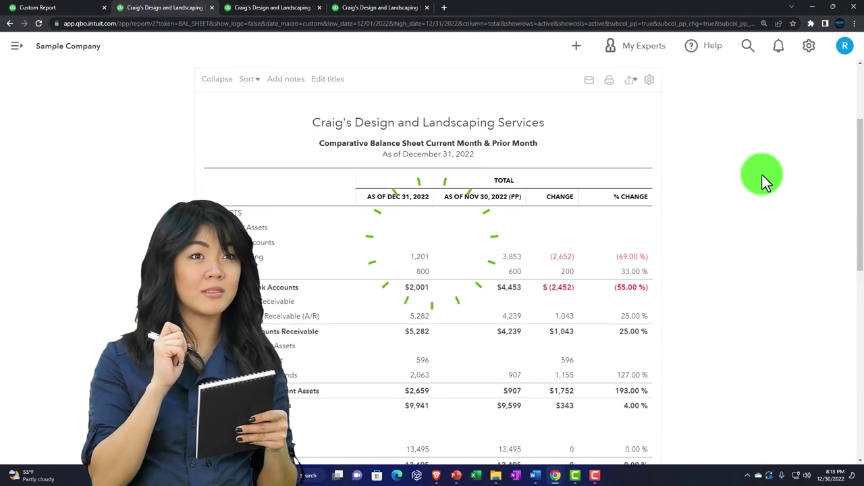
scroll(763, 175, up, 5)
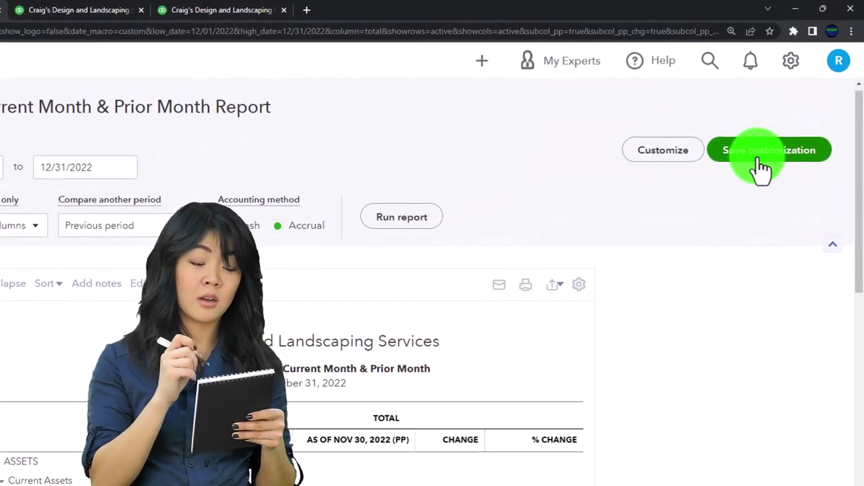
click(772, 152)
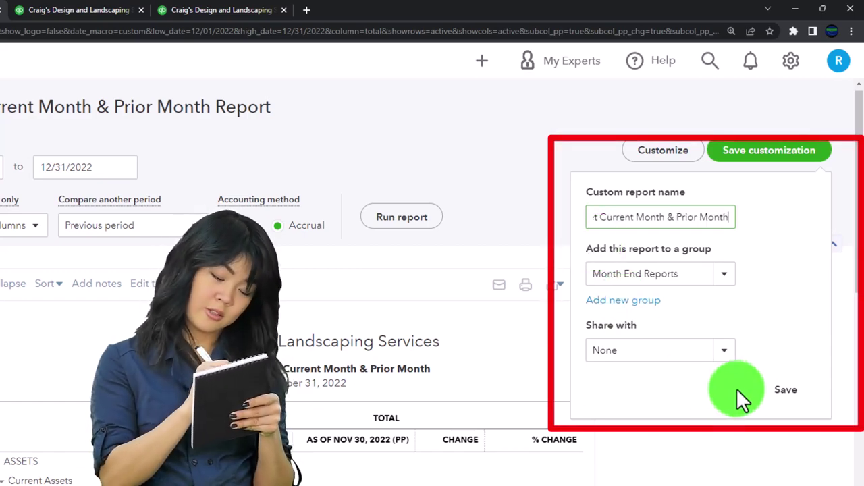
click(788, 393)
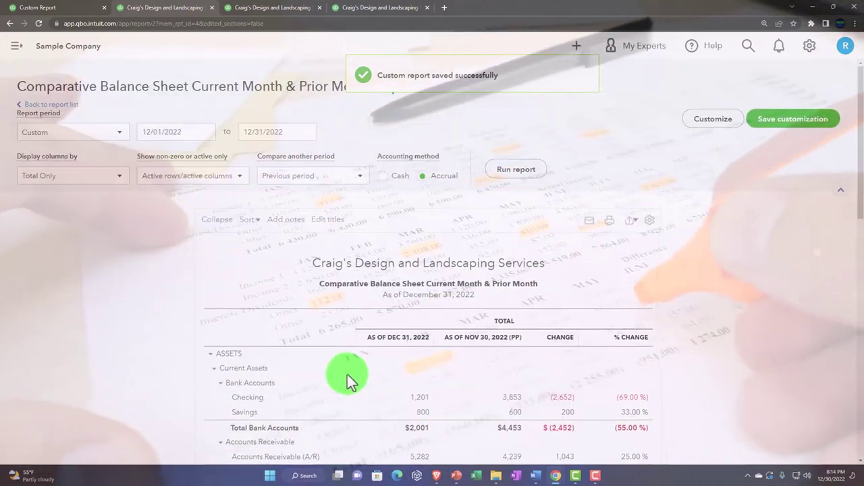
Step: Set the comparative report's start date to 01/01/2022 and run the report
click(193, 132)
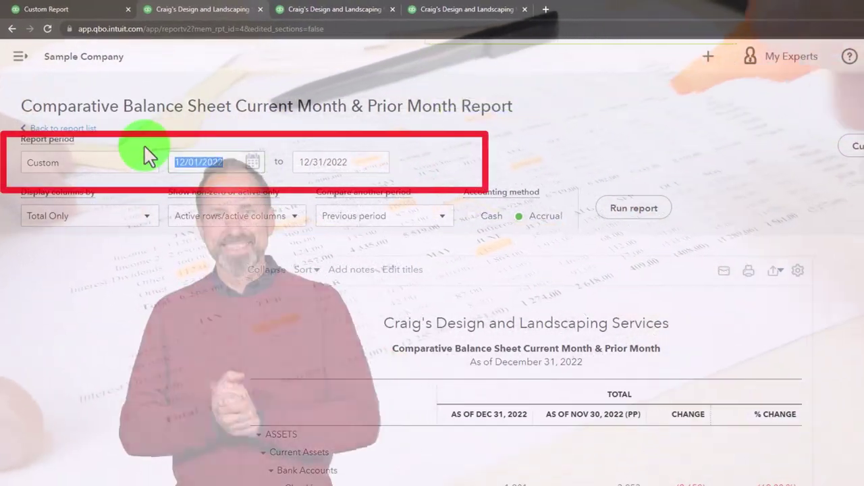
text(010122)
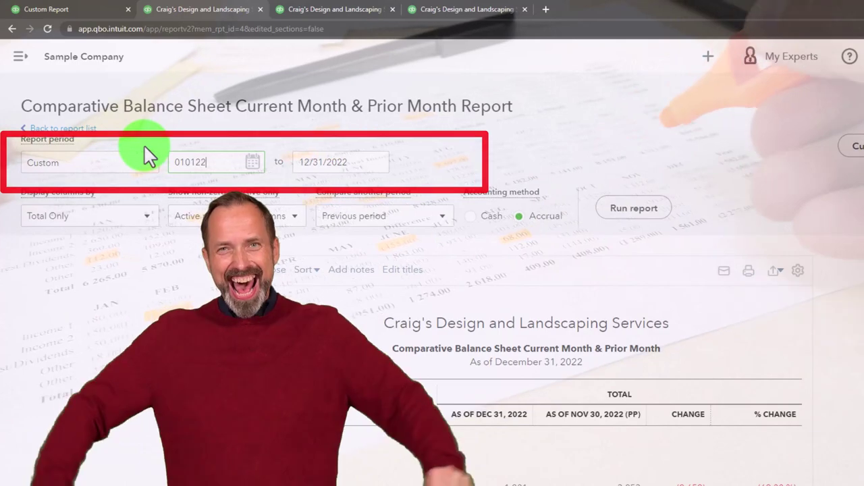
key(Tab)
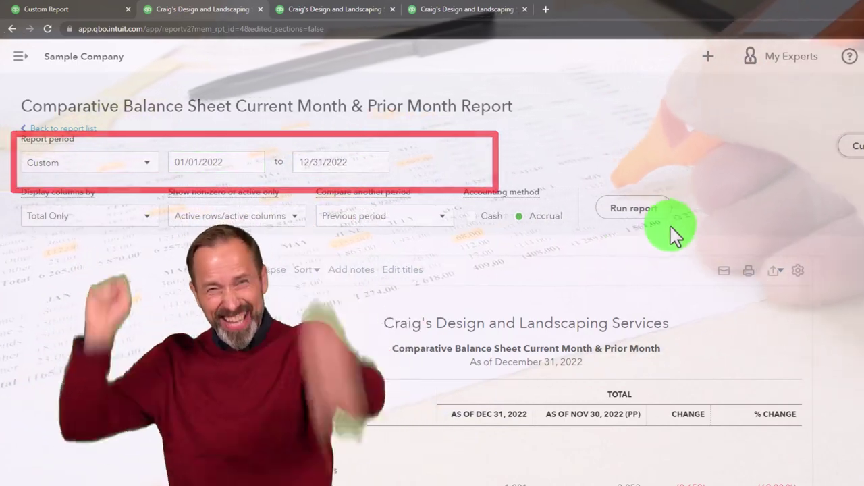
click(633, 208)
scroll(553, 182, down, 3)
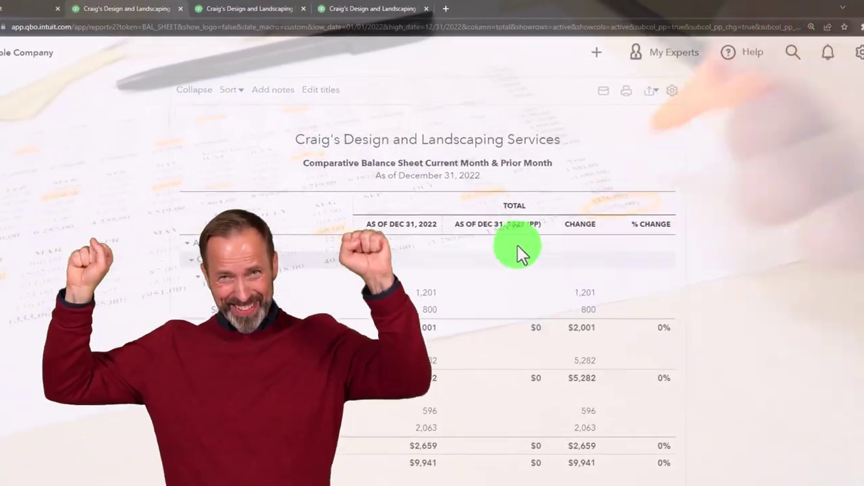
Step: Retitle the report Comparative Balance Sheet Current Year & Prior Year and copy the full title
click(500, 157)
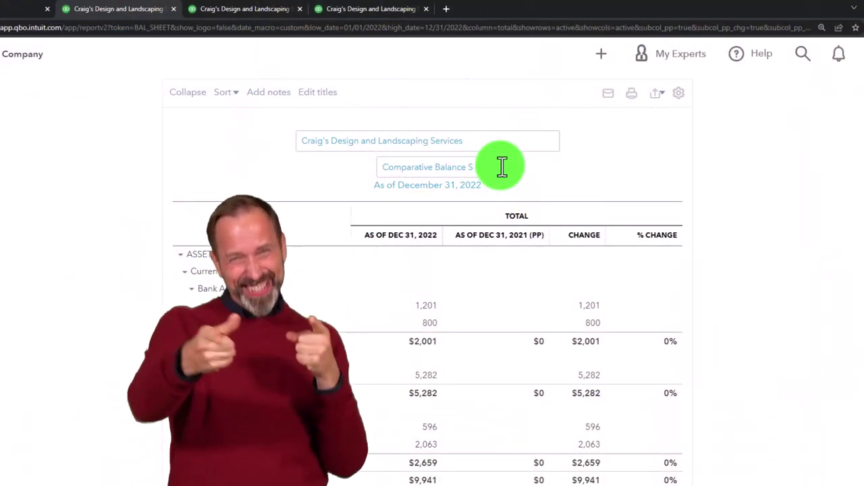
double_click(457, 167)
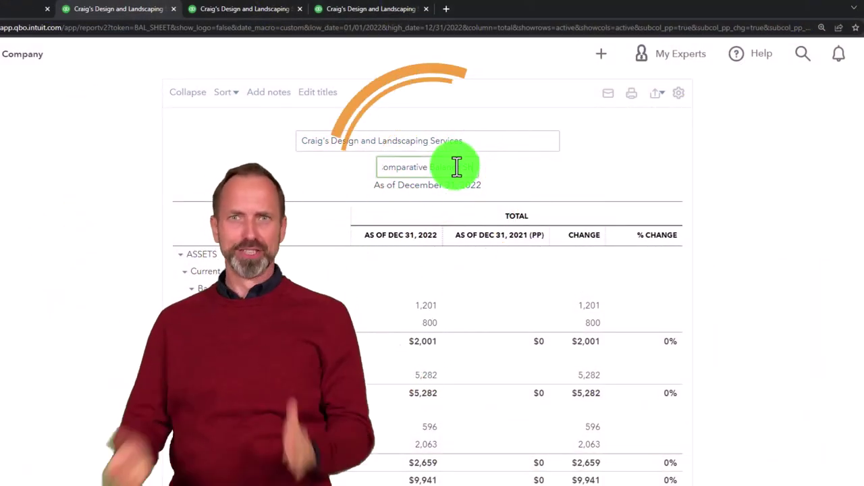
key(Left)
key(Left)
key(Left)
key(Left)
key(Left)
key(Left)
key(Left)
key(Left)
key(Left)
key(Left)
key(Left)
key(Left)
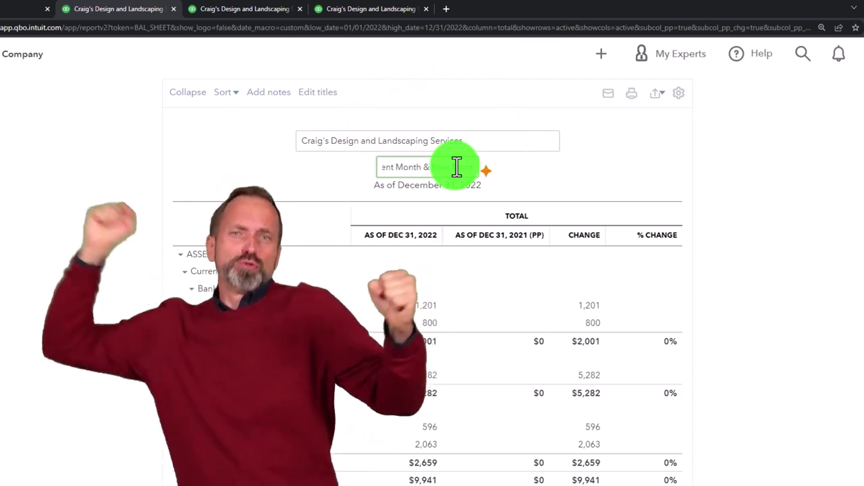
key(Left)
key(Left)
key(Left)
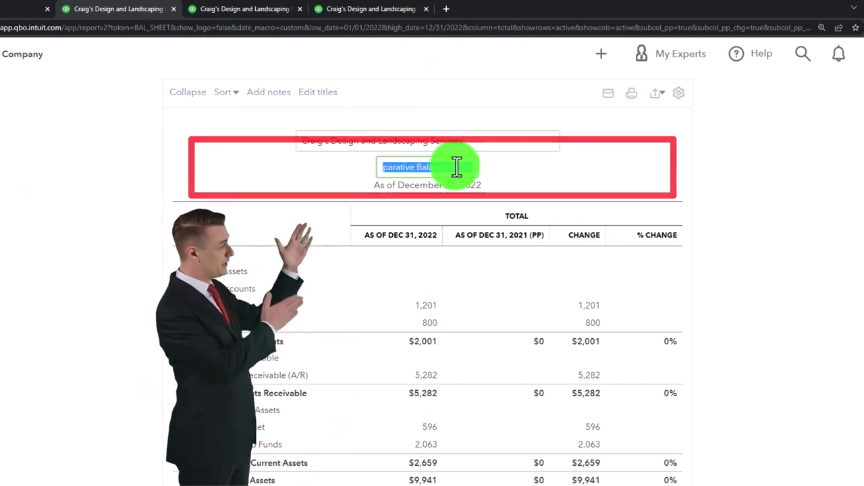
click(717, 258)
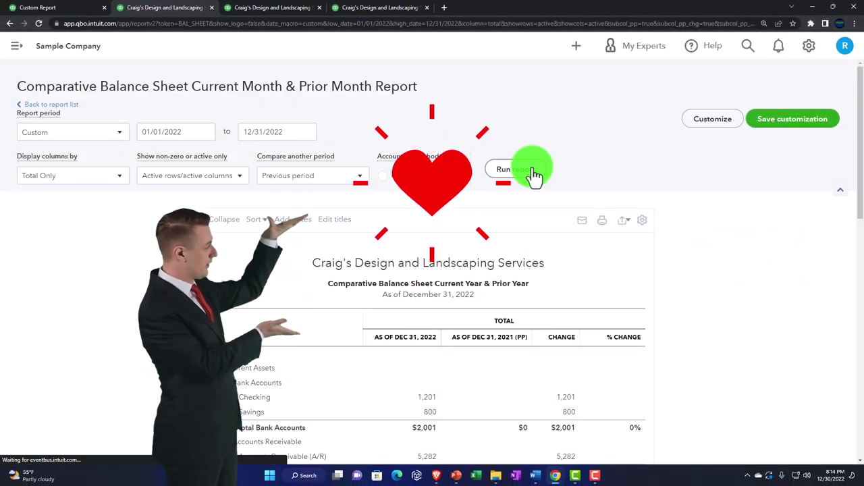
Step: Run the report and save it as 4 Comparative Balance Sheet Current Year & Prior Year in the Month End Reports group
click(513, 169)
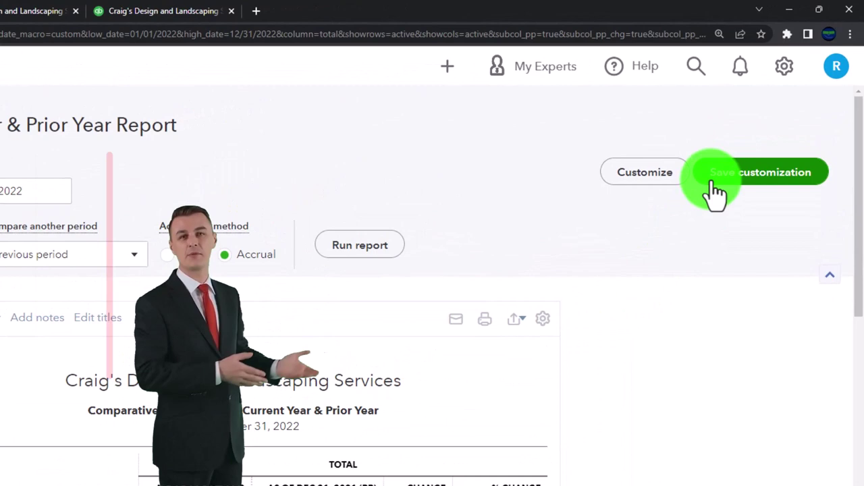
click(710, 184)
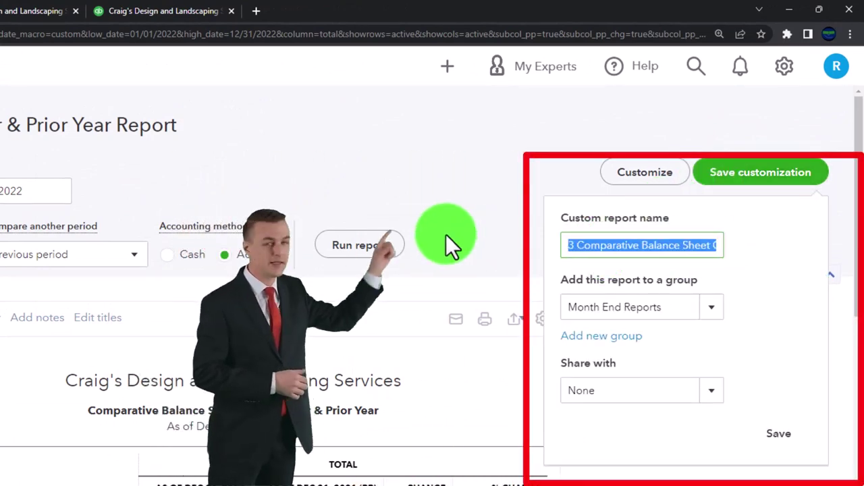
text(4)
text(Comparative Balance Sheet Current Year & Prior Year)
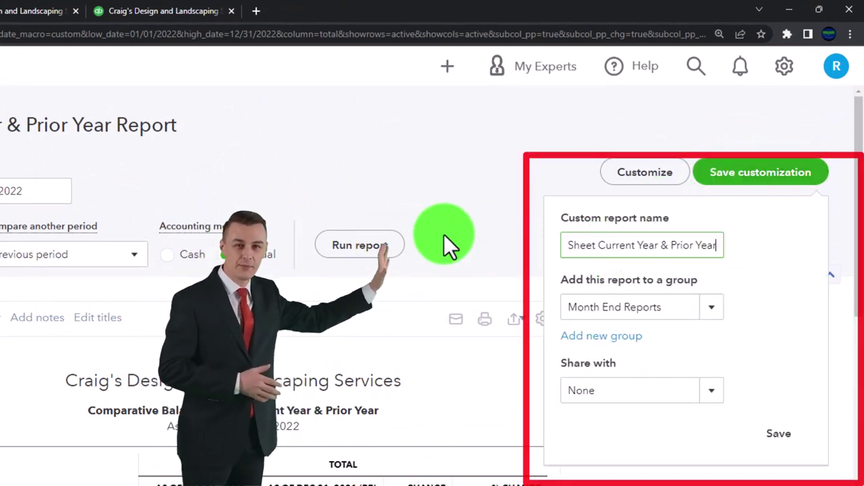
click(778, 434)
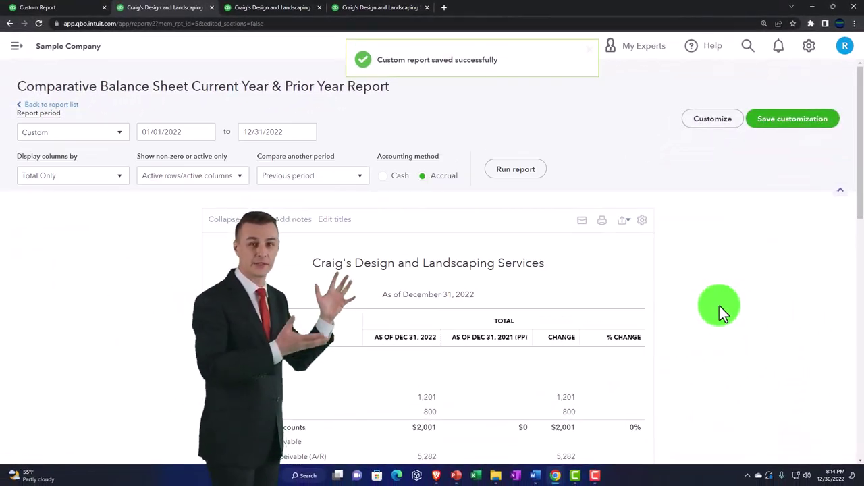
Step: Return to the custom reports list, reload it and open 1 Summary Balance Sheet from the Month End Reports group
scroll(719, 312, down, 2)
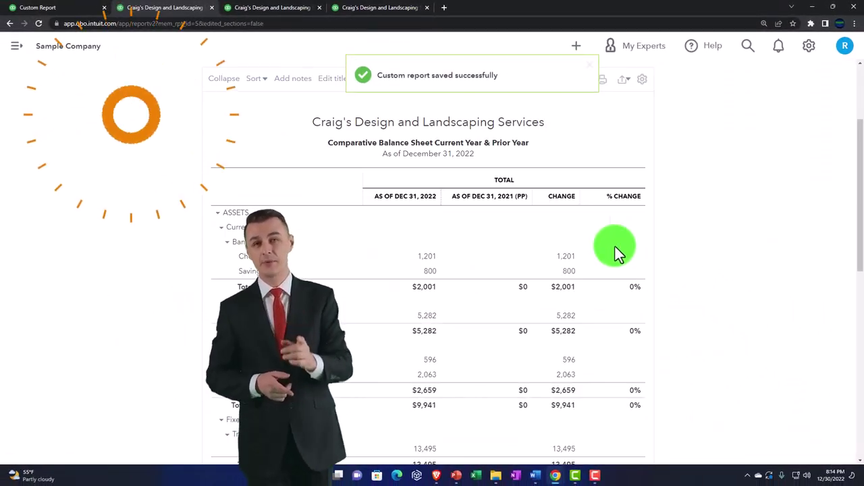
click(76, 17)
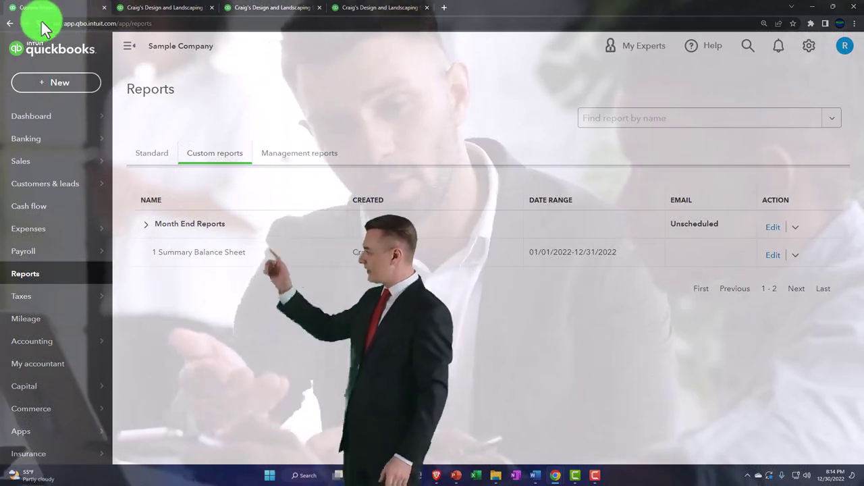
click(38, 23)
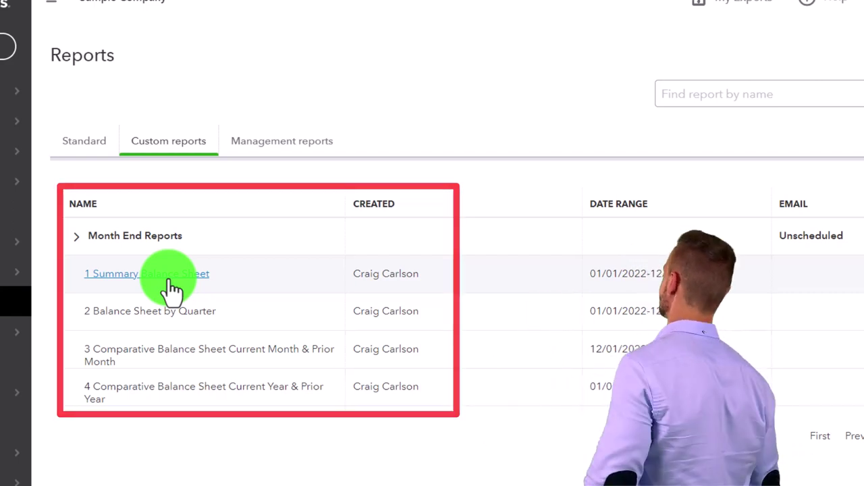
click(169, 289)
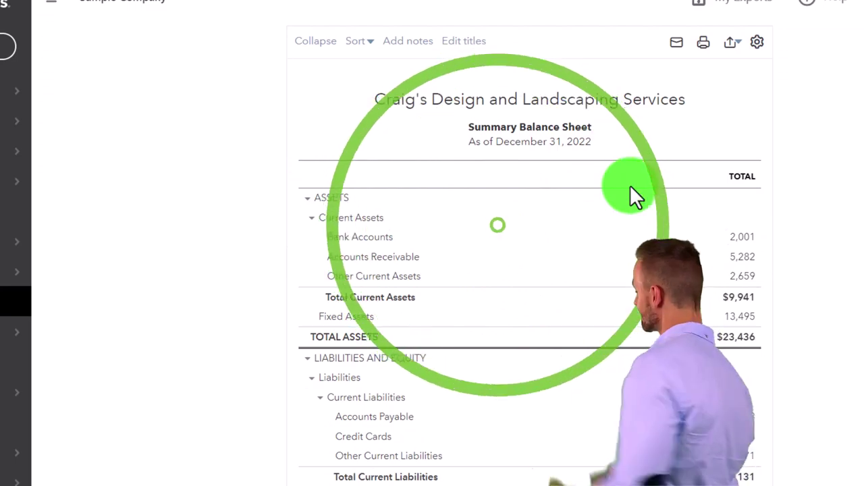
scroll(630, 185, up, 3)
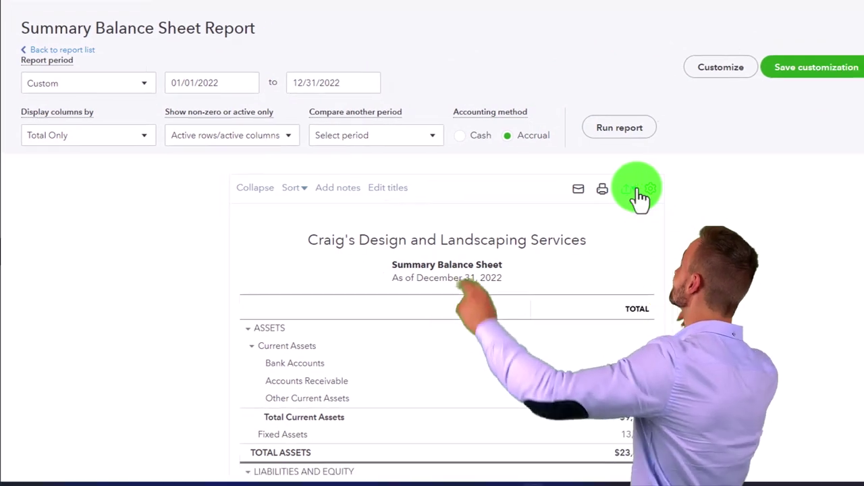
Step: Export the Summary Balance Sheet report to Excel and check its title
click(761, 264)
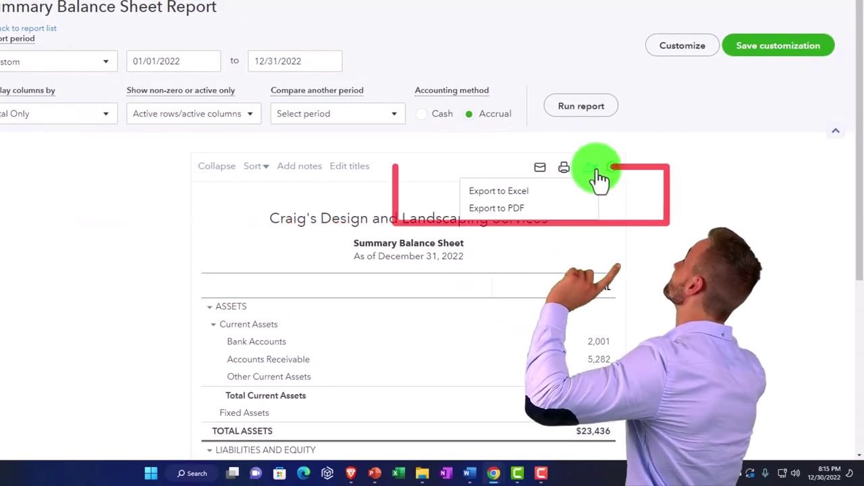
click(569, 196)
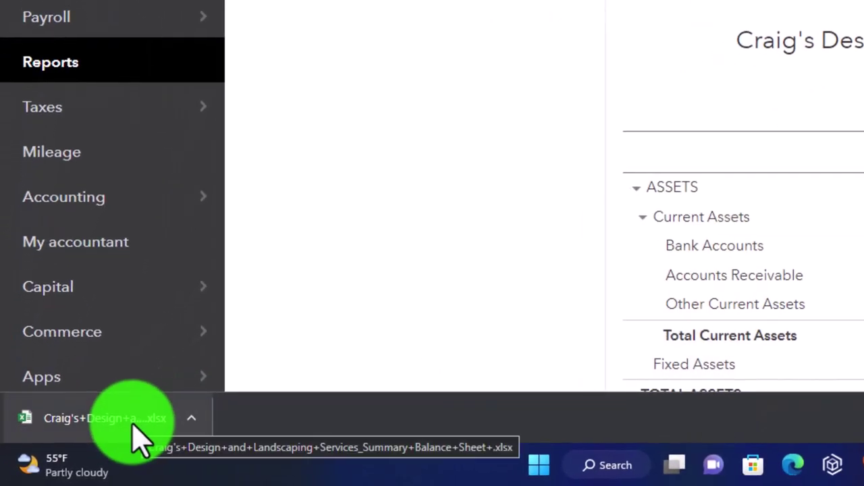
click(389, 254)
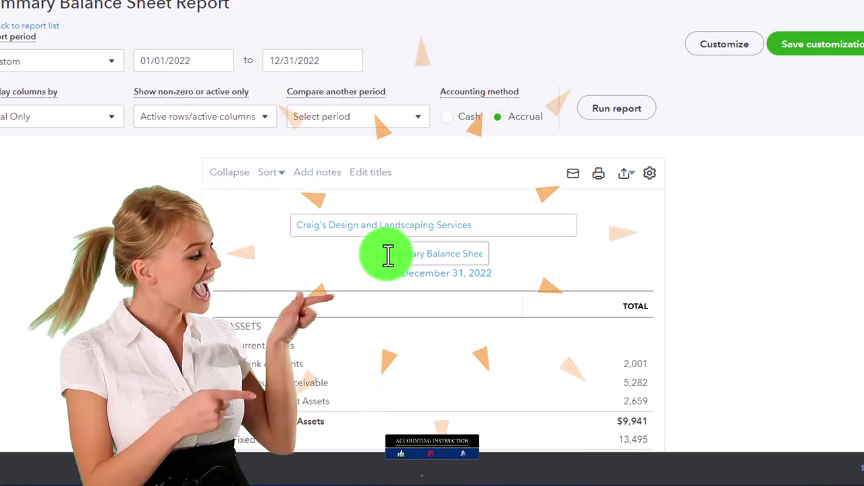
drag(389, 255, 503, 260)
click(77, 277)
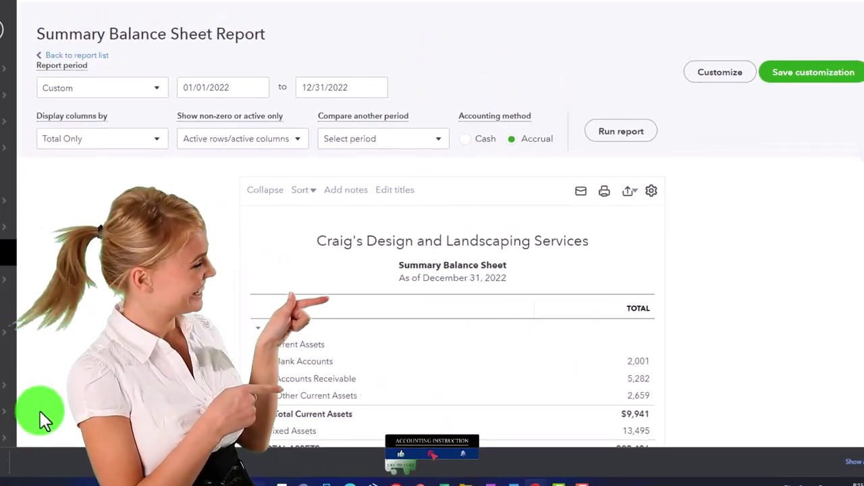
Step: Open the Reports folder in QuickBooks Online 2023 > Test Drive in File Explorer and place the exported Excel file there
drag(473, 10, 863, 145)
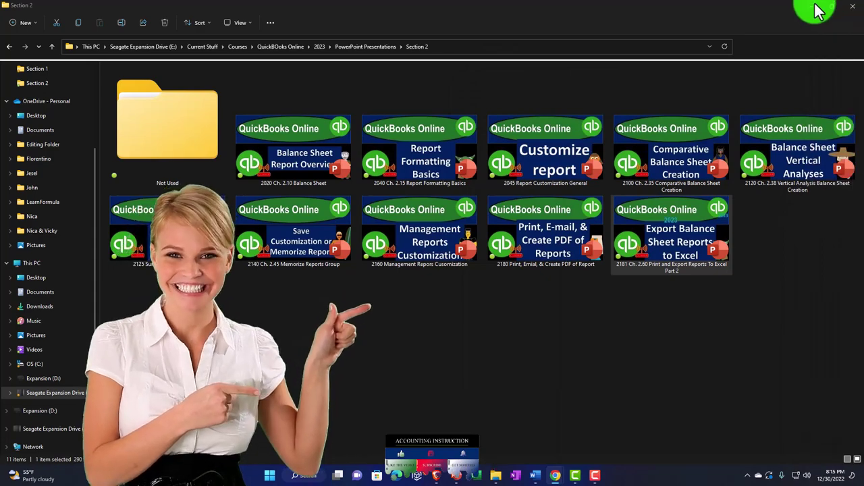
click(817, 9)
double_click(398, 255)
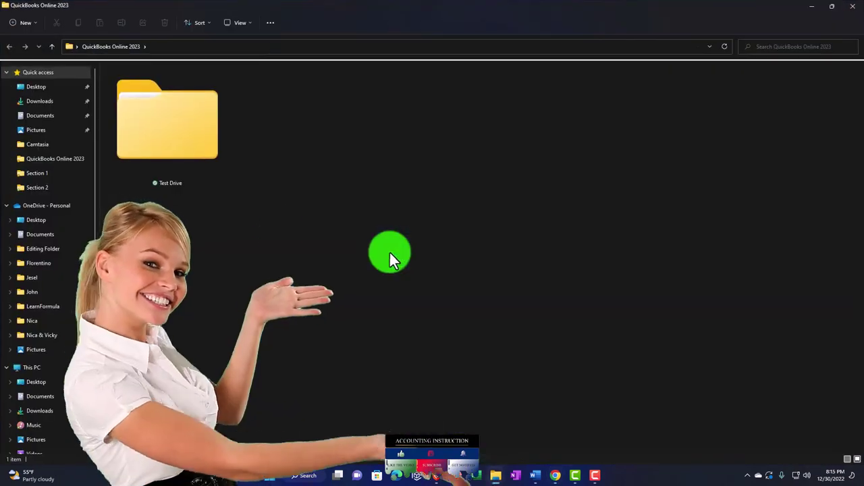
double_click(197, 155)
click(197, 155)
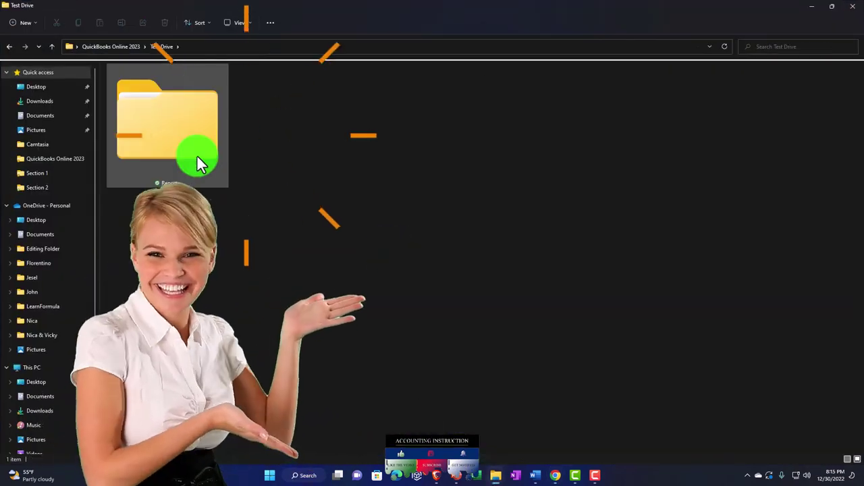
double_click(197, 155)
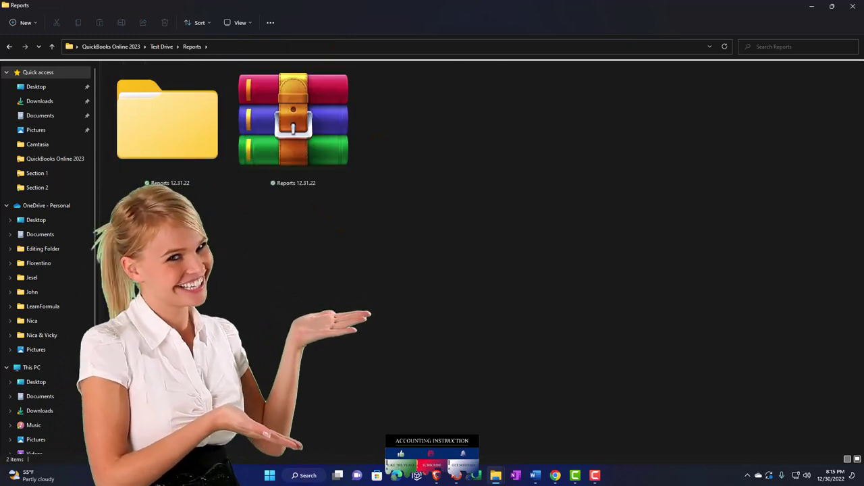
drag(332, 263, 331, 266)
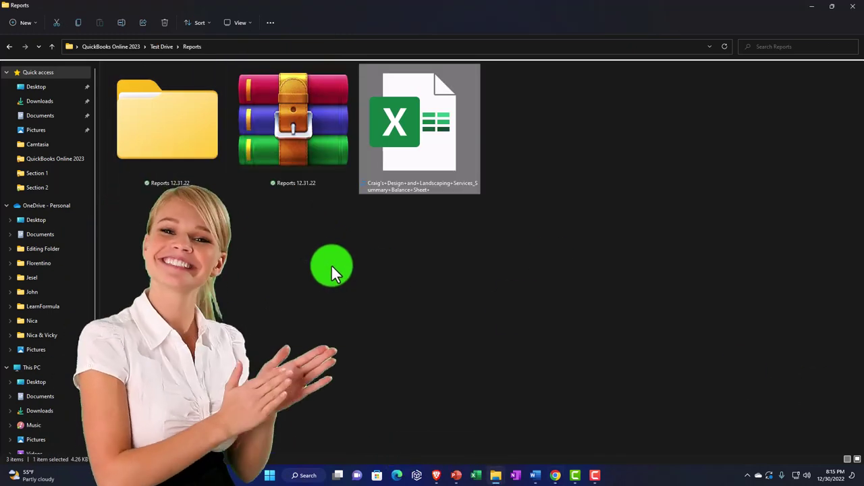
Step: Rename the exported Excel file as Reports 12.31.22 and open it in Excel
right_click(405, 146)
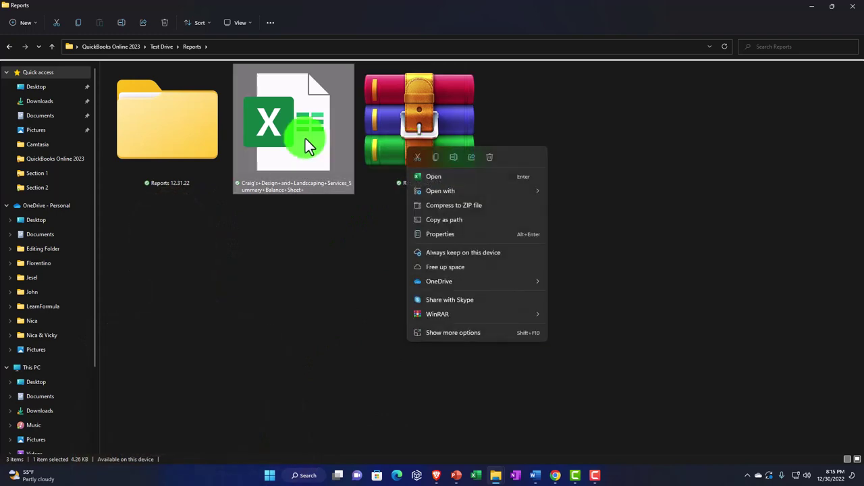
click(305, 138)
right_click(305, 137)
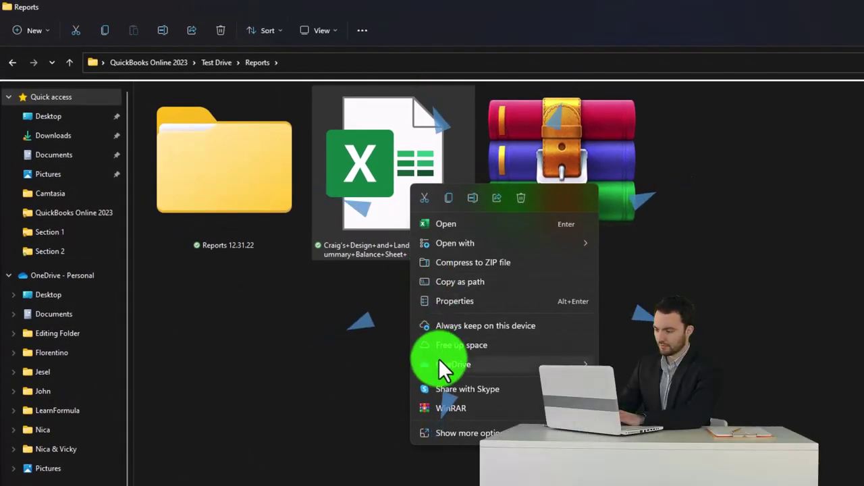
mouse_move(442, 357)
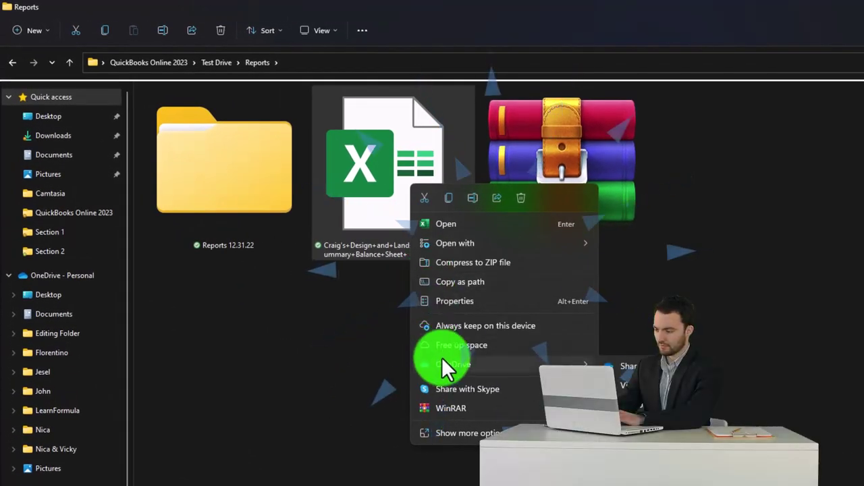
click(471, 198)
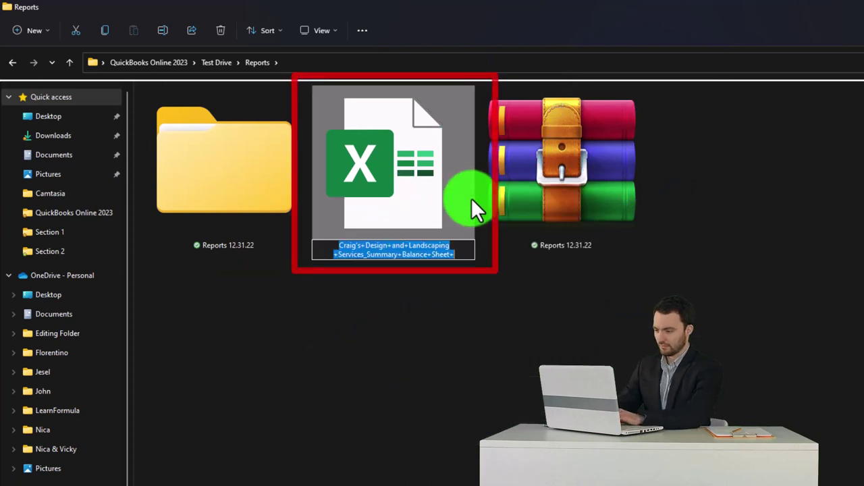
text(Reports 1)
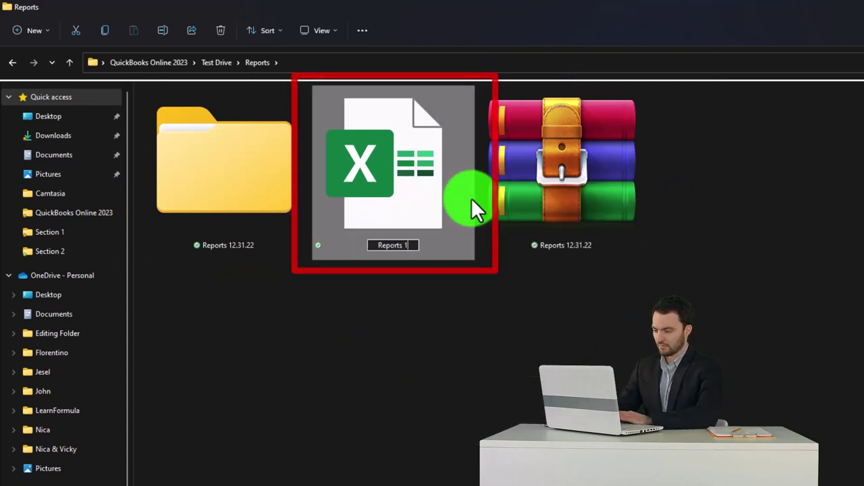
text(2.31.22)
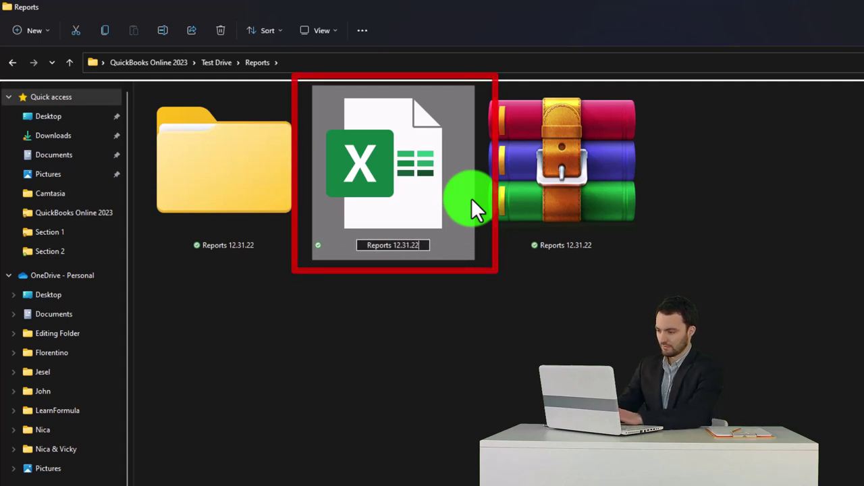
key(Return)
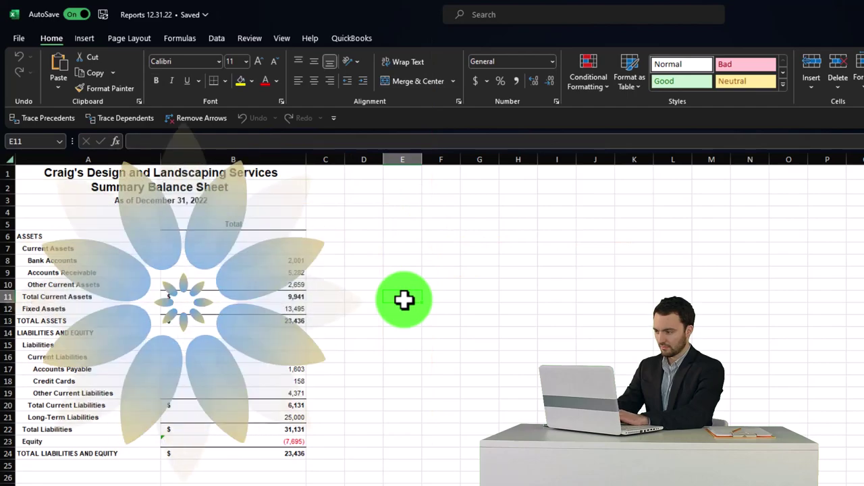
Step: Change the Equity label in cell A23 to Owners' Equity
scroll(404, 300, up, 1)
scroll(404, 300, up, 2)
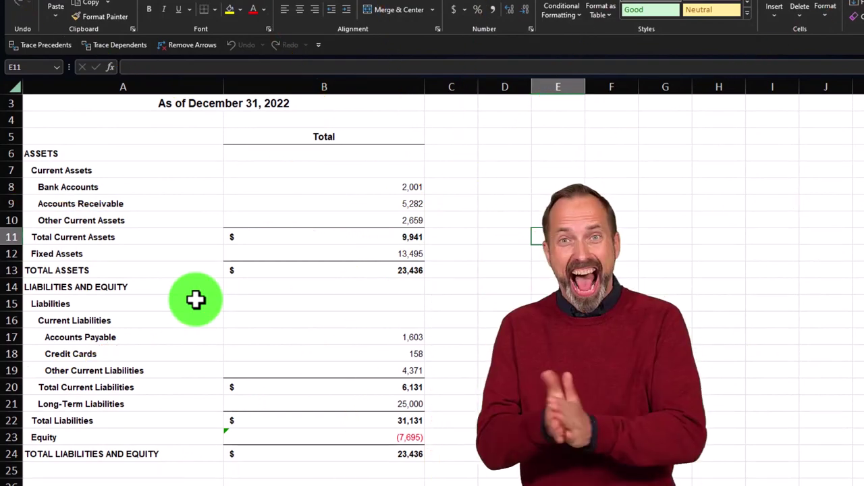
click(94, 439)
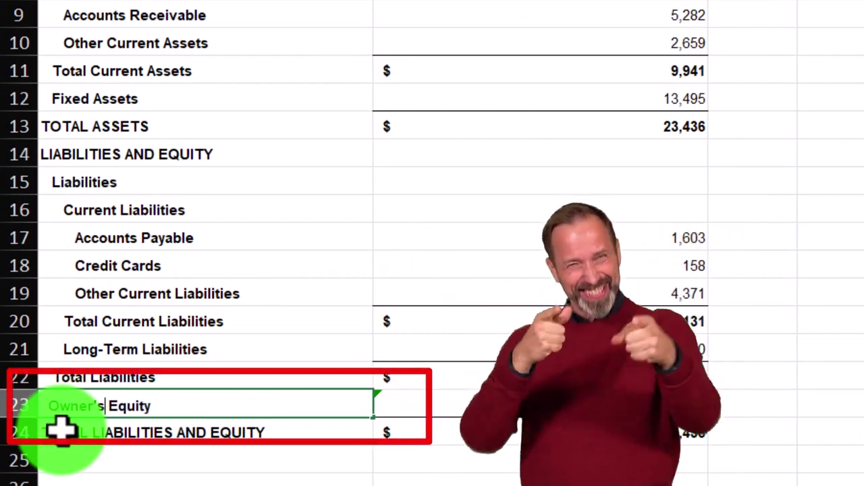
text(Owners)
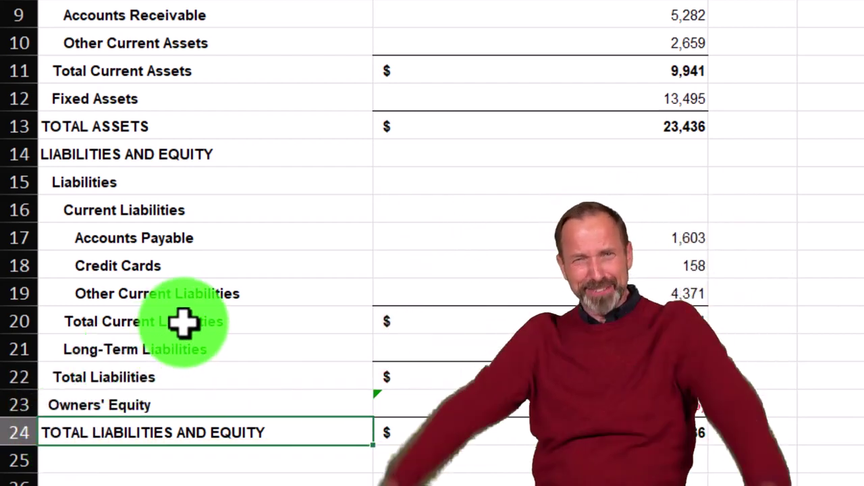
Step: Preview the balance sheet in Page Layout view, return to Normal view and examine the page-break lines around the report
click(190, 297)
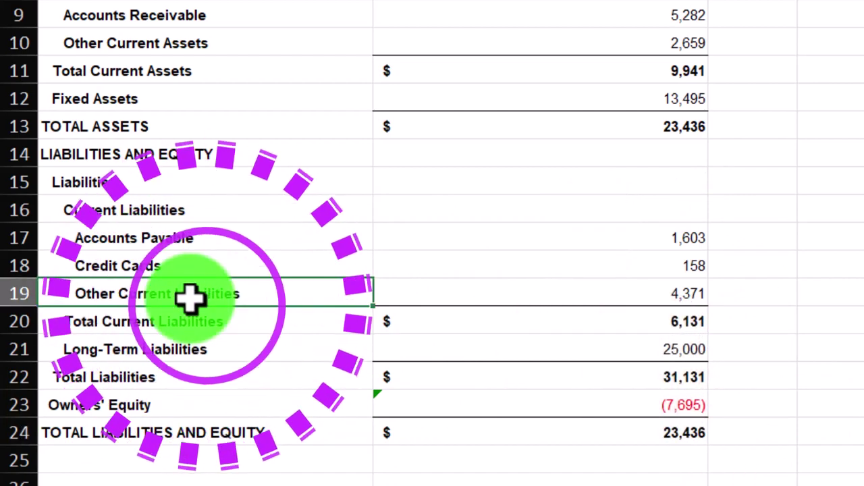
scroll(190, 297, up, 1)
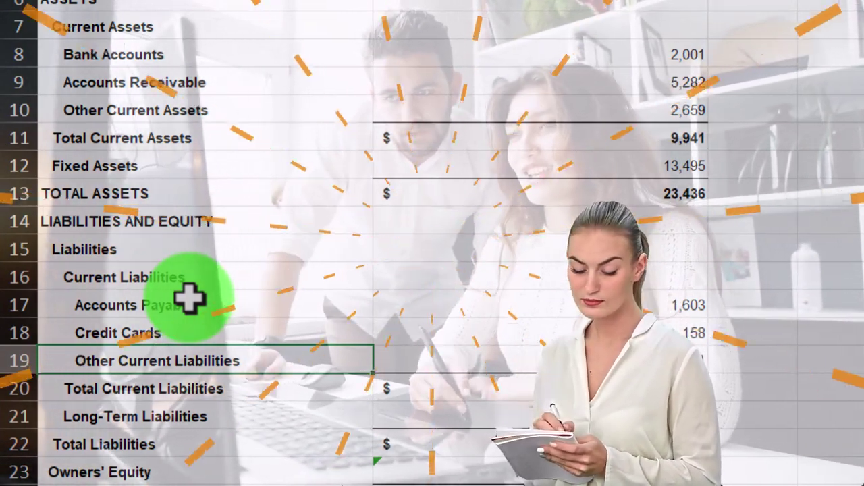
scroll(191, 297, down, 1)
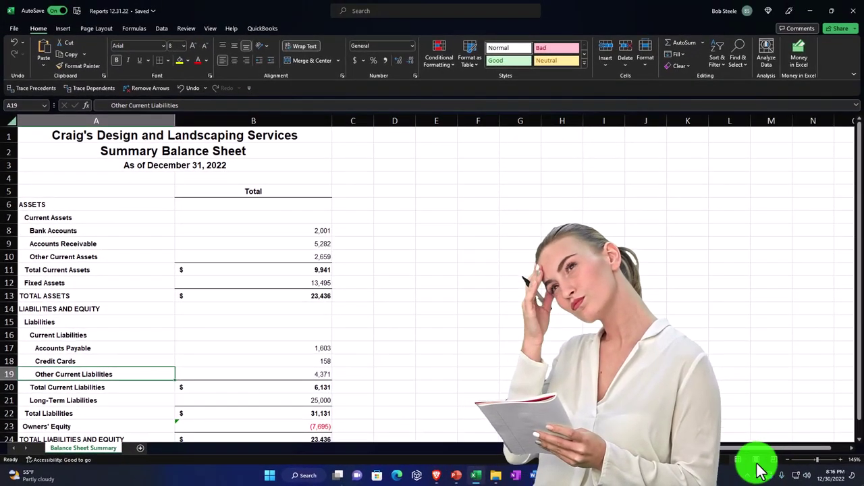
click(757, 461)
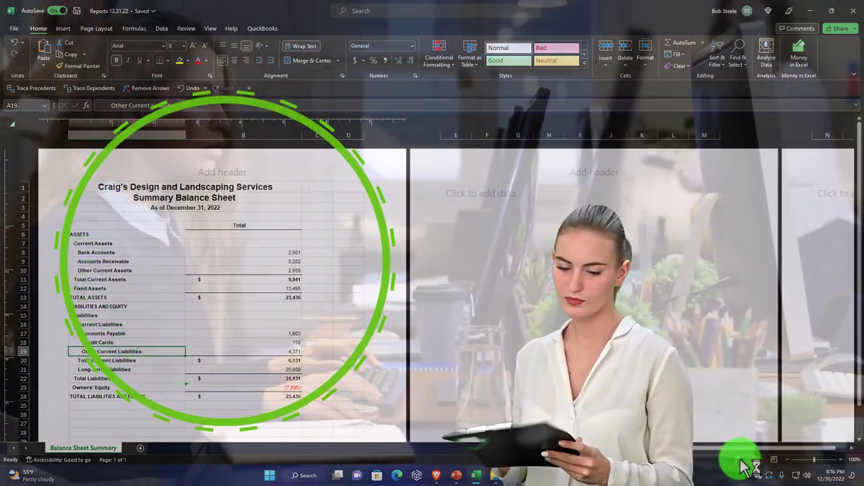
click(741, 460)
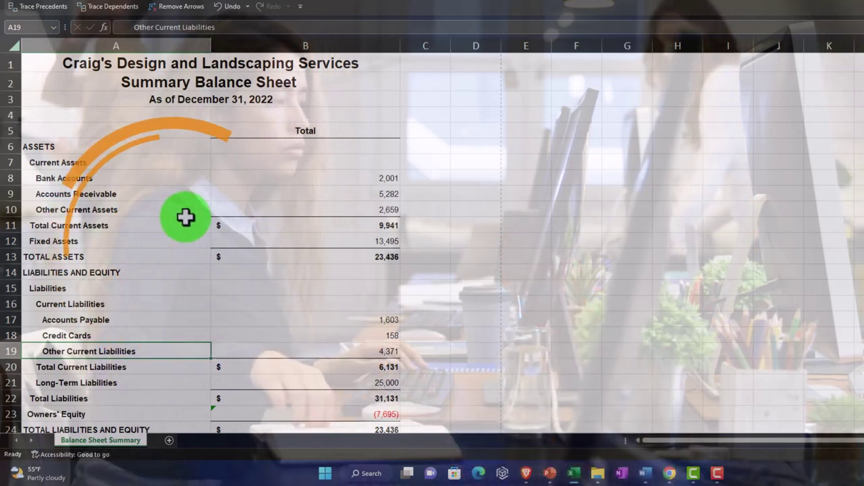
scroll(186, 216, down, 3)
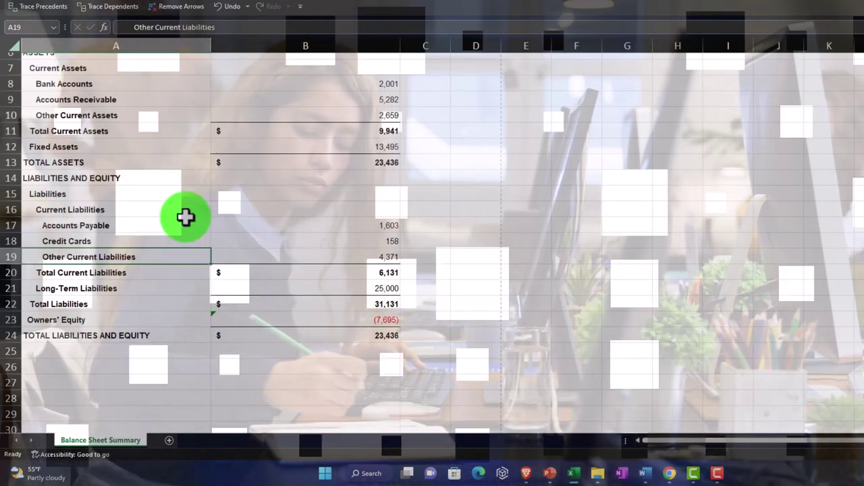
scroll(185, 216, down, 3)
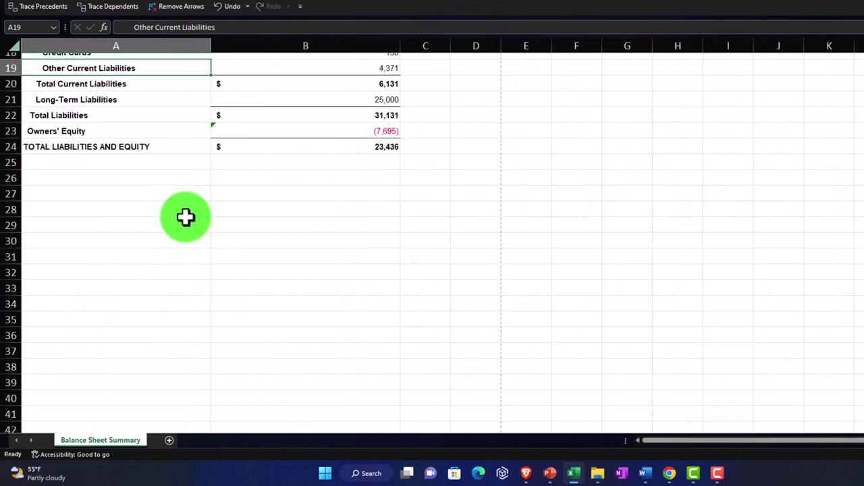
scroll(186, 216, down, 3)
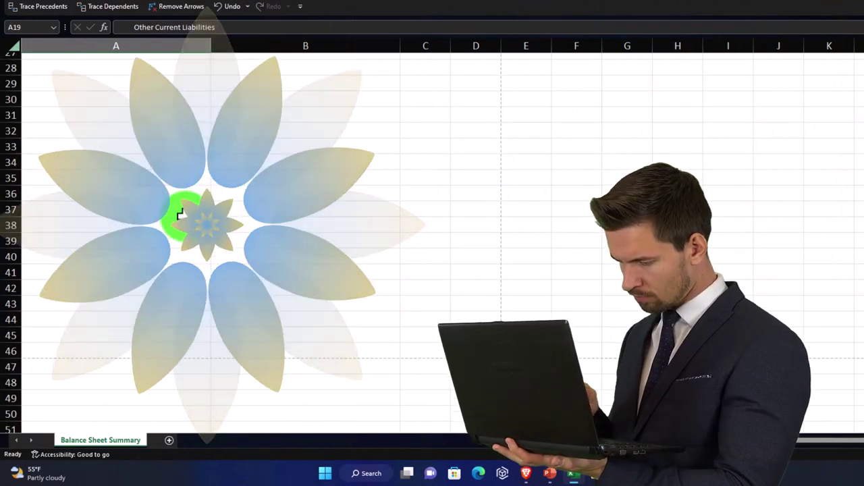
scroll(186, 216, up, 1)
scroll(186, 216, up, 8)
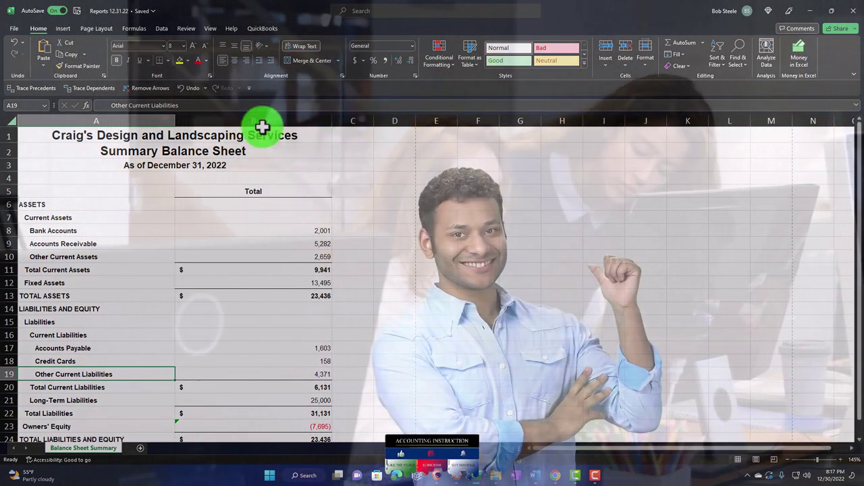
Step: Set the print range to Print Entire Workbook, review the available printers and return to the worksheet without printing
click(15, 28)
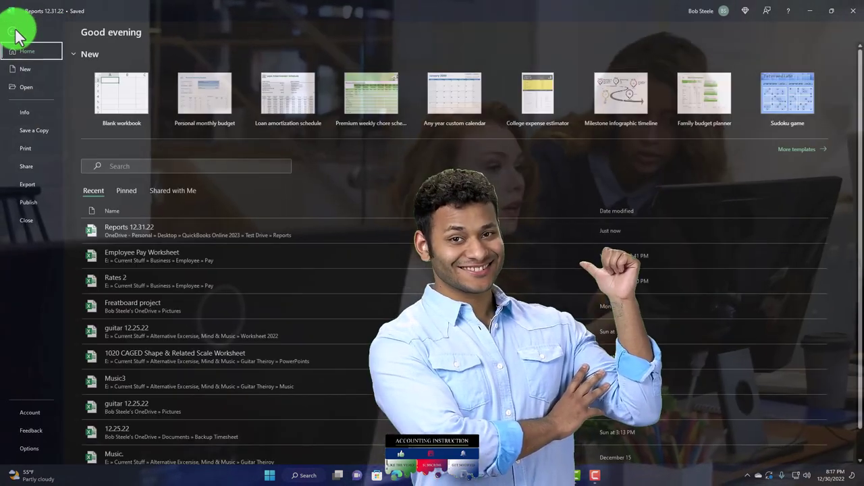
click(30, 148)
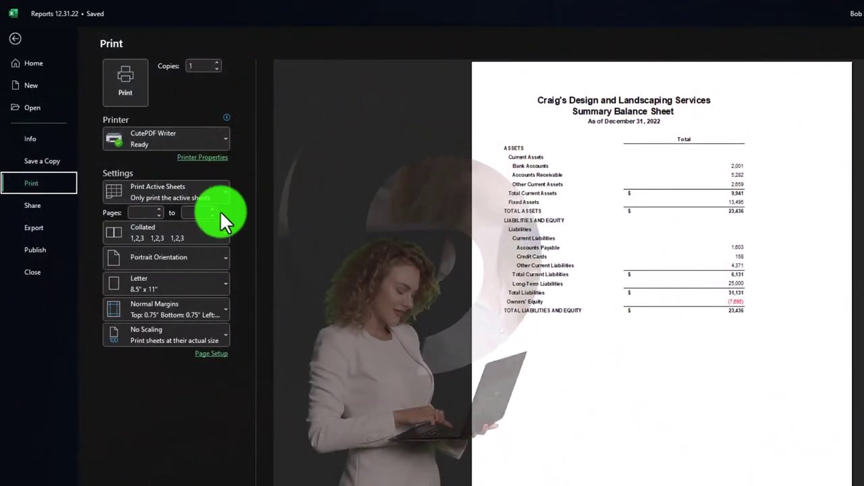
click(219, 193)
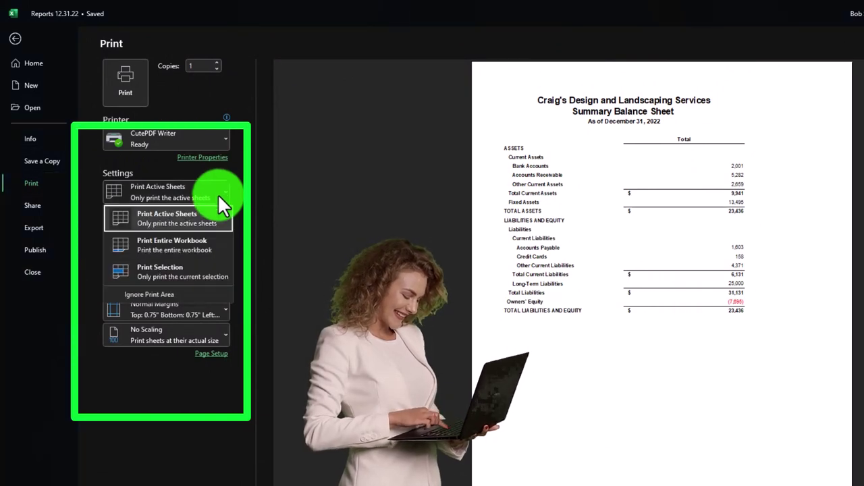
click(190, 245)
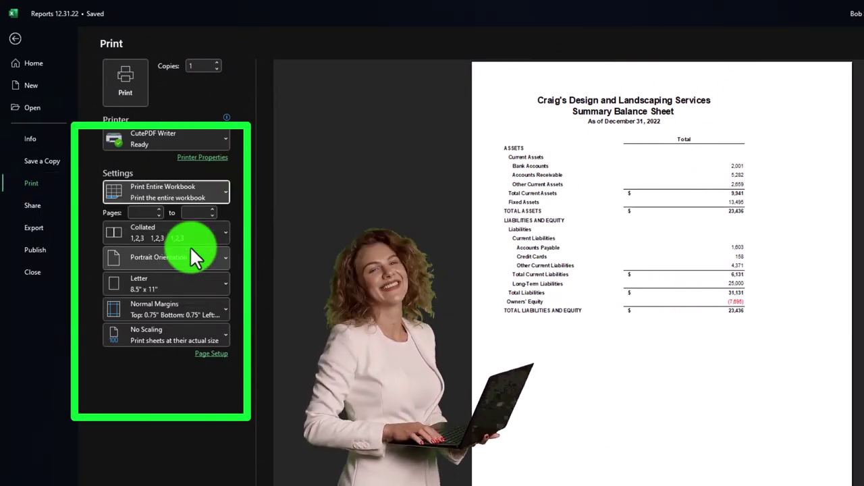
click(209, 139)
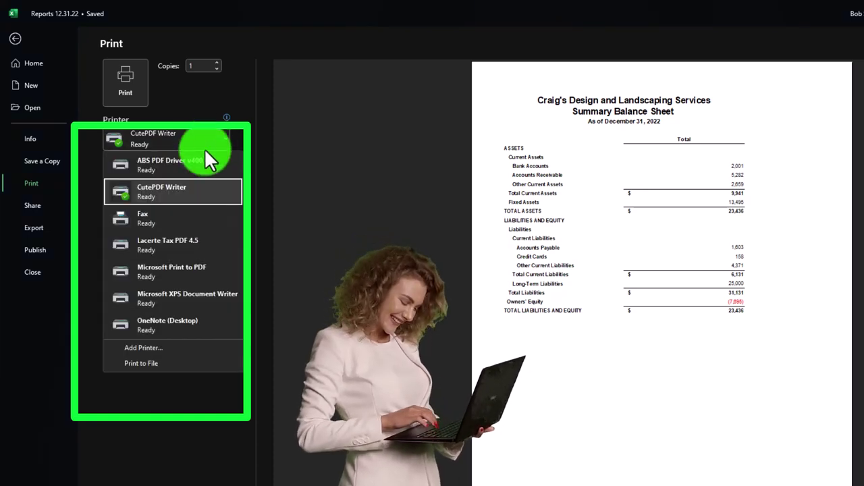
mouse_move(147, 193)
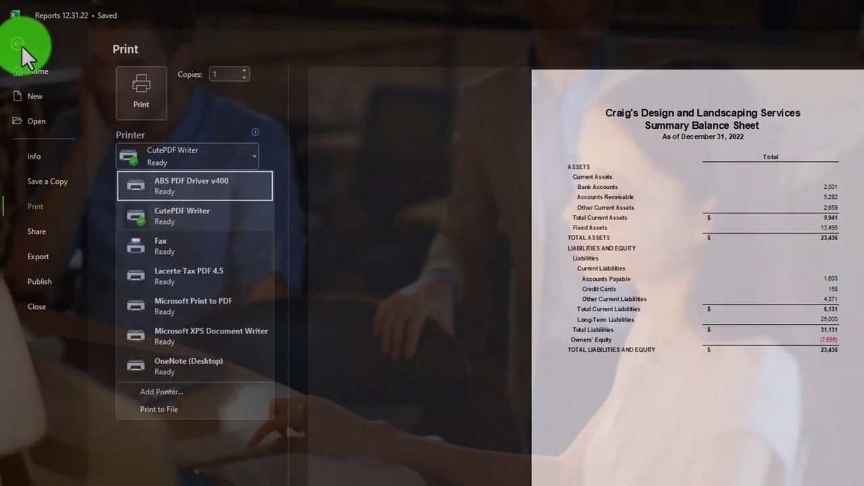
click(19, 47)
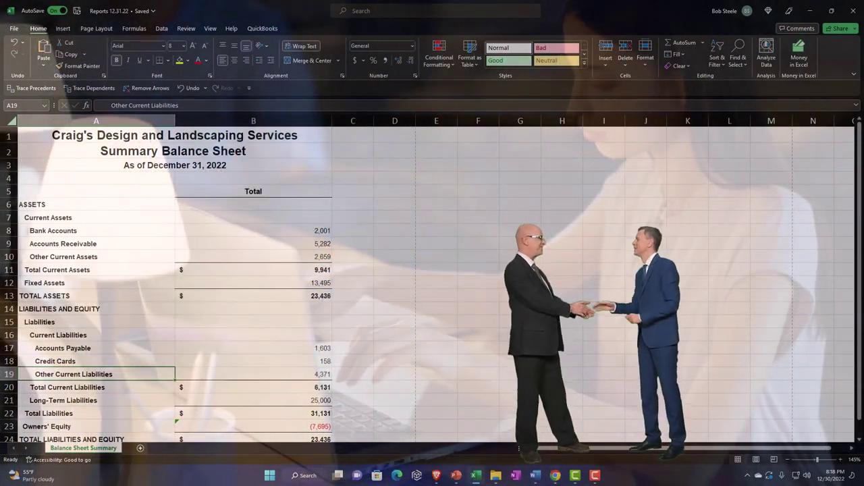
Step: Switch to QuickBooks Online in Chrome and open the saved Balance Sheet by Quarter report from the report list
click(555, 476)
double_click(571, 8)
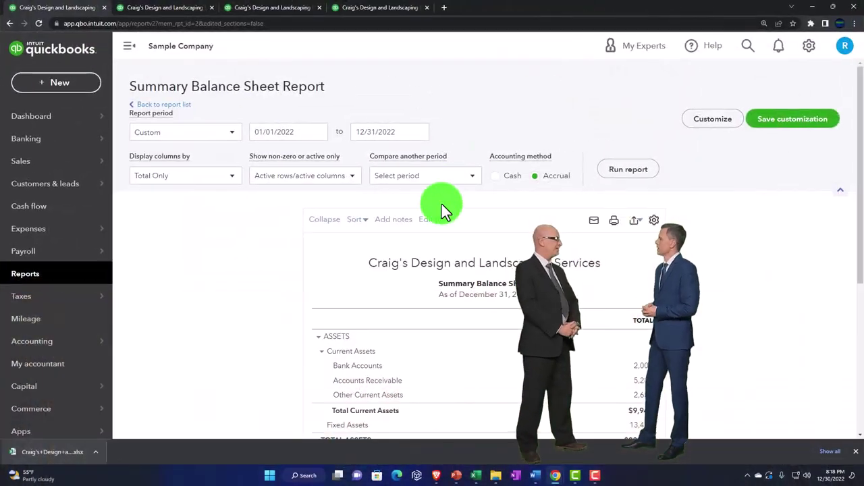
click(10, 23)
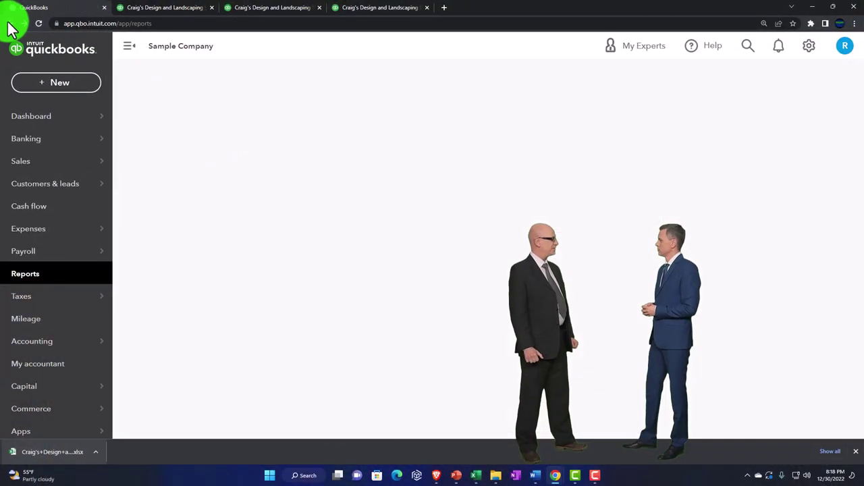
click(194, 283)
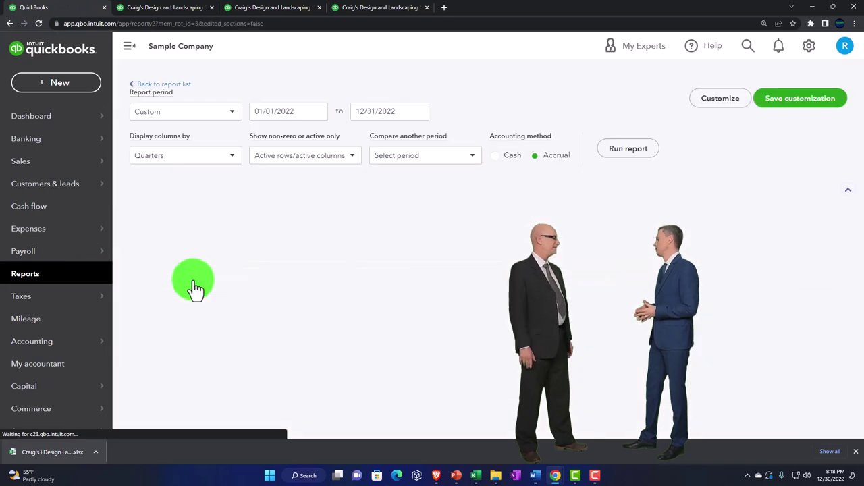
scroll(195, 287, down, 3)
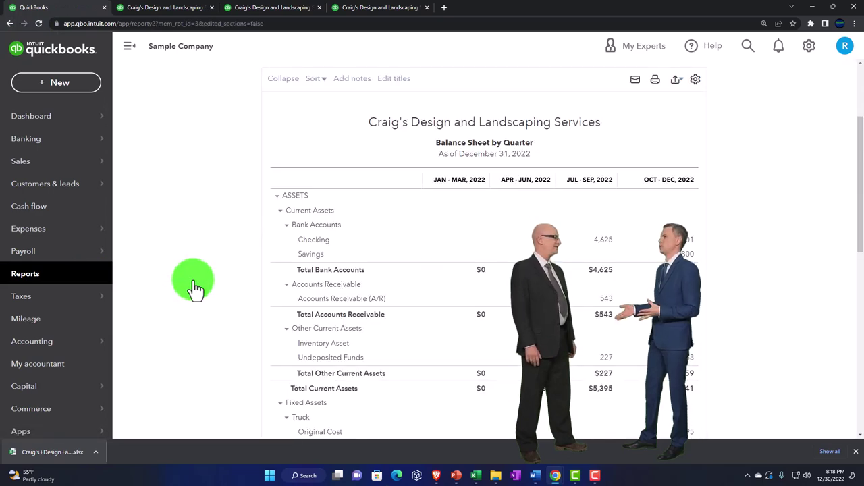
scroll(195, 287, up, 5)
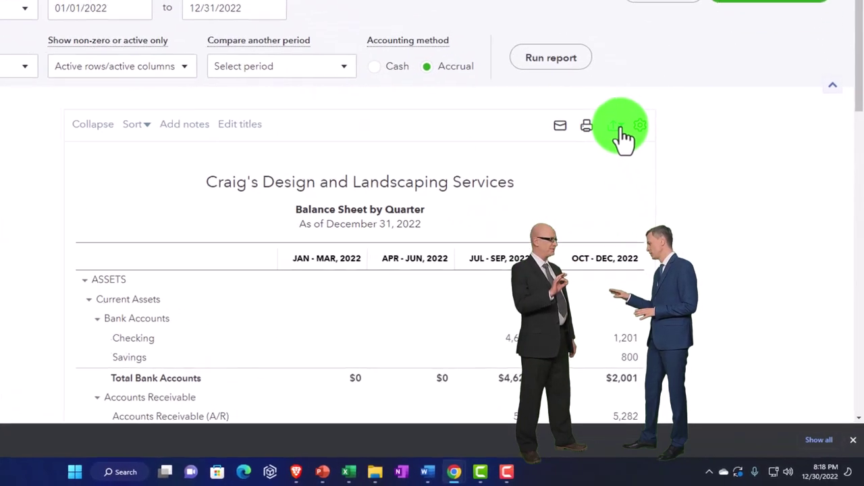
Step: Export the Balance Sheet by Quarter report to Excel, open the downloaded file and enable editing
click(618, 129)
click(592, 149)
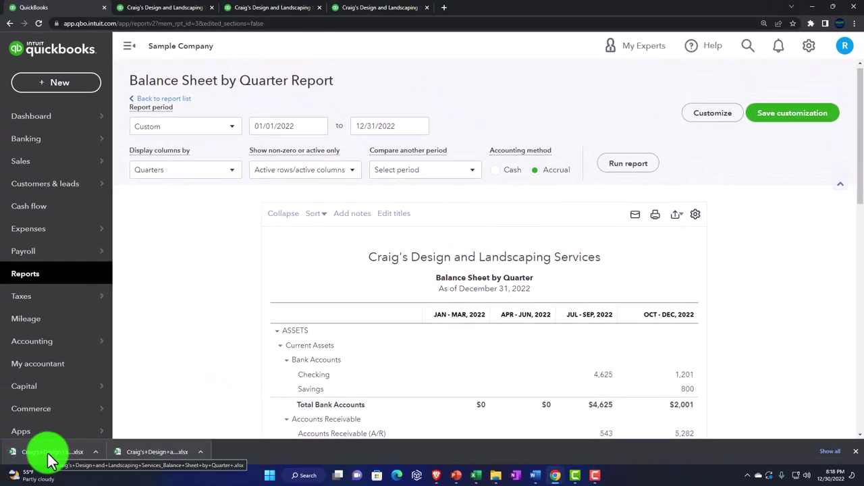
click(54, 459)
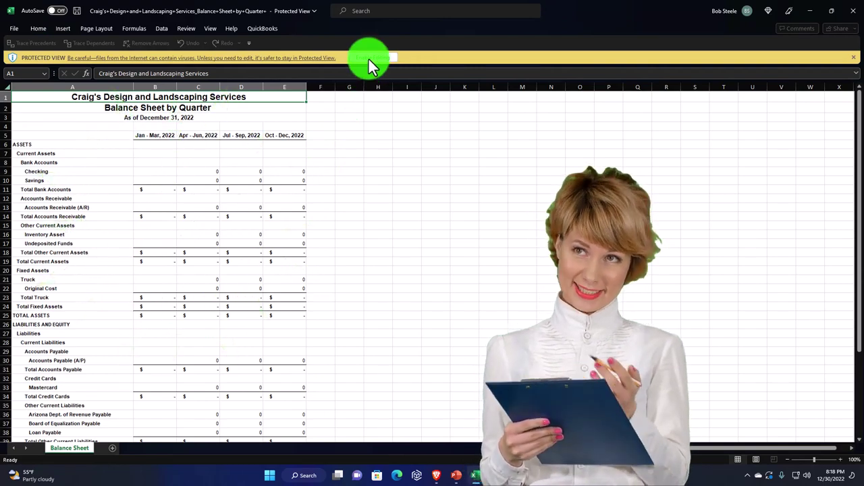
click(368, 57)
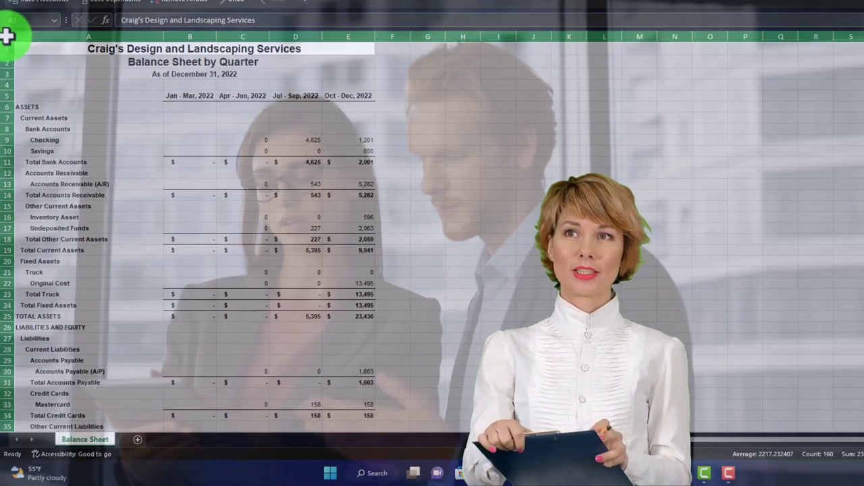
Step: Copy the entire Balance Sheet by Quarter worksheet and add a new sheet to the Reports 12.31.22 workbook
right_click(81, 89)
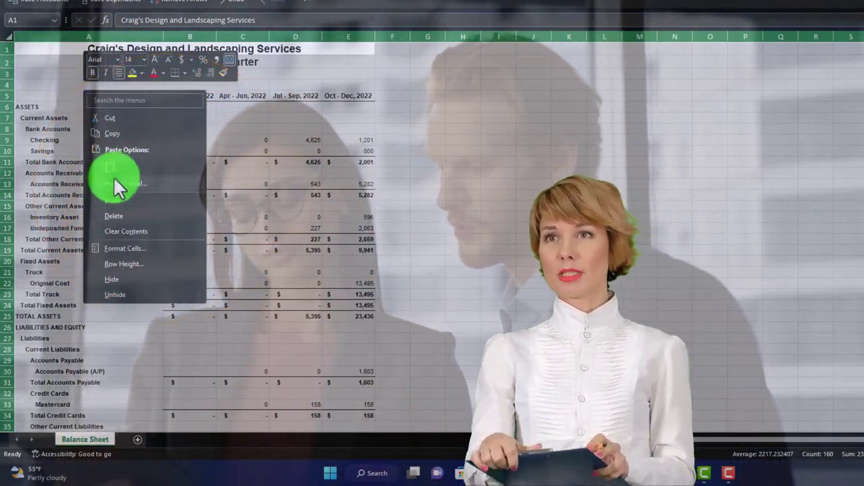
click(112, 133)
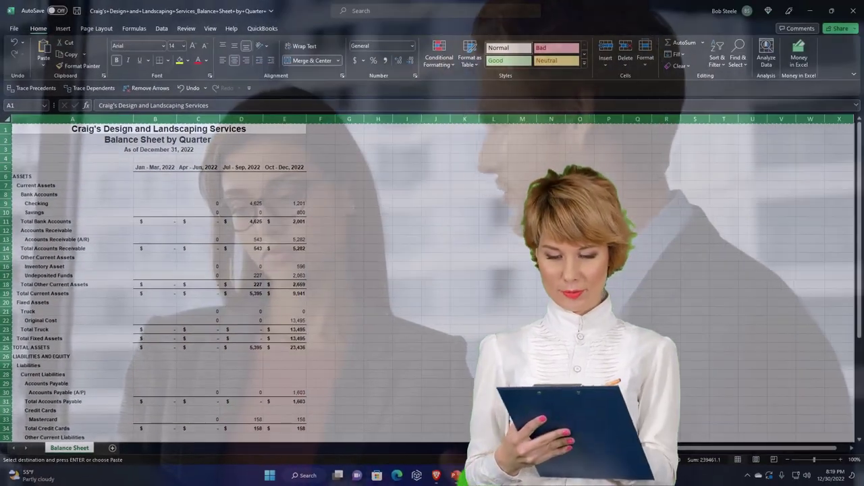
mouse_move(476, 476)
click(450, 440)
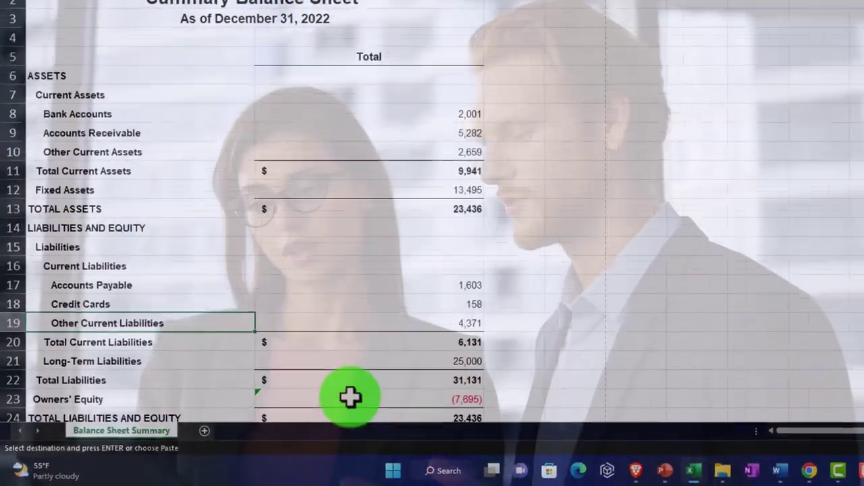
click(204, 430)
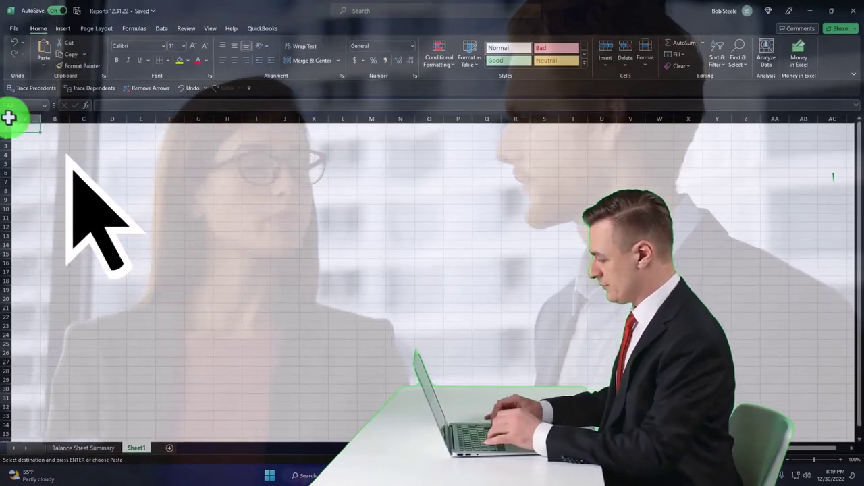
Step: Paste the copied quarterly balance sheet into the new sheet starting at cell A1
click(8, 117)
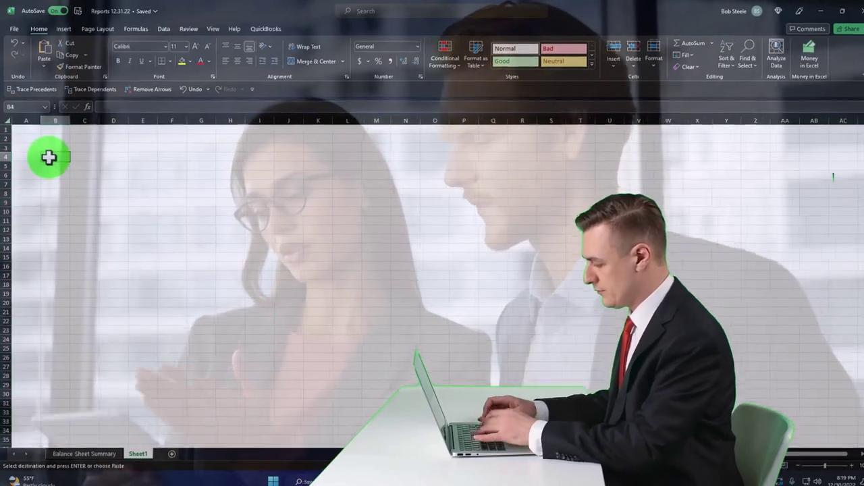
click(47, 154)
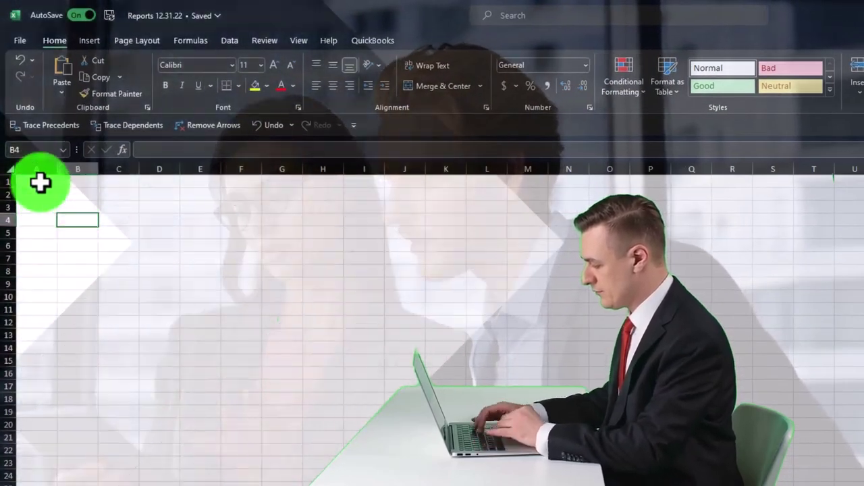
click(35, 170)
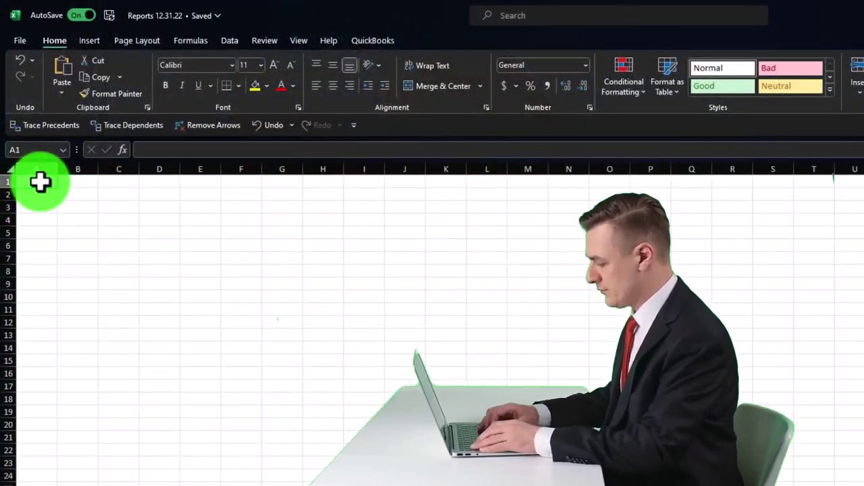
key(ctrl+v)
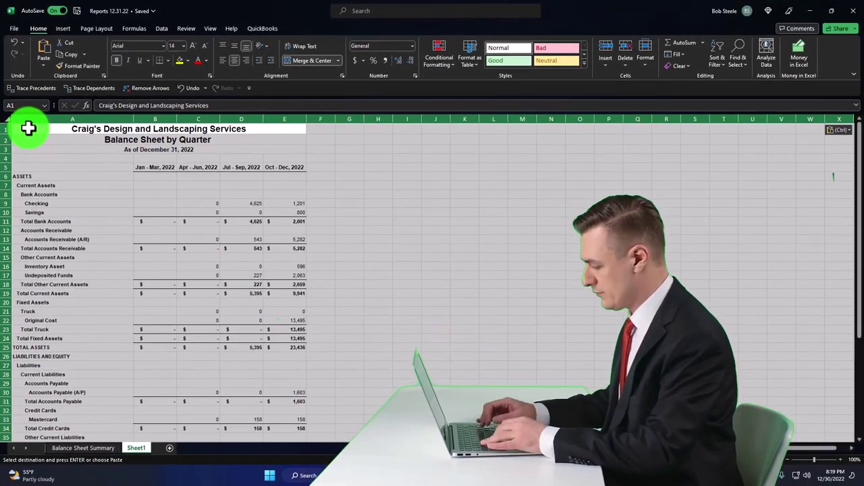
Step: Rename the new sheet BS QT and preview the quarterly balance sheet in Page Layout view
click(407, 231)
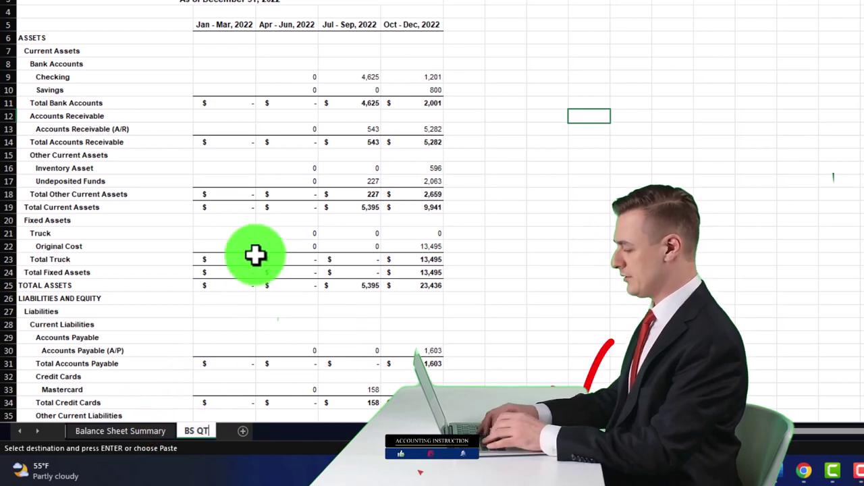
scroll(752, 290, up, 4)
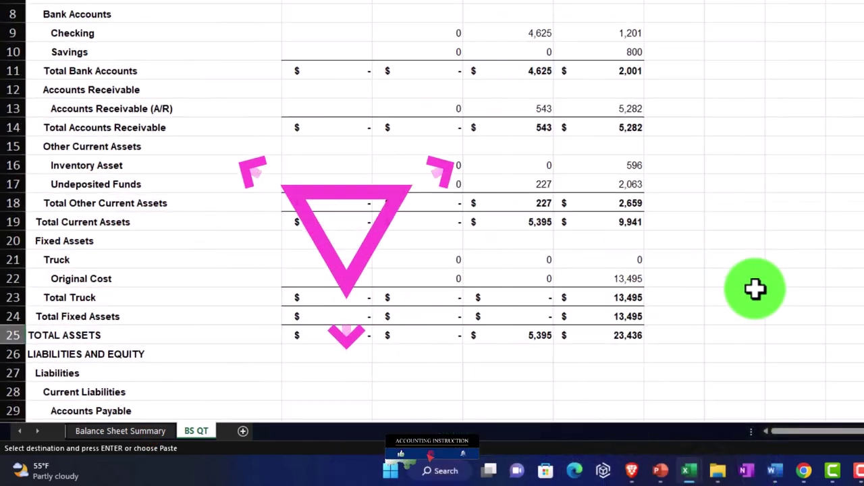
scroll(463, 256, up, 3)
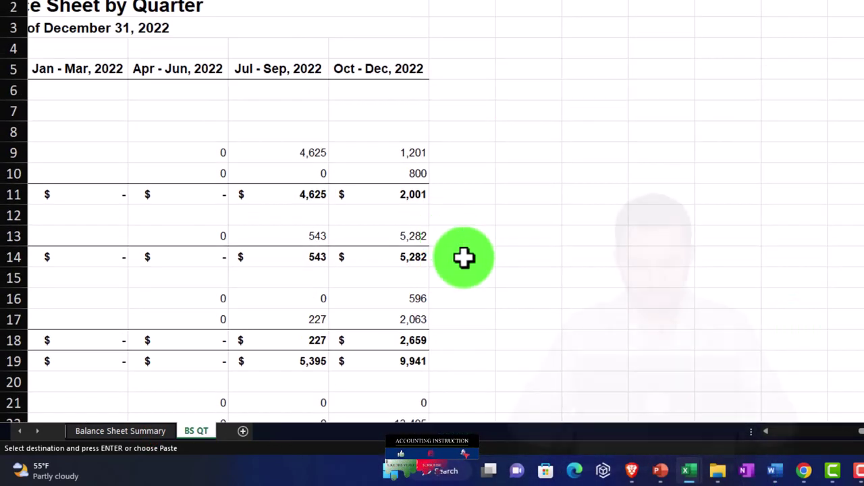
scroll(855, 415, left, 5)
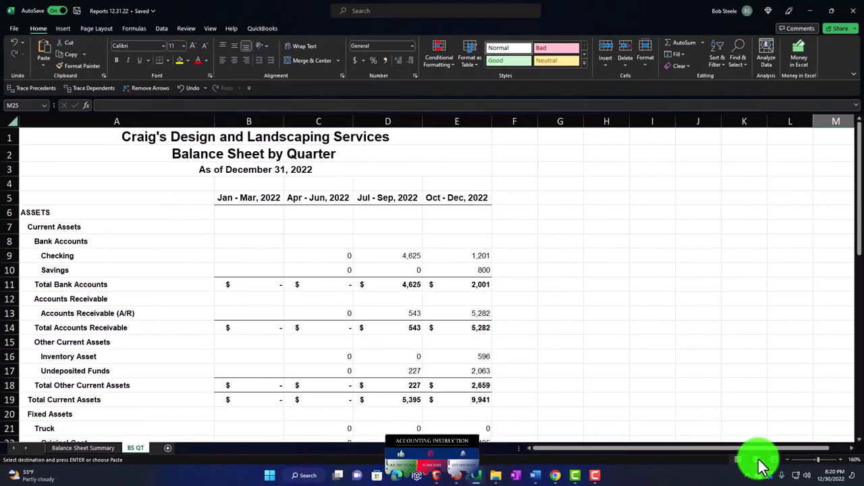
click(816, 457)
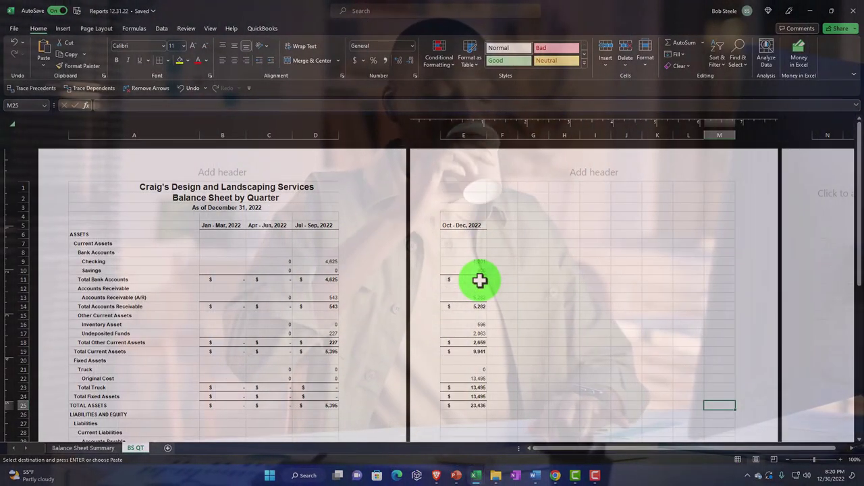
Step: Switch to QuickBooks Online, open the print preview of the Balance Sheet by Quarter report and turn on Smart page breaks
mouse_move(555, 473)
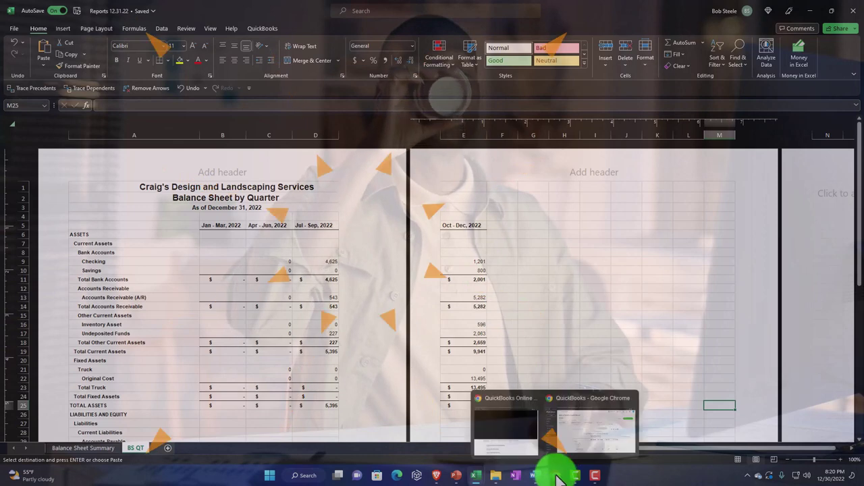
click(578, 435)
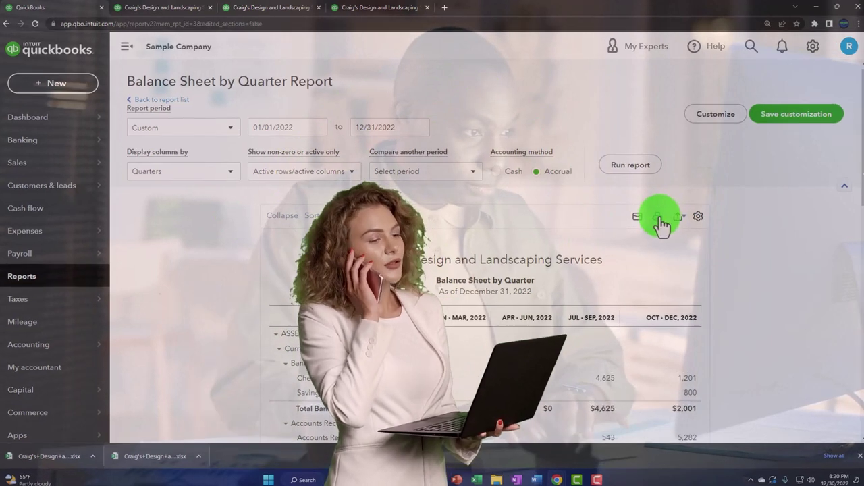
click(659, 217)
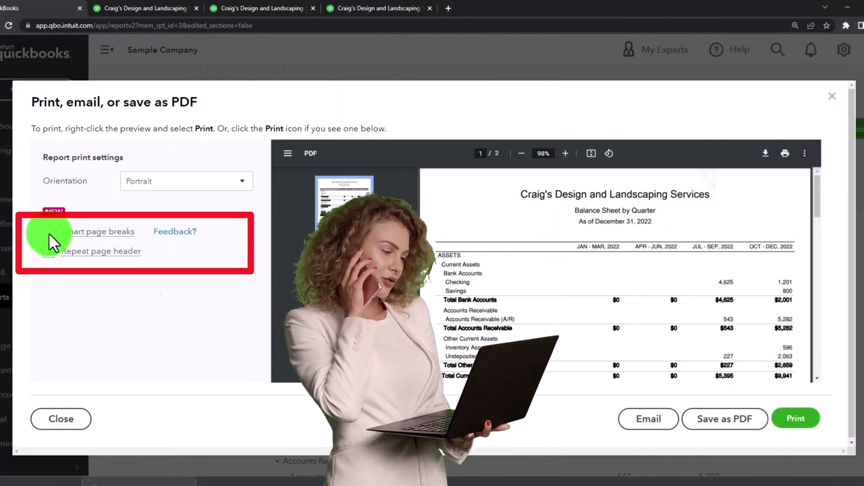
click(49, 232)
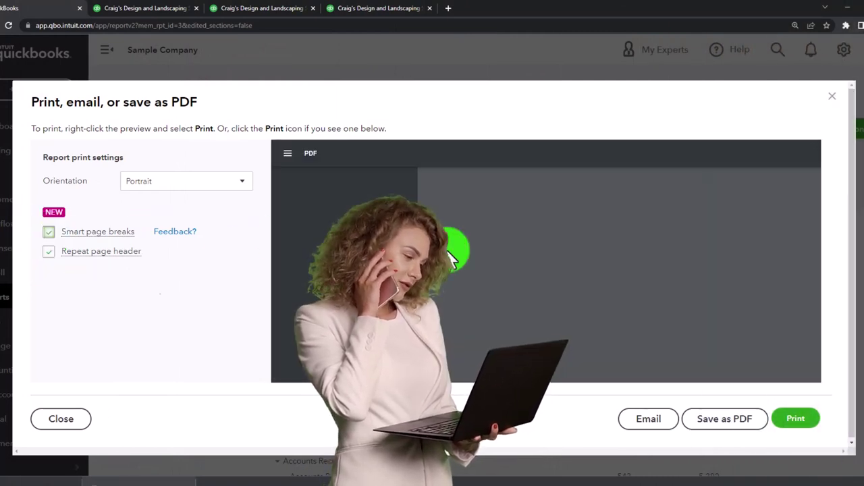
Step: Review the Portrait and Landscape orientation options and close the print preview without printing
scroll(592, 255, down, 3)
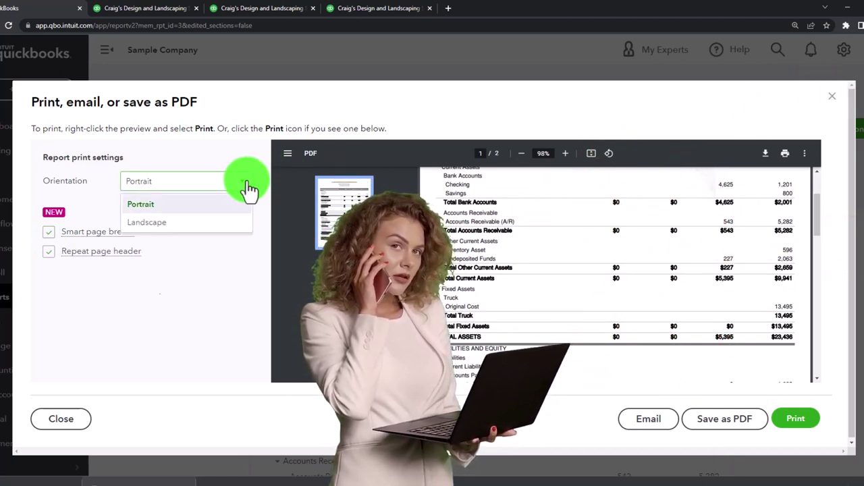
click(156, 222)
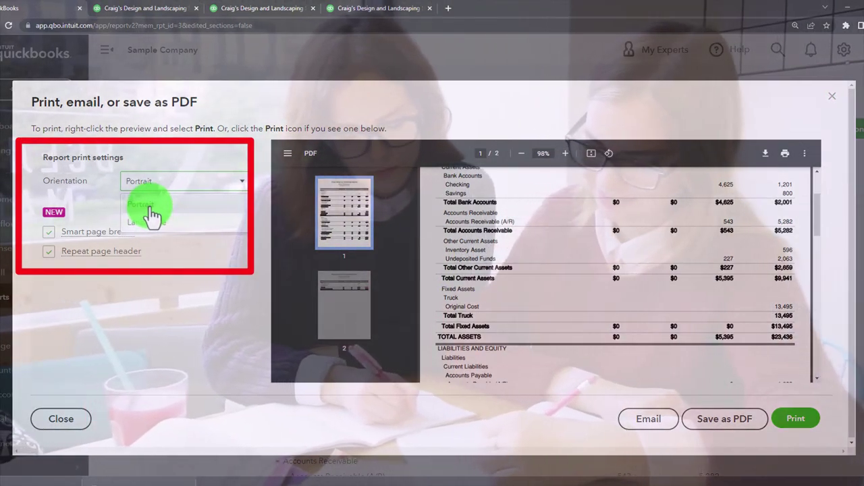
click(832, 97)
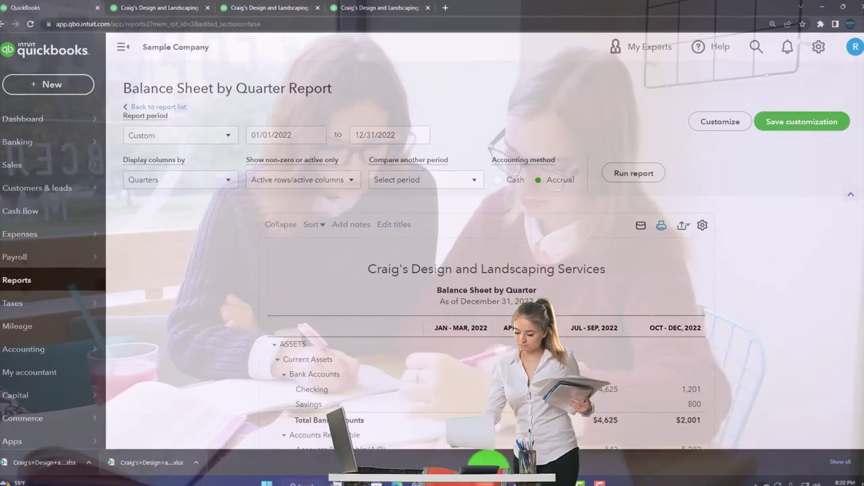
Step: Switch to the Reports 12.31.22 workbook in Excel and return the BS QT sheet to Normal view
mouse_move(435, 476)
click(503, 446)
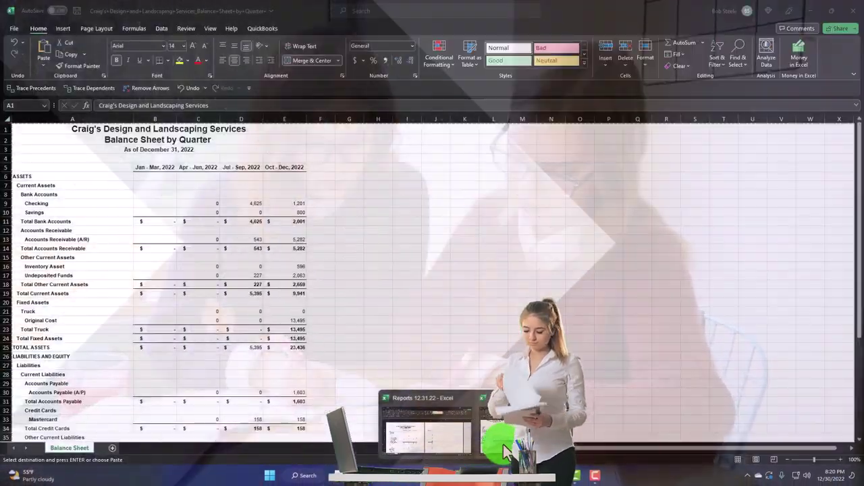
click(433, 435)
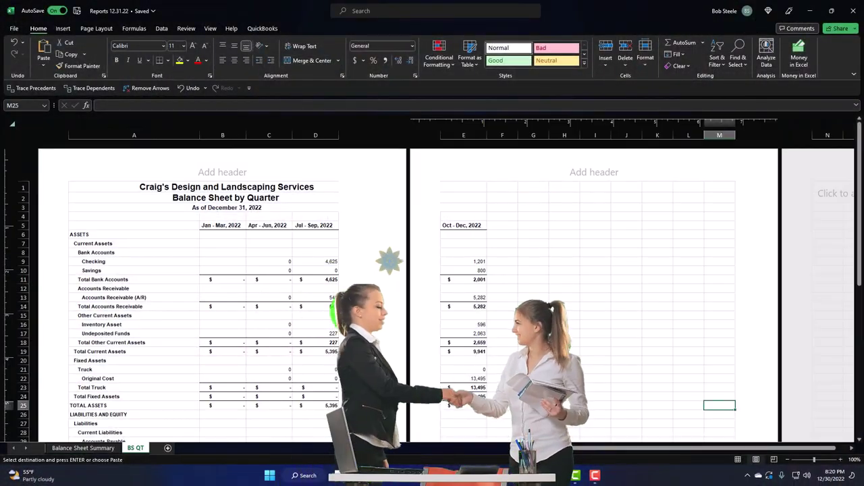
click(739, 461)
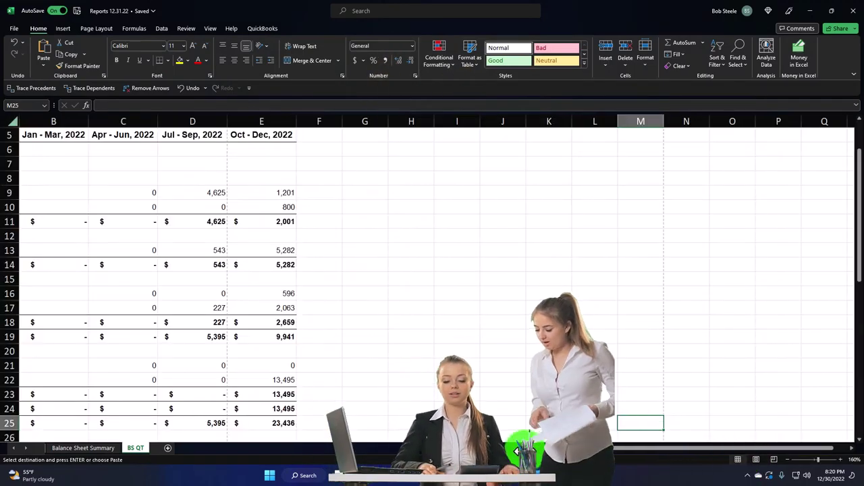
Step: Review the Portrait and Landscape page orientation choices for the BS QT sheet and examine the page-break lines around the report
scroll(612, 457, left, 1)
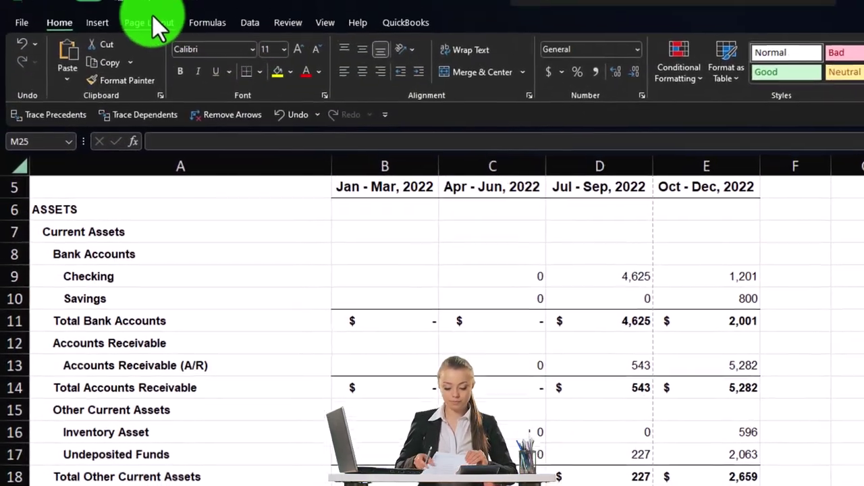
click(152, 23)
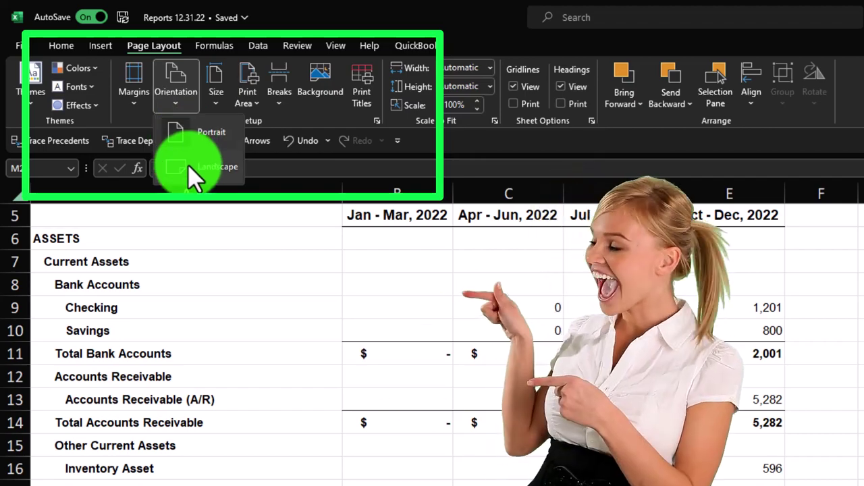
click(188, 164)
scroll(299, 328, down, 12)
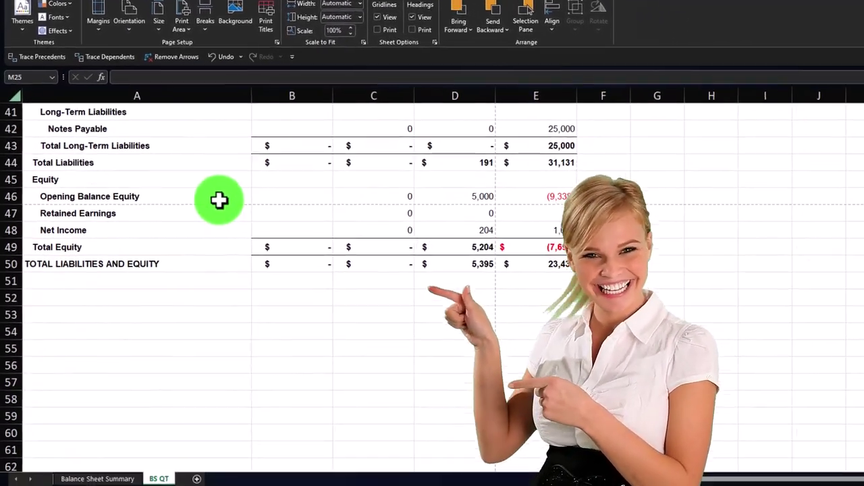
scroll(213, 192, up, 7)
scroll(212, 192, up, 2)
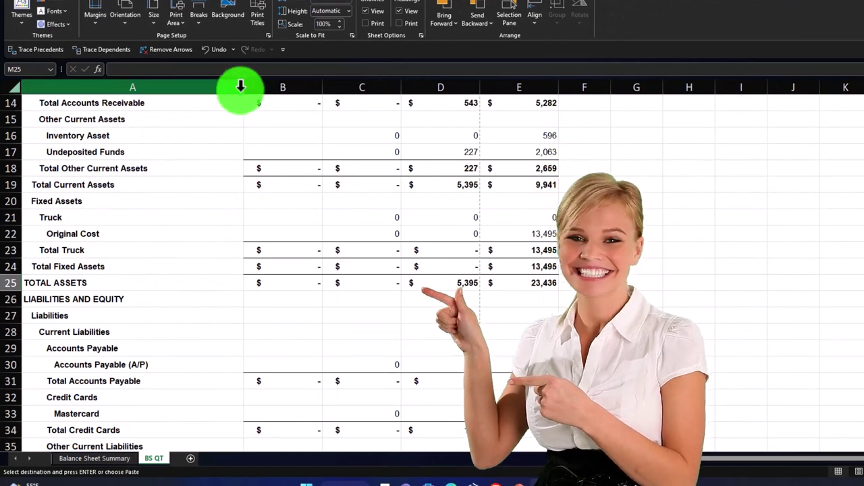
Step: Narrow column A on the BS QT sheet until all four quarter columns fit within the page width, and check the page breaks
drag(221, 89, 202, 89)
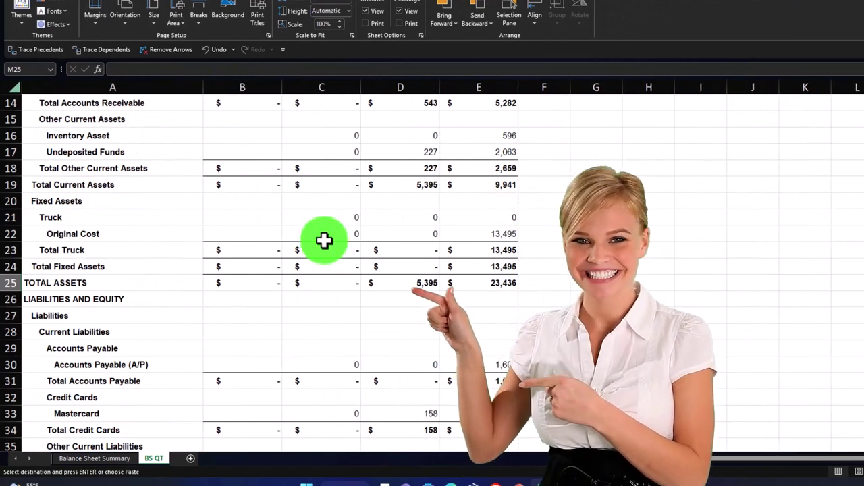
scroll(270, 256, down, 9)
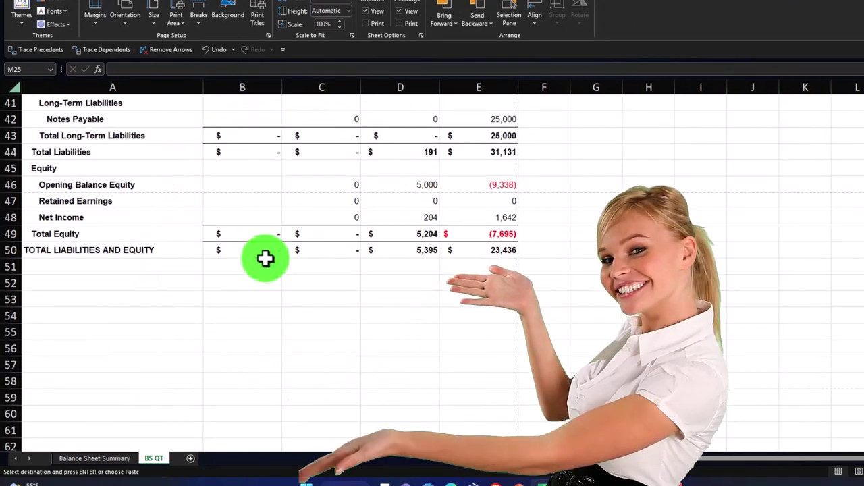
scroll(266, 258, up, 13)
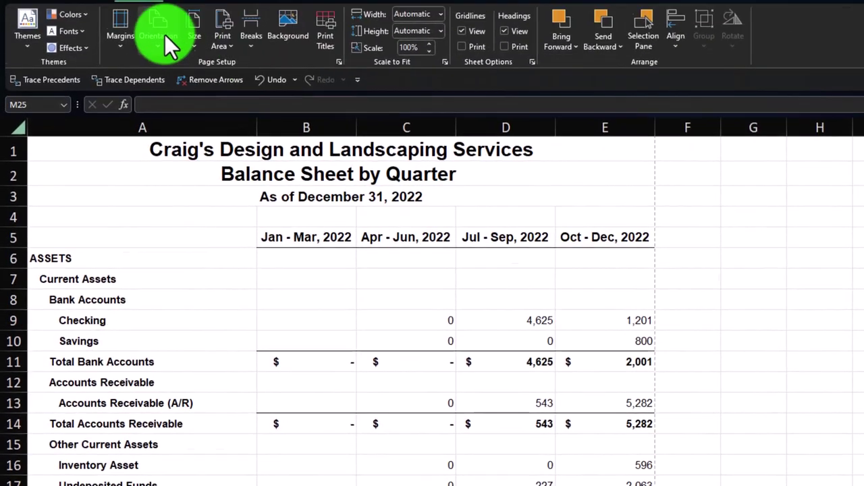
Step: Review the page orientation choices for the BS QT sheet again and close them without switching to Landscape
click(165, 75)
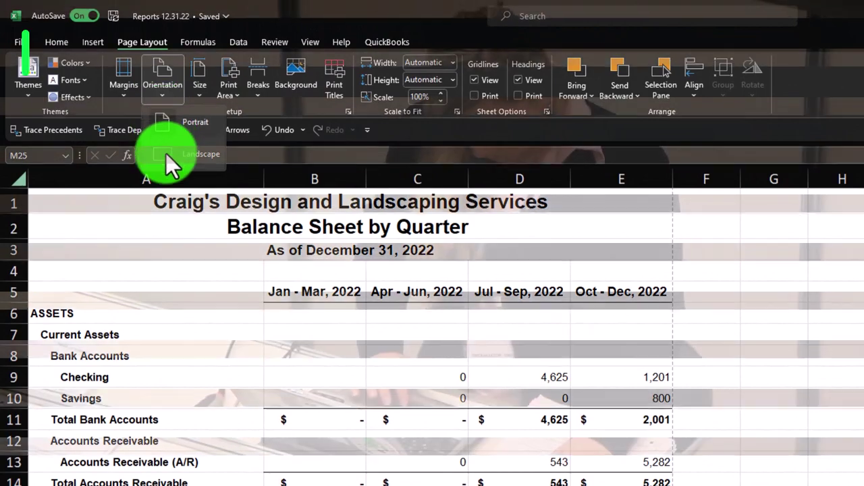
click(177, 149)
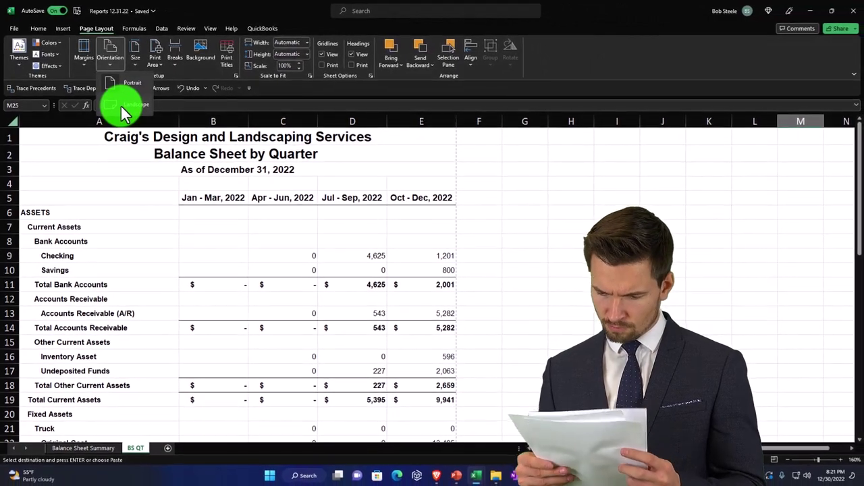
click(121, 106)
click(154, 225)
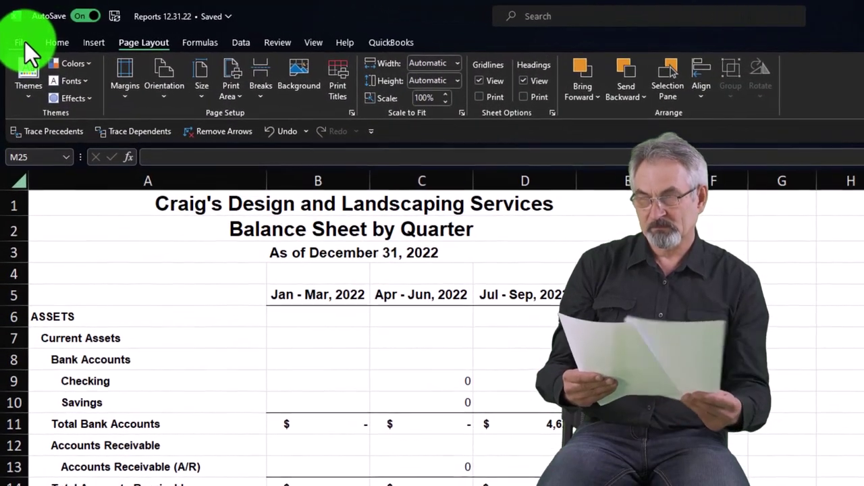
Step: Open the print preview with Print Entire Workbook selected and examine the pages of the Balance Sheet by Quarter
click(25, 42)
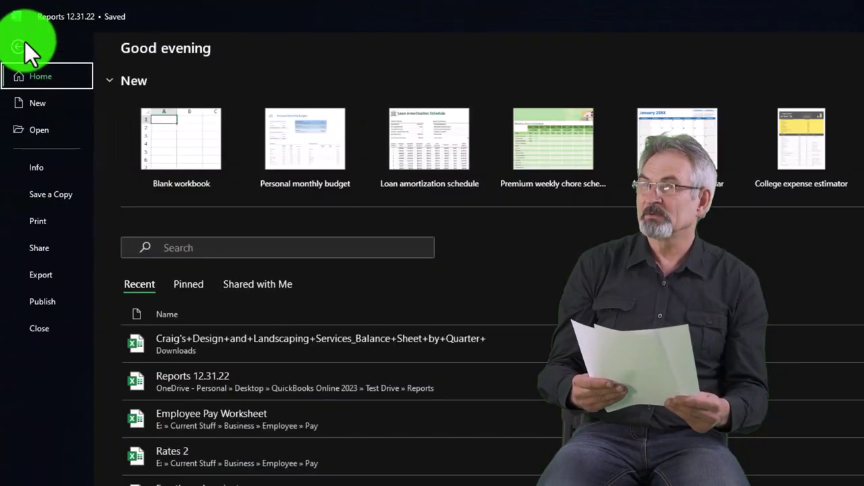
click(41, 227)
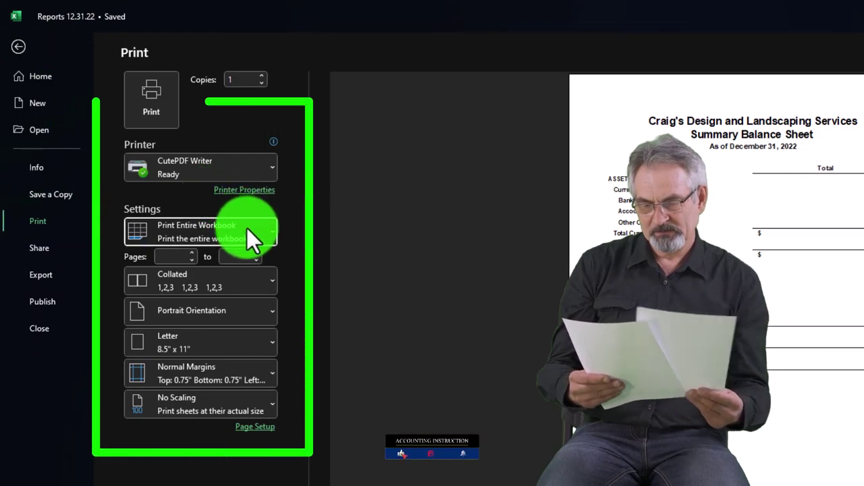
click(247, 228)
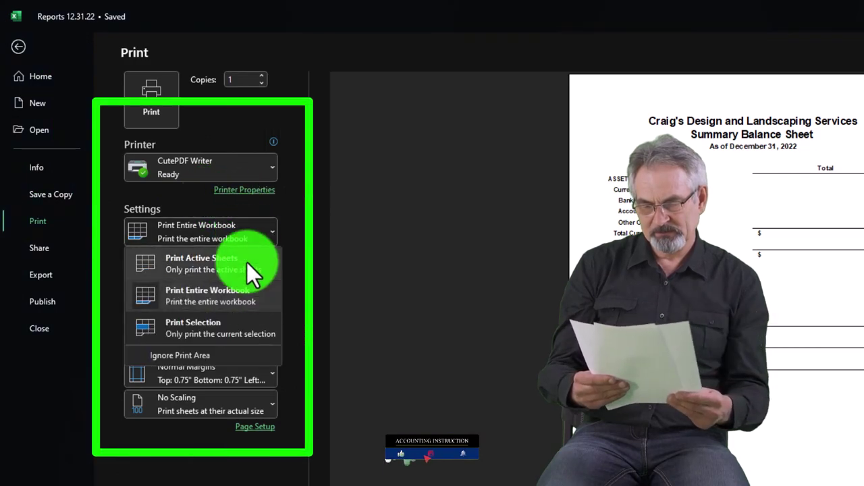
click(243, 295)
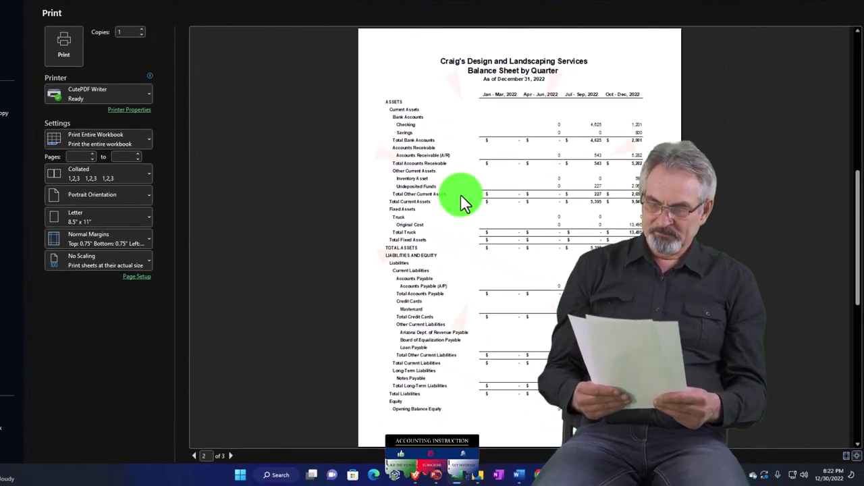
scroll(460, 194, down, 2)
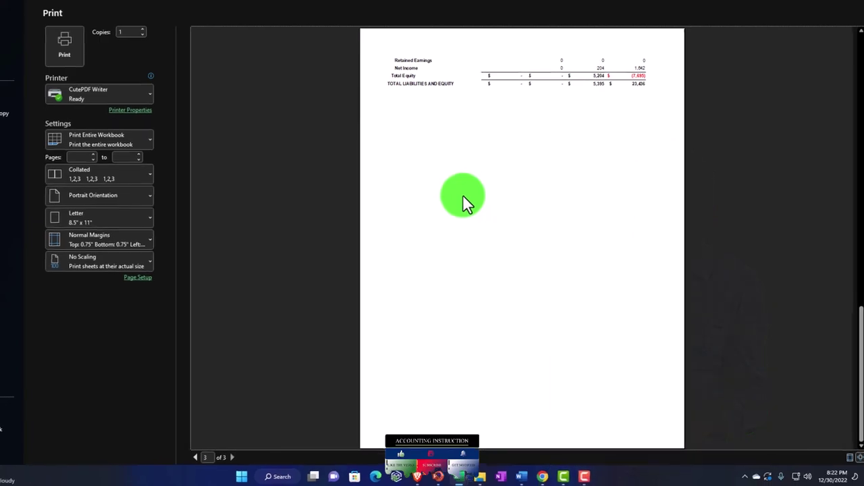
scroll(460, 193, up, 2)
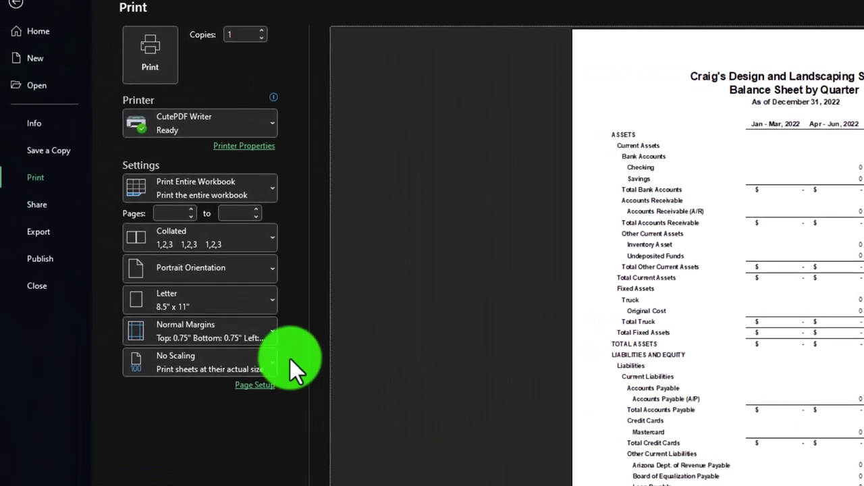
Step: Review the print scaling options, leave the print preview without printing and cancel the pending copy
click(277, 370)
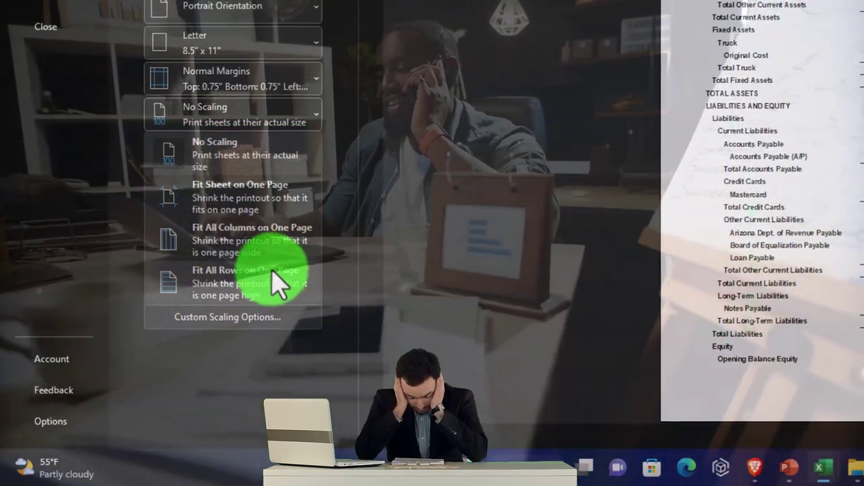
key(Escape)
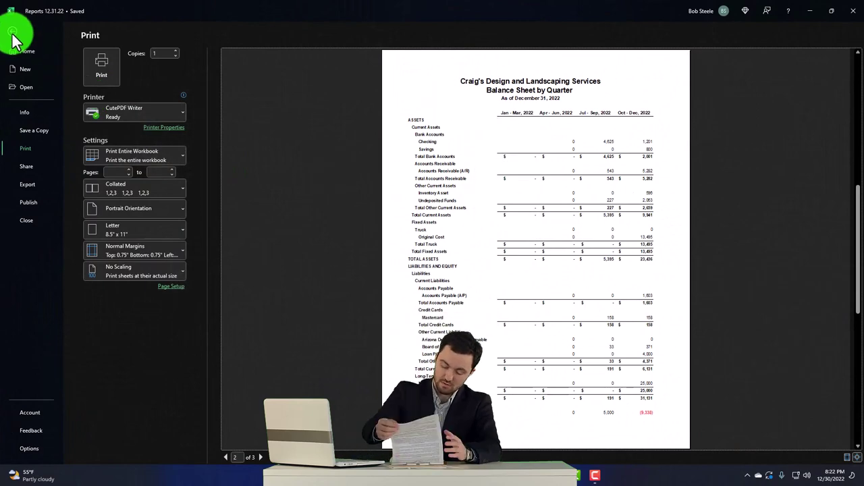
click(13, 34)
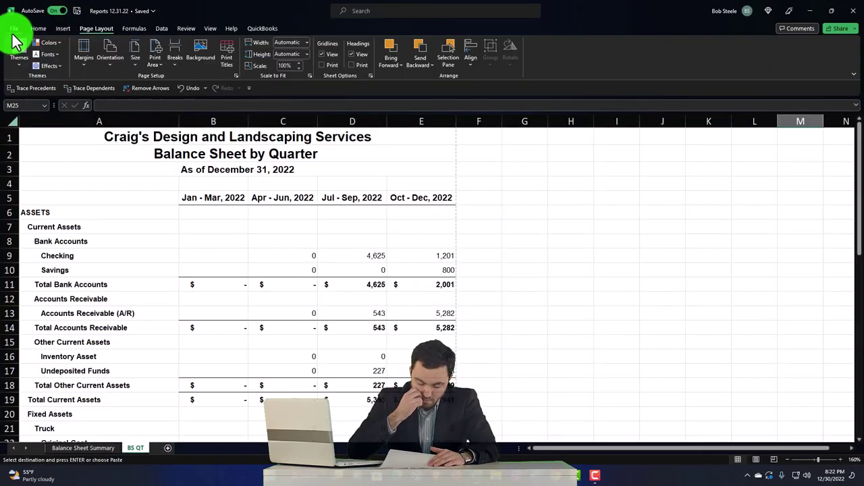
key(Escape)
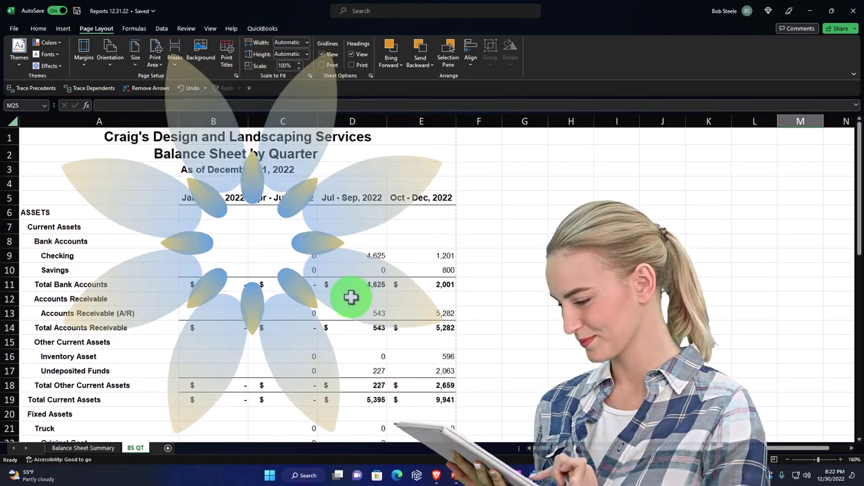
click(350, 297)
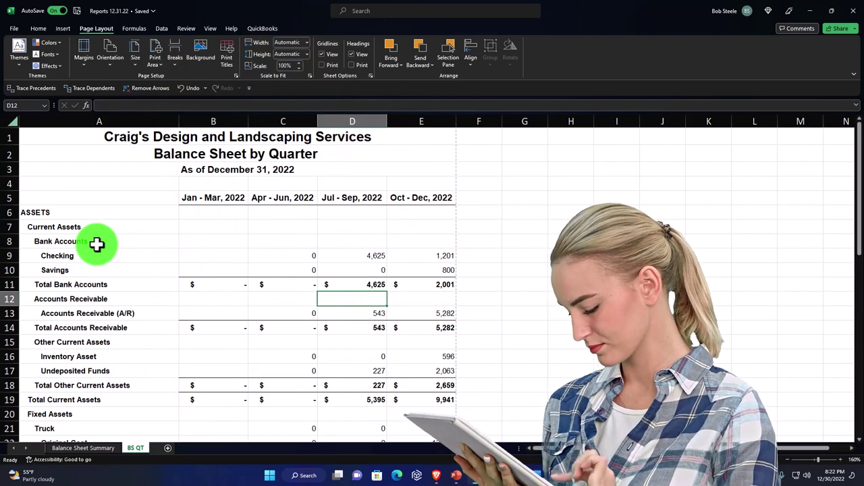
scroll(96, 244, down, 1)
scroll(97, 244, down, 1)
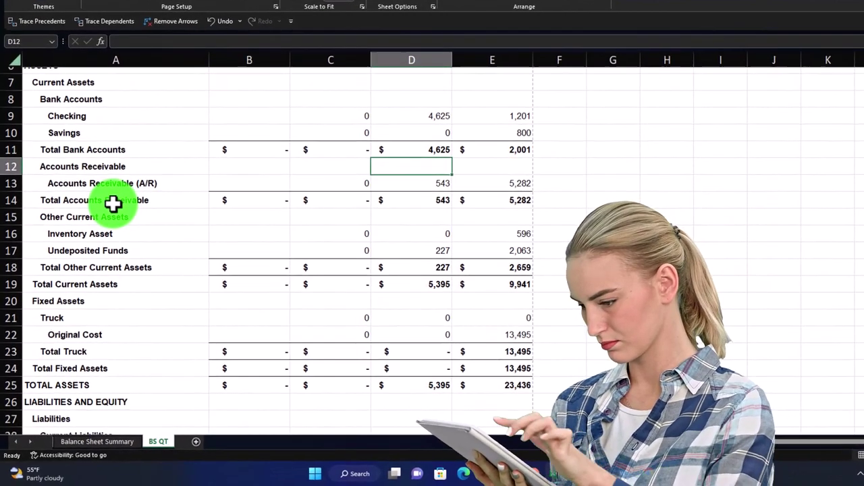
scroll(113, 203, up, 2)
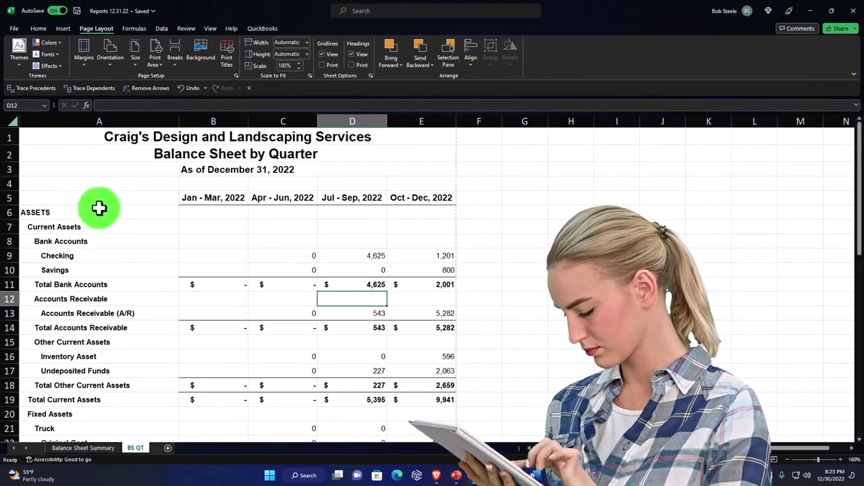
Step: Format the three title rows of the BS QT sheet, A1 to E3, with black fill and white font
click(39, 30)
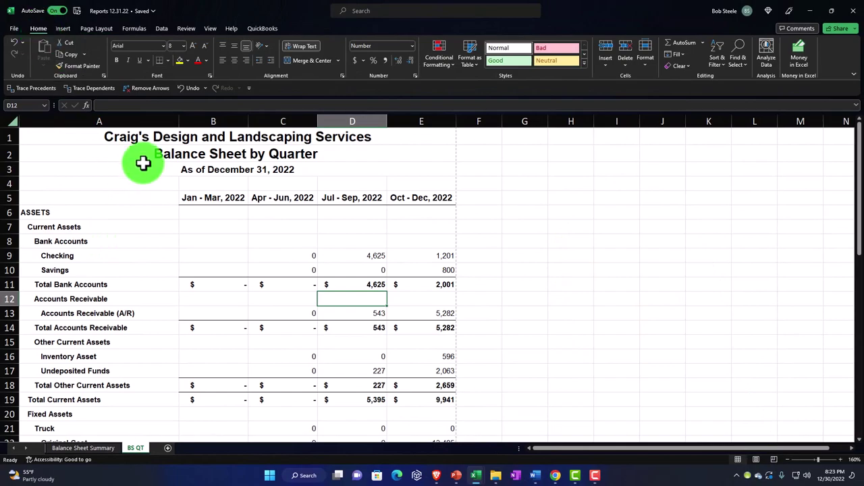
click(134, 137)
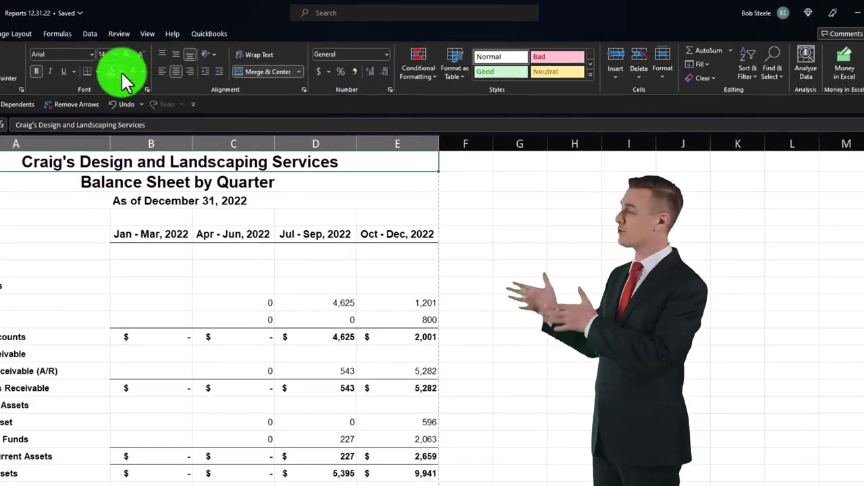
click(95, 68)
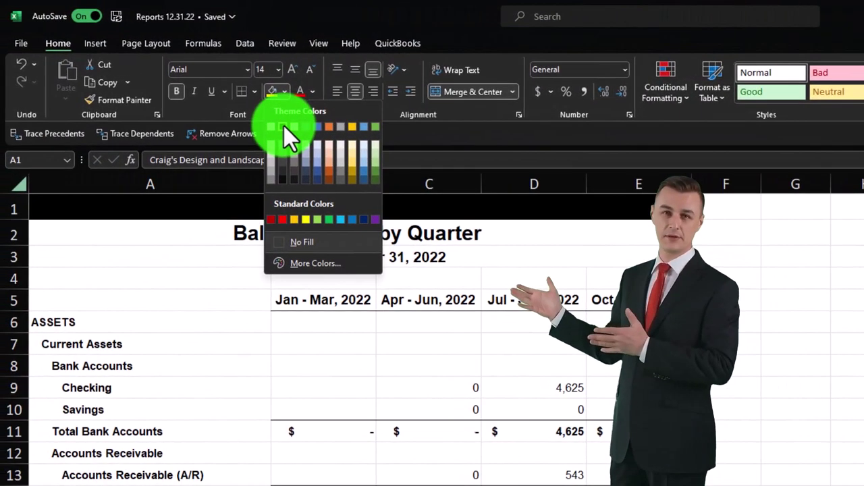
click(284, 125)
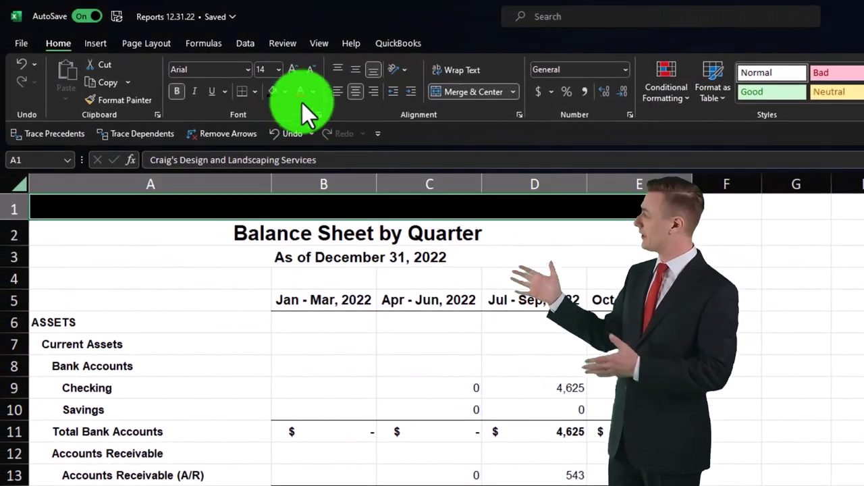
click(312, 94)
click(298, 148)
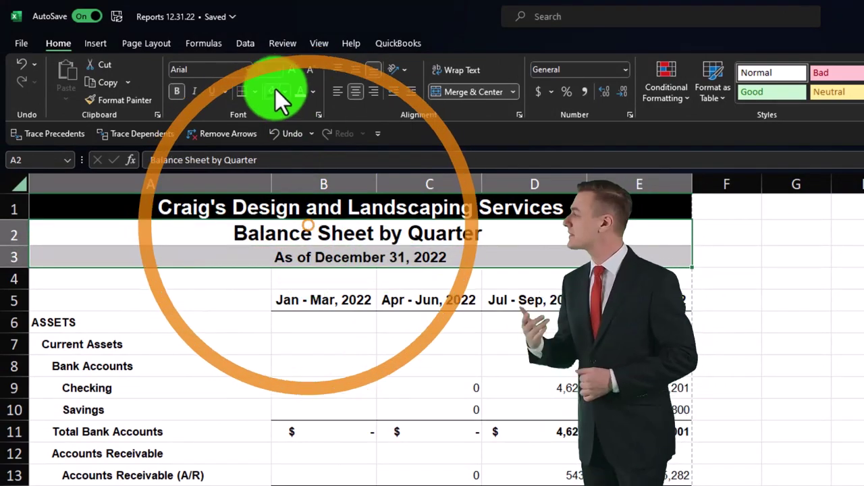
click(330, 338)
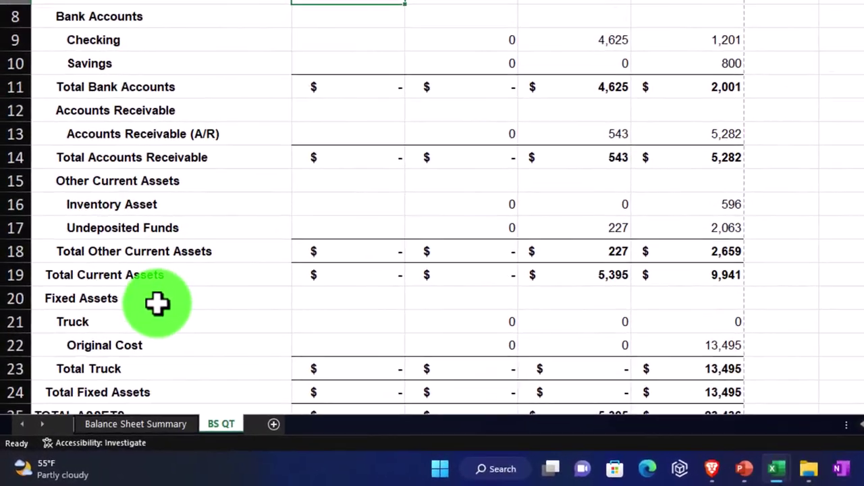
click(157, 304)
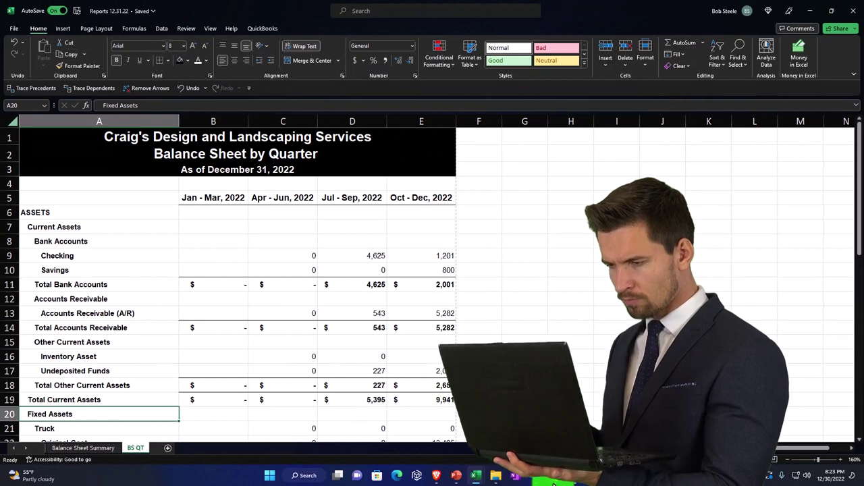
Step: Switch to QuickBooks Online, open the custom report 3 Comparative Balance Sheet Current Month & Prior Month and export it to Excel
key(alt+Tab)
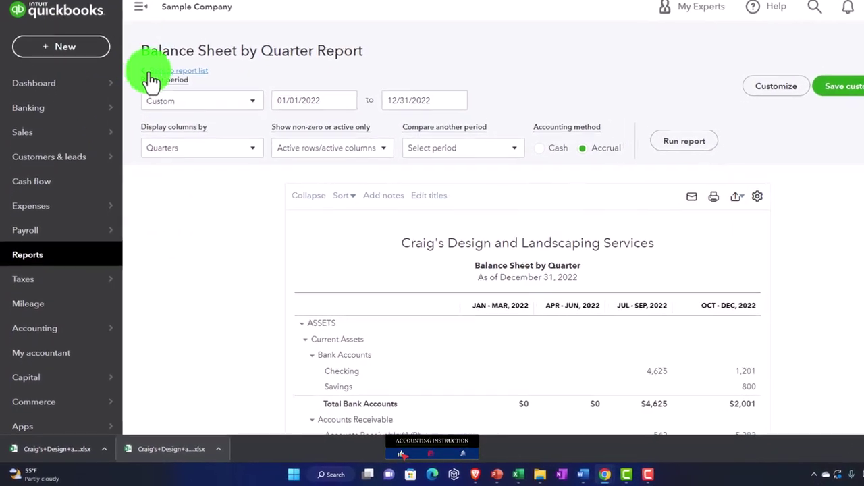
click(37, 242)
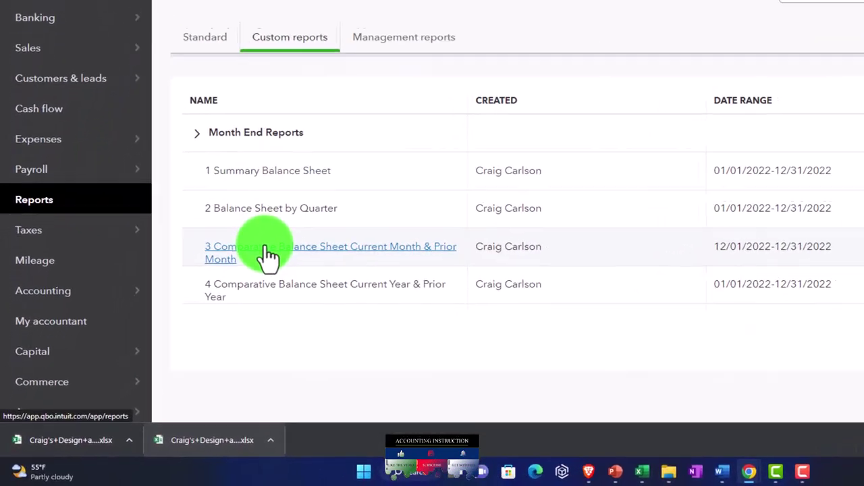
click(268, 255)
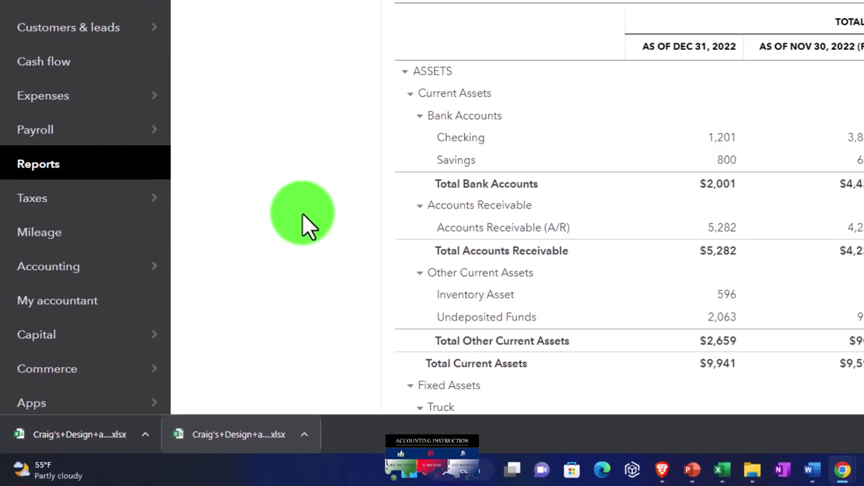
click(775, 27)
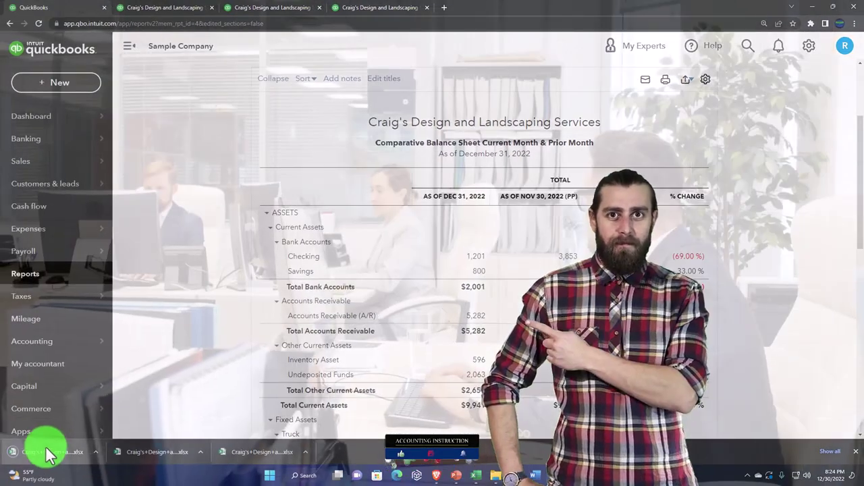
Step: Open the exported Comparative Balance Sheet Current Month & Prior Month workbook, enable editing and copy the entire sheet
click(48, 452)
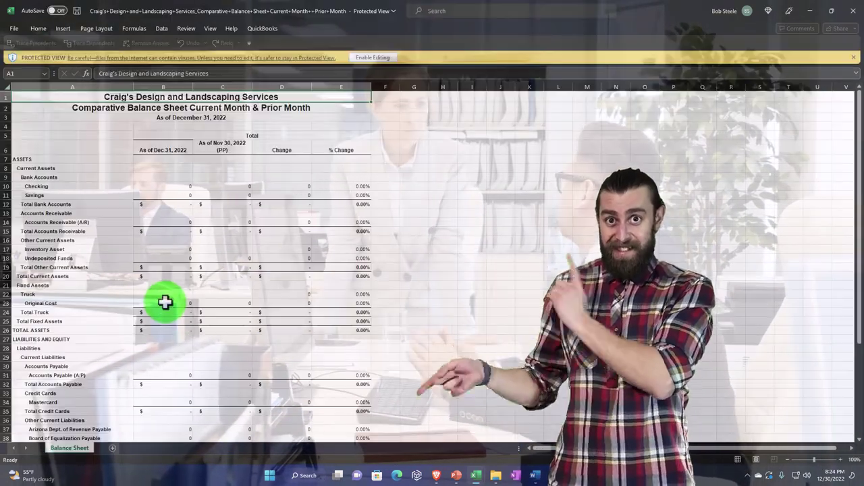
click(362, 57)
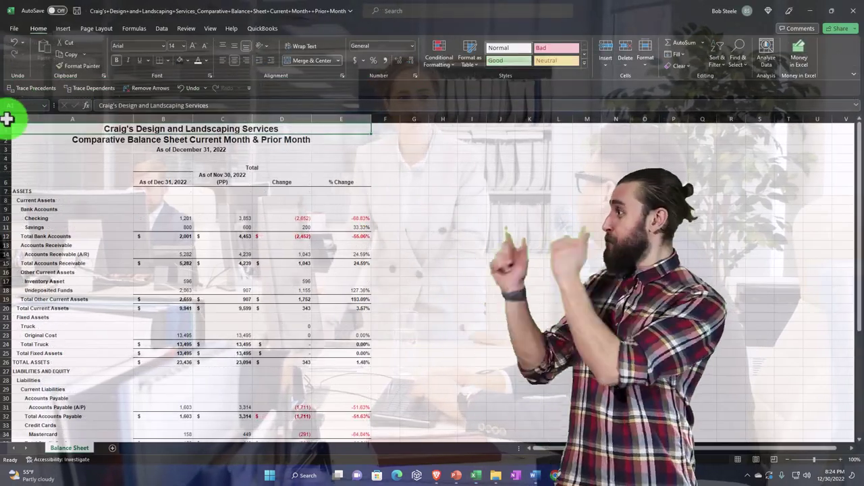
click(7, 119)
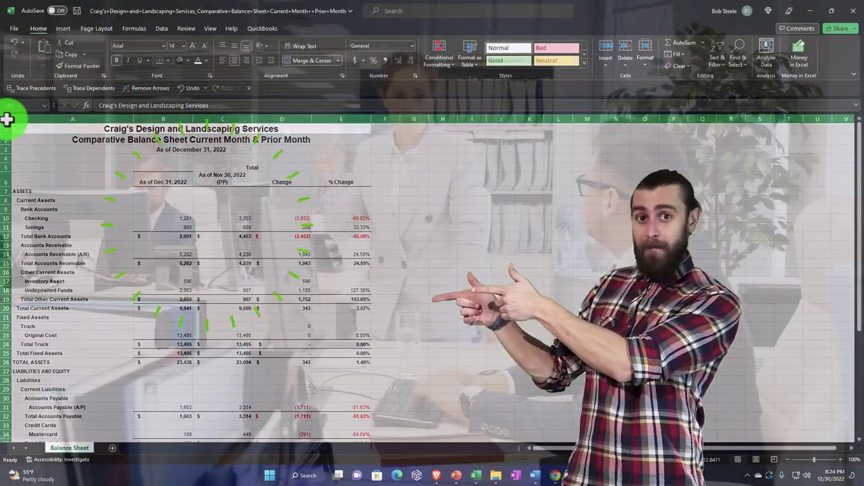
right_click(62, 148)
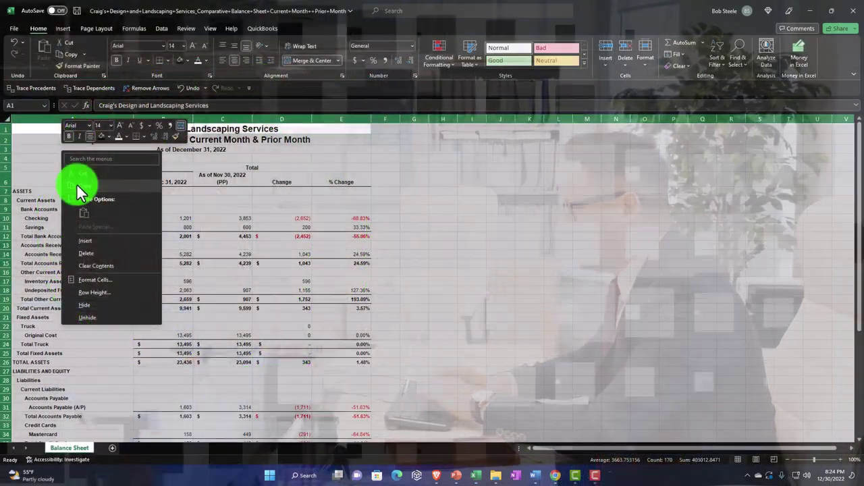
click(77, 187)
mouse_move(477, 477)
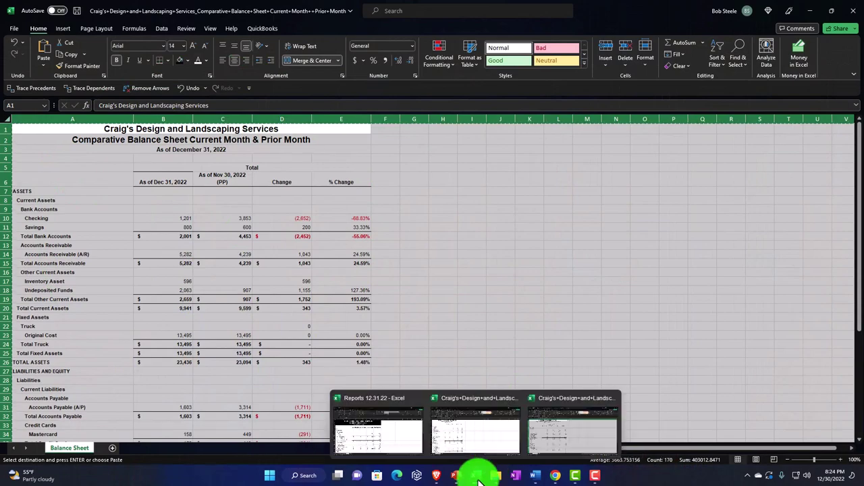
Step: Switch to the Reports 12.31.22 workbook, add a new sheet after BS QT and paste the copied comparative balance sheet over the whole sheet
click(401, 429)
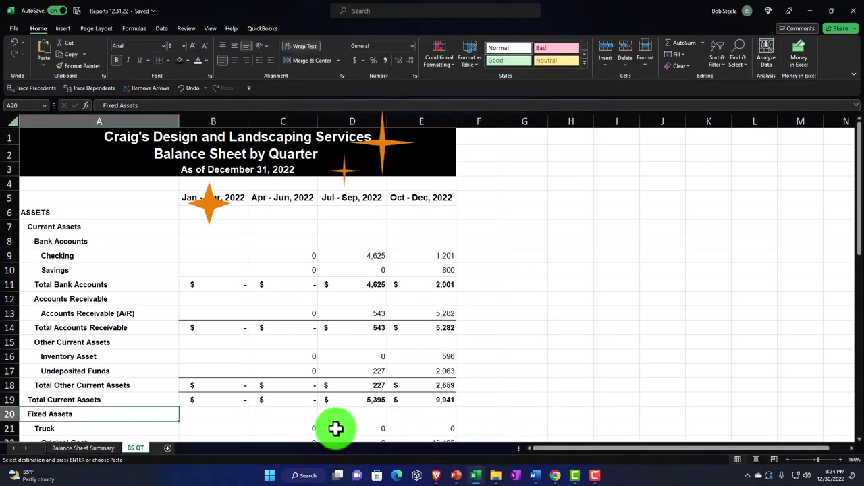
click(168, 450)
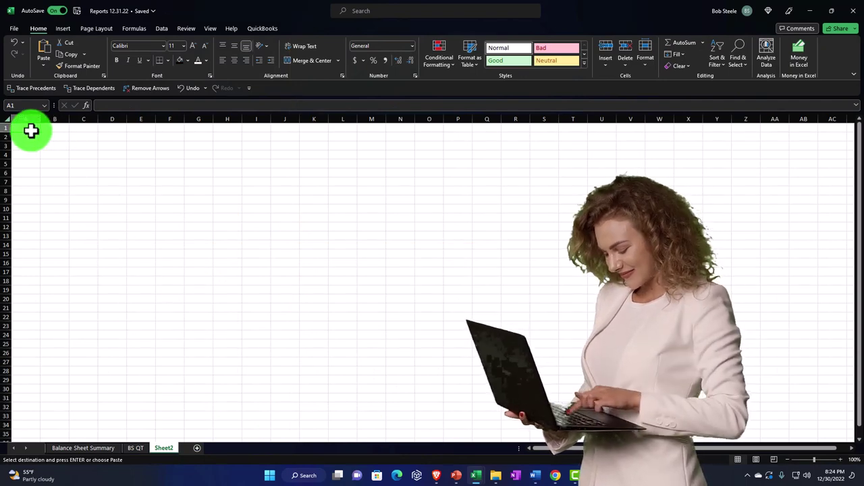
click(7, 118)
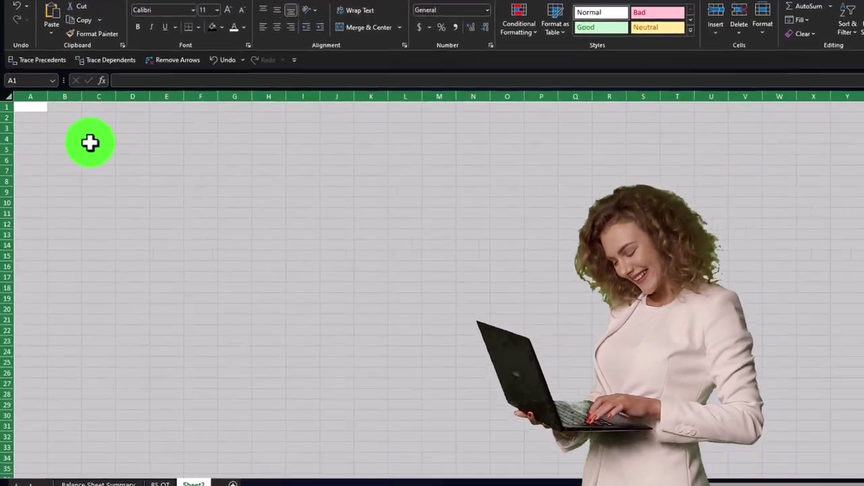
right_click(76, 158)
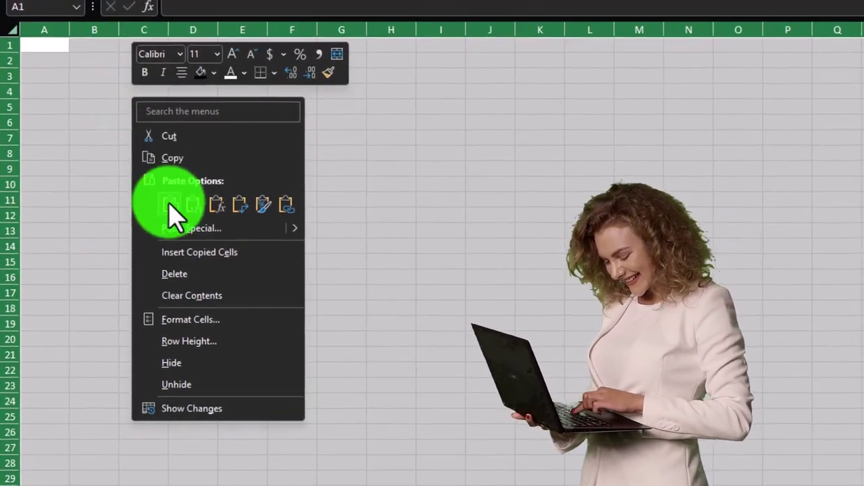
click(169, 204)
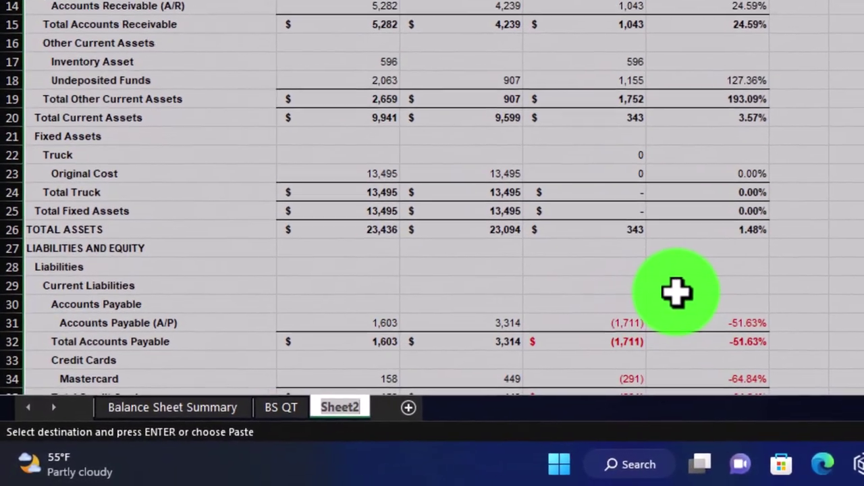
Step: Rename the new sheet Comp BS and switch briefly to page layout view and back so its page breaks show
text(p BS)
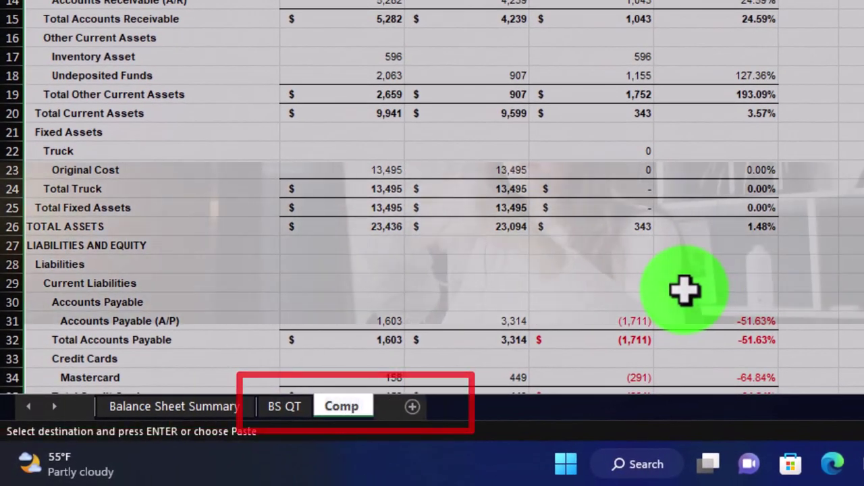
click(686, 291)
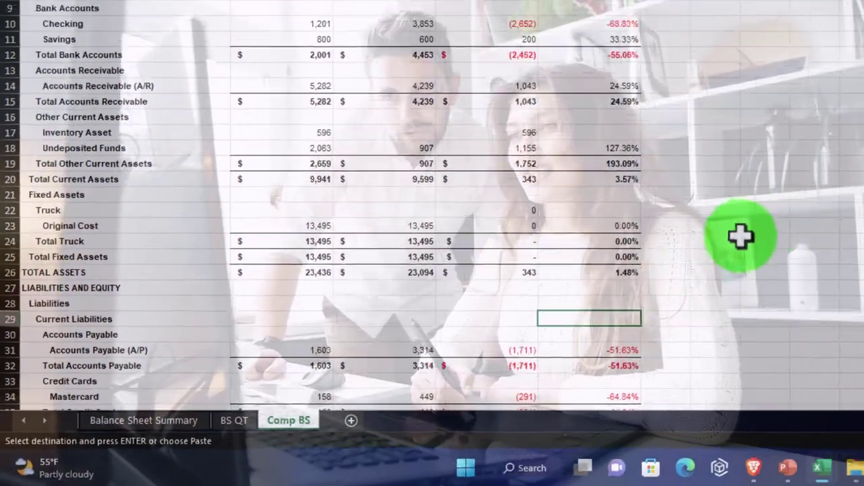
scroll(740, 235, up, 3)
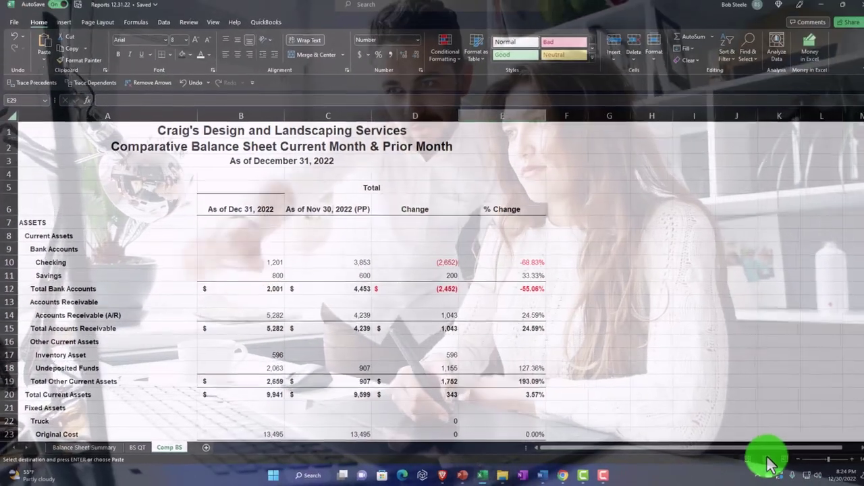
click(859, 457)
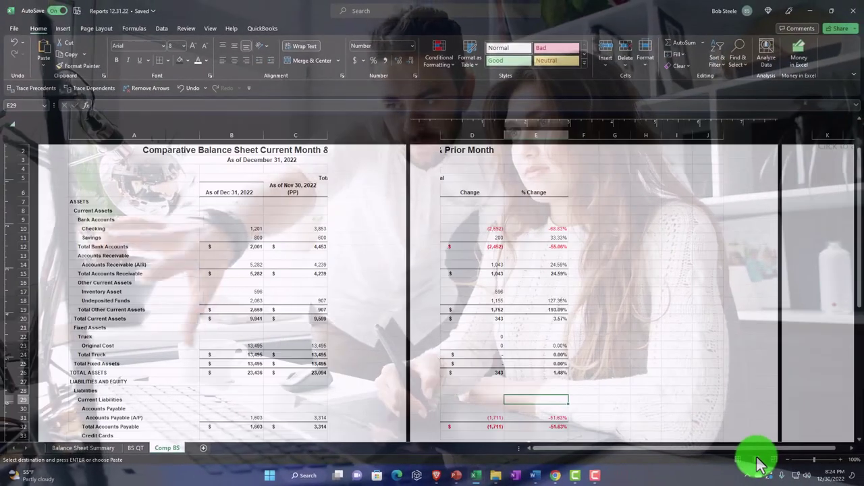
click(741, 461)
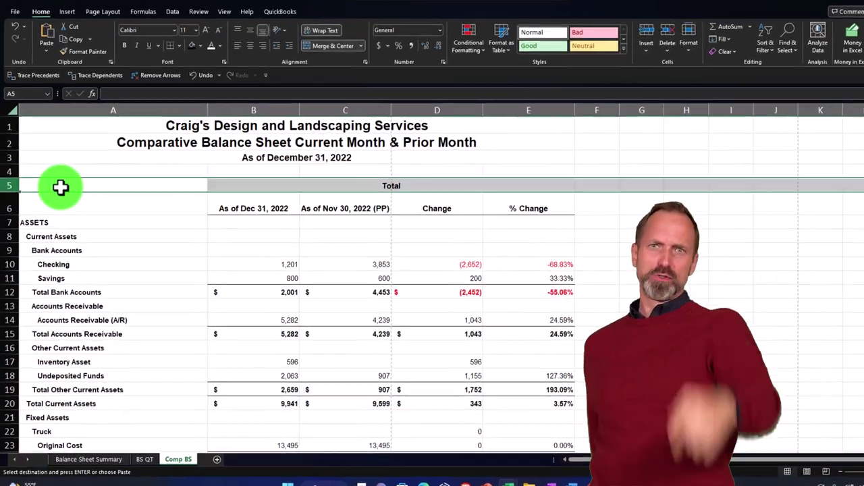
Step: Delete row 5, which holds the Total heading, from the Comp BS sheet
right_click(11, 194)
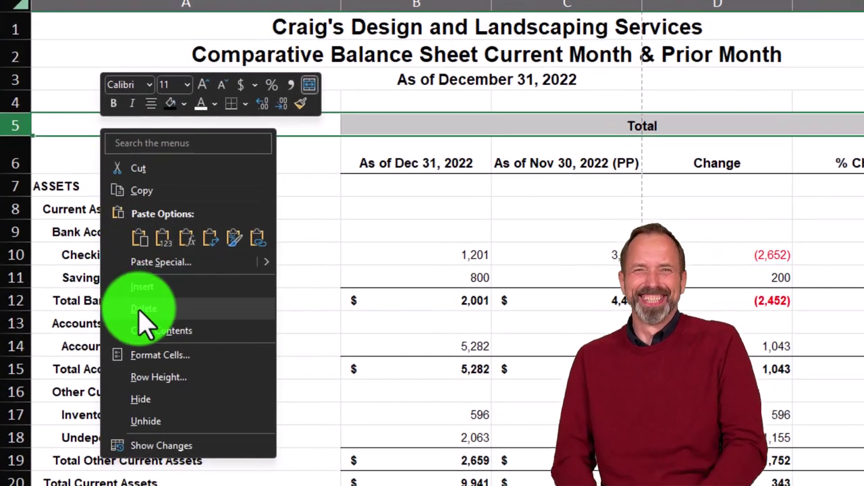
click(143, 310)
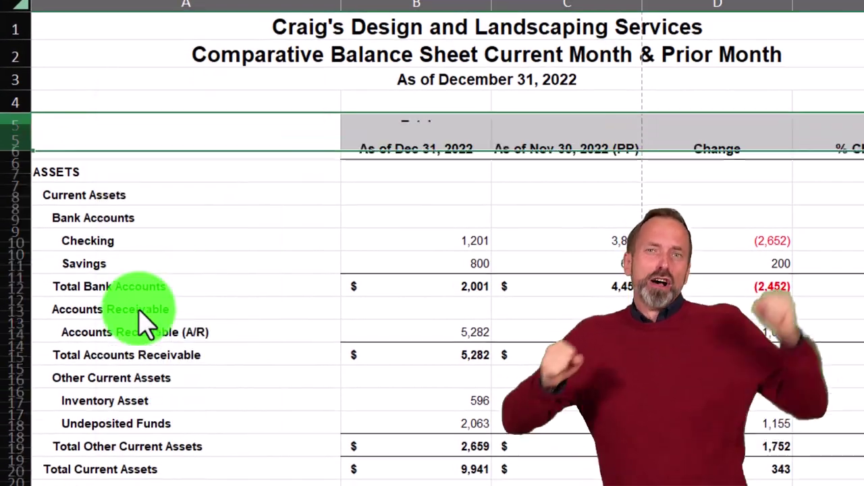
click(145, 324)
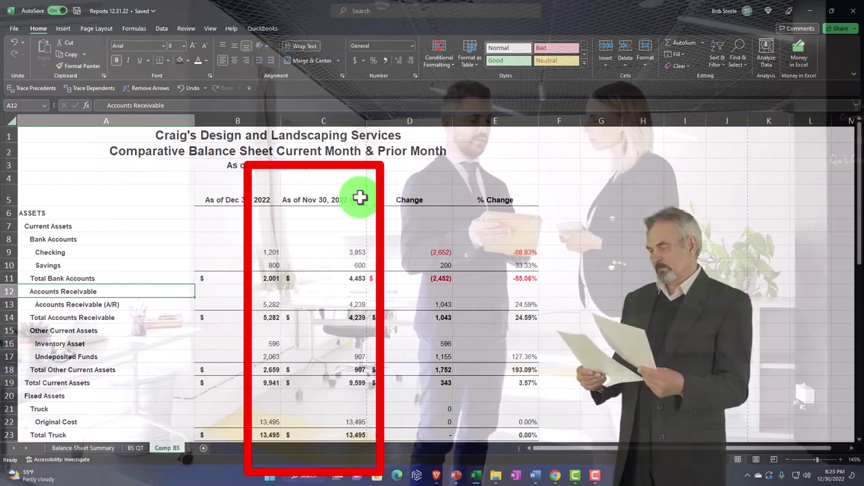
Step: Remove "(PP)" from the column C header so it reads As of Nov 30, 2022
click(360, 198)
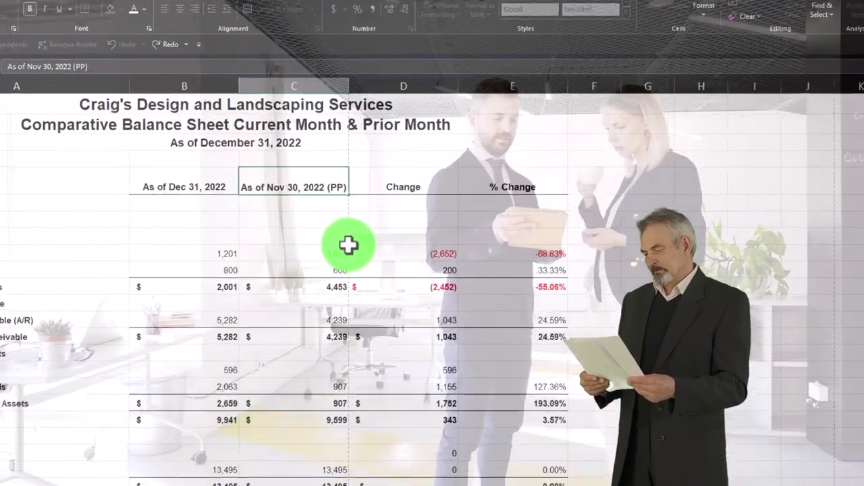
key(F2)
key(BackSpace)
key(BackSpace)
key(BackSpace)
key(BackSpace)
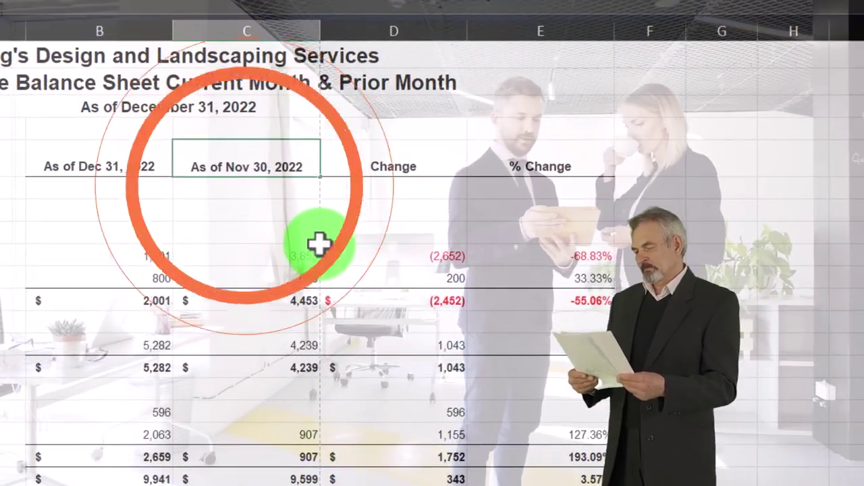
key(Return)
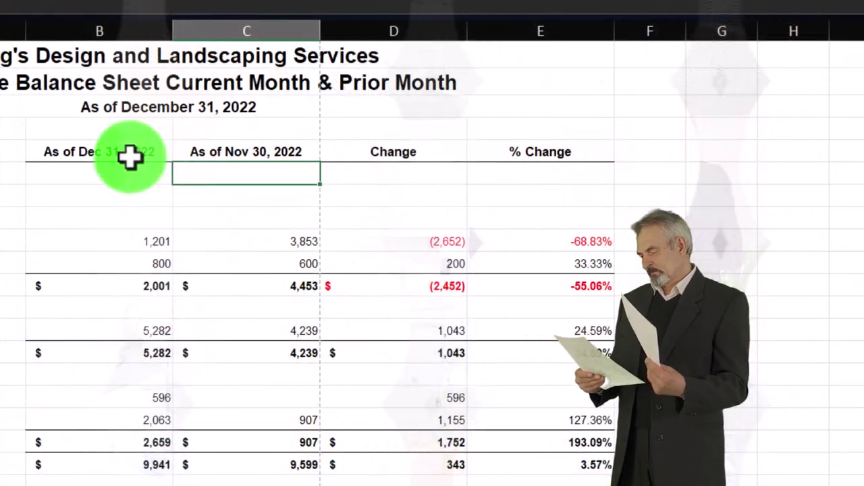
click(130, 155)
key(Right)
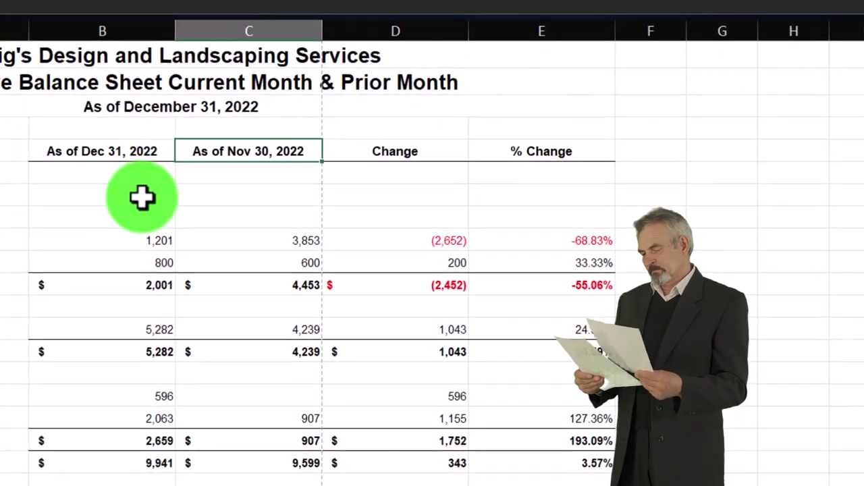
key(Left)
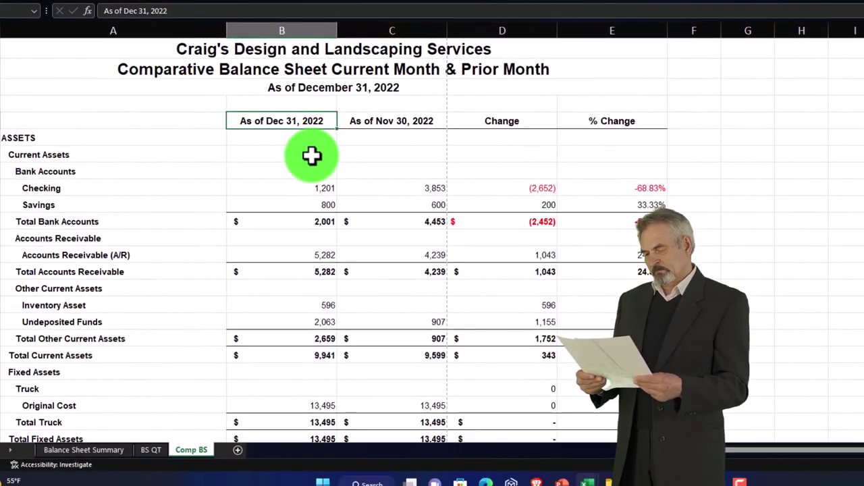
Step: Narrow column A and reduce columns B to E to one equal, smaller width
scroll(198, 188, down, 11)
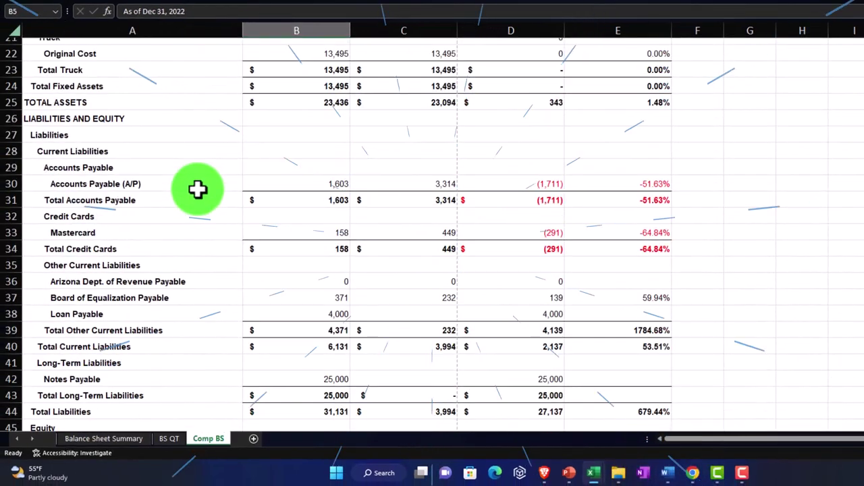
scroll(198, 186, up, 9)
scroll(197, 186, up, 2)
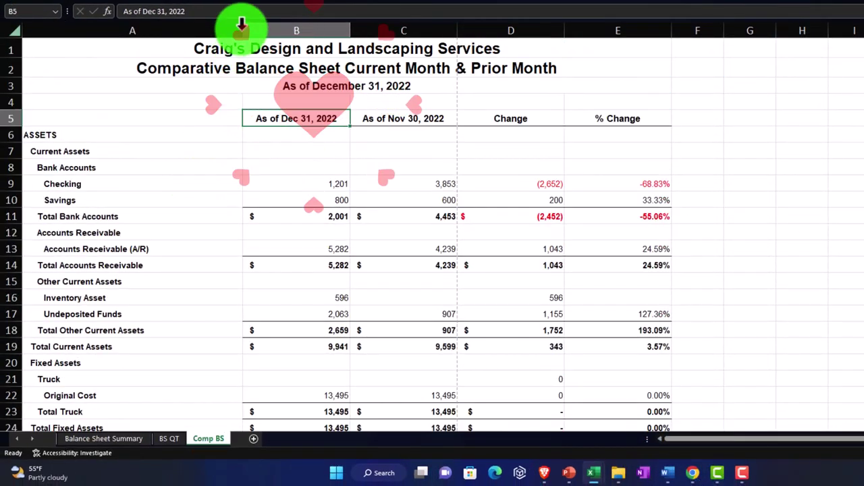
drag(200, 27, 188, 28)
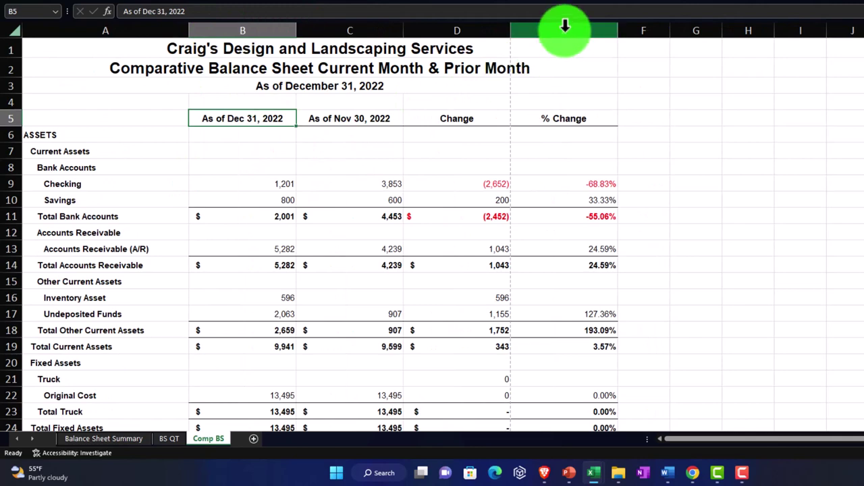
drag(305, 25, 285, 23)
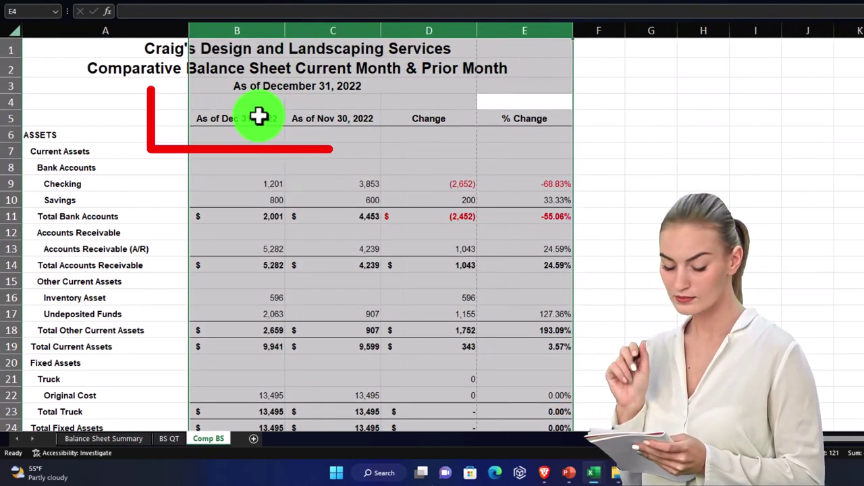
Step: Narrow columns B to E further so the date headers wrap onto two lines, and refit the height of row 5
drag(258, 116, 362, 116)
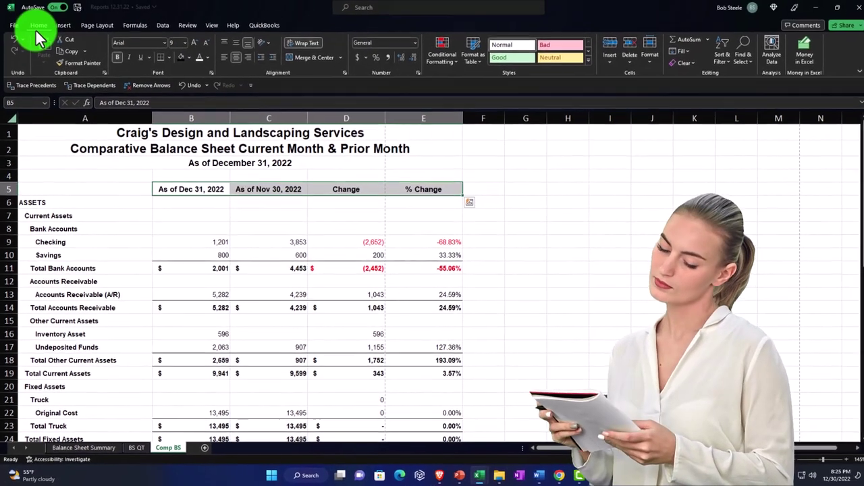
click(316, 295)
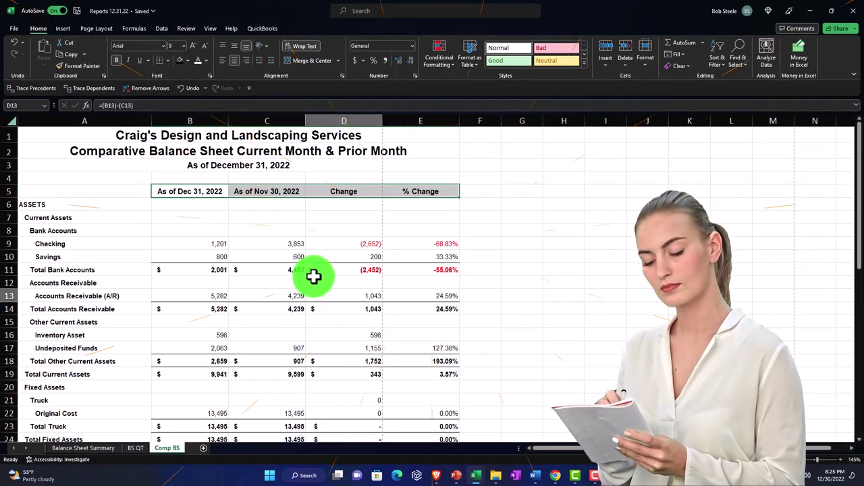
drag(210, 117, 329, 118)
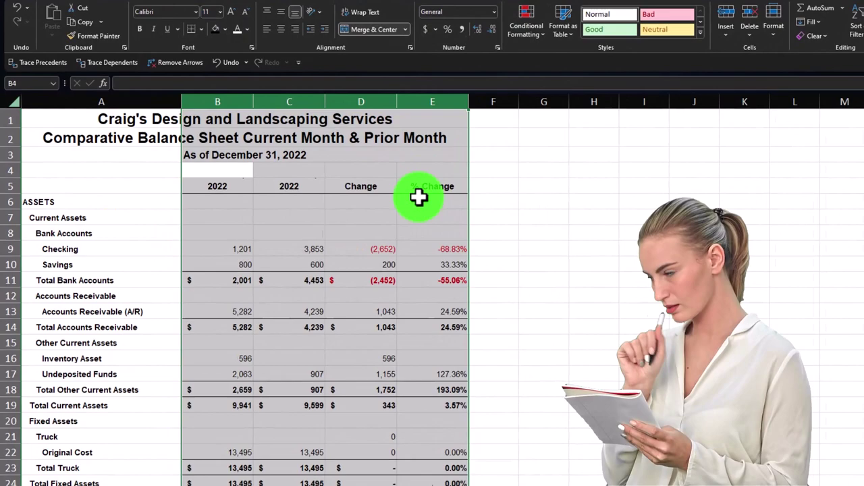
click(358, 205)
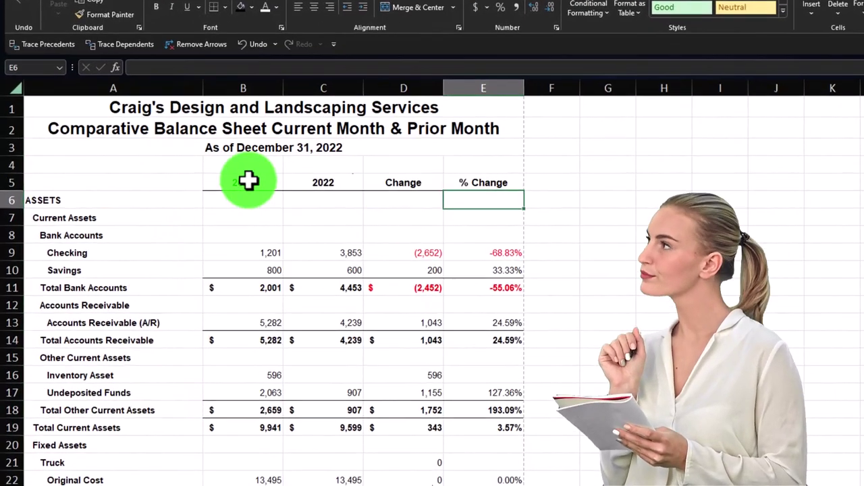
click(249, 180)
double_click(257, 181)
key(Return)
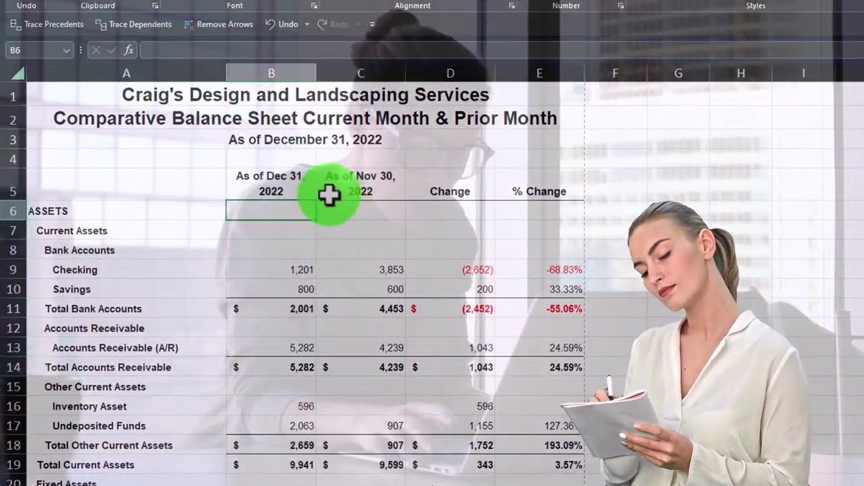
Step: Format the three title rows of the Comp BS sheet, A1 to E3, with black fill and white font
scroll(329, 194, down, 4)
scroll(329, 194, down, 5)
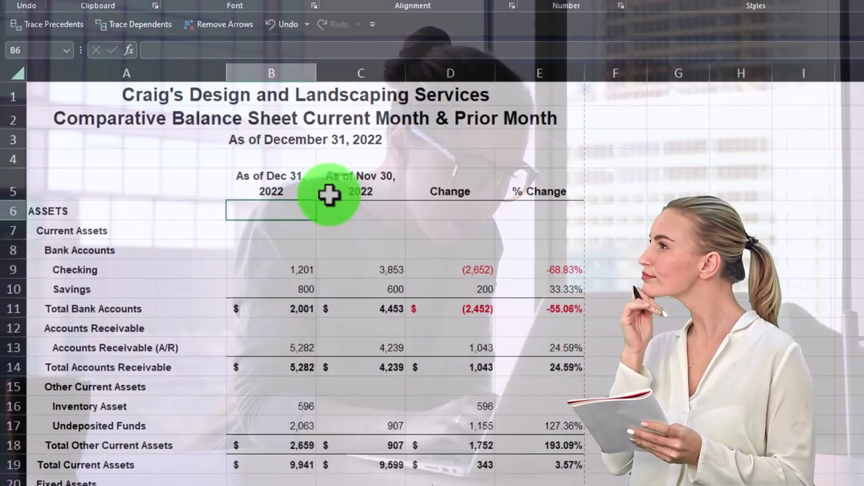
drag(80, 94, 482, 116)
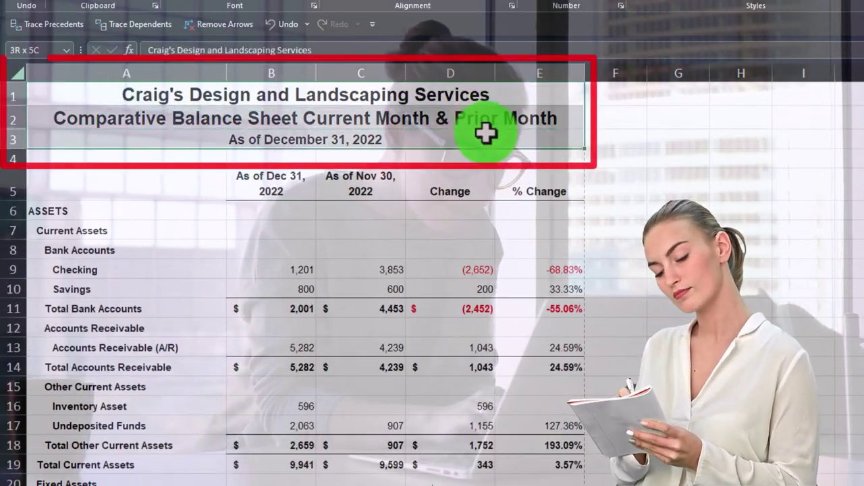
click(318, 6)
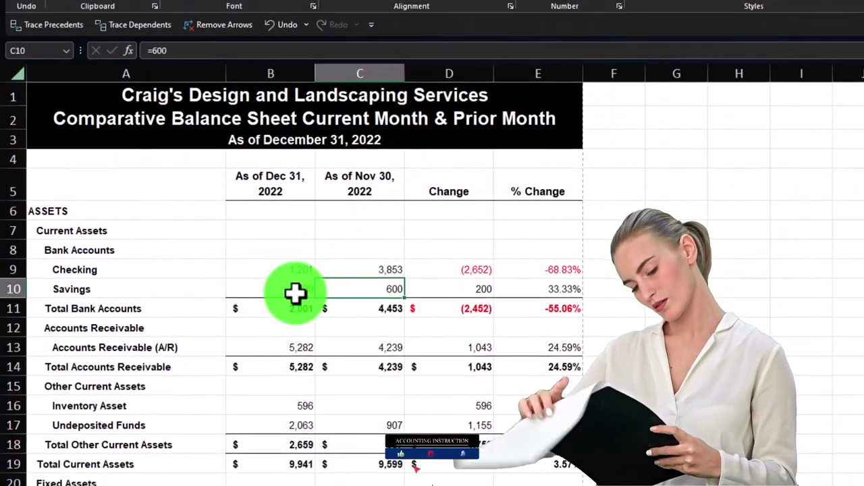
Step: Apply all borders to the Comp BS report body, cells A5 to E50
drag(67, 189, 345, 445)
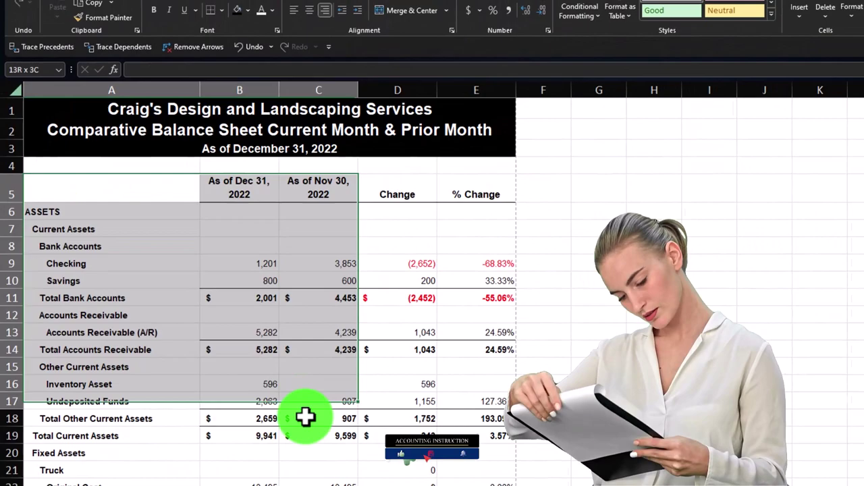
drag(306, 417, 360, 435)
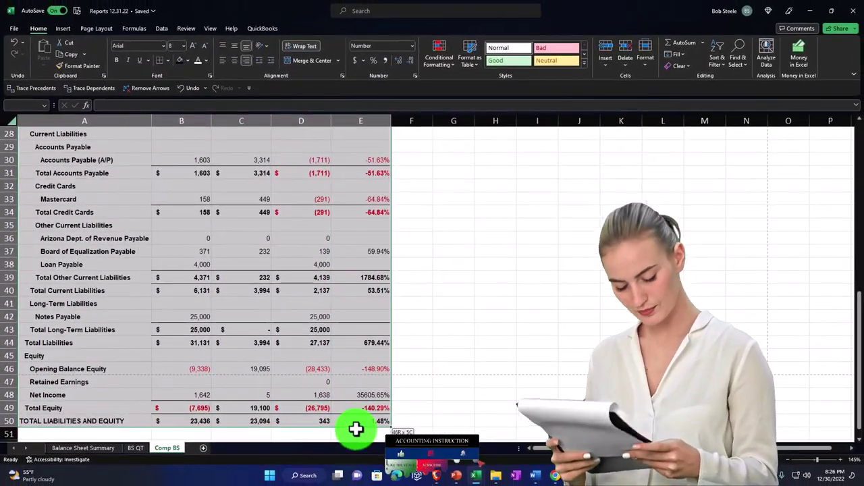
scroll(220, 310, up, 6)
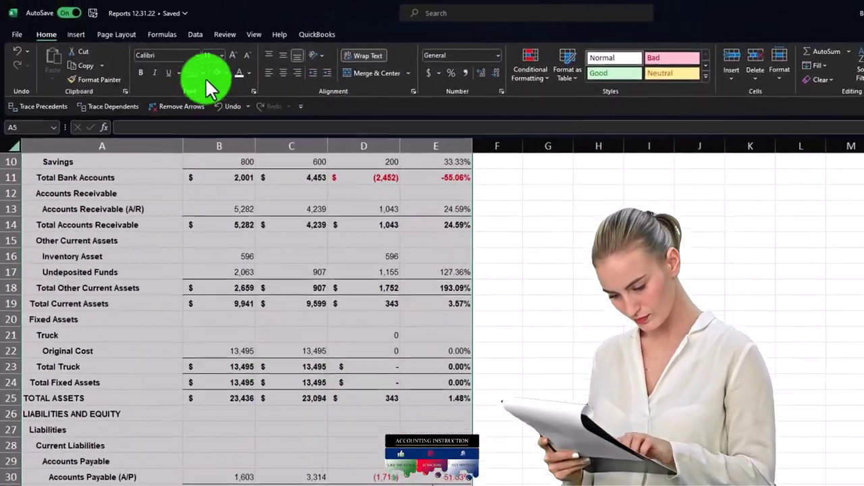
click(167, 60)
click(233, 195)
scroll(229, 291, up, 3)
click(236, 208)
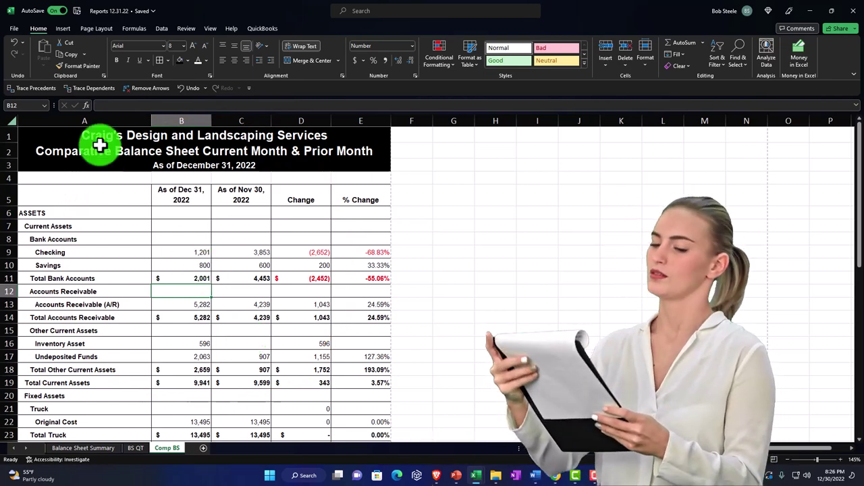
Step: Check the print preview of the entire workbook, comparing how the Comp BS and BS QT sheets fall on their pages
click(14, 31)
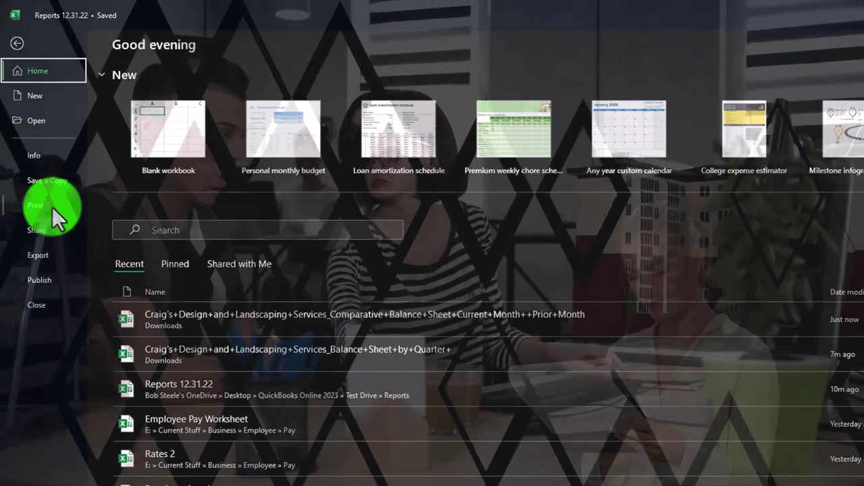
click(52, 207)
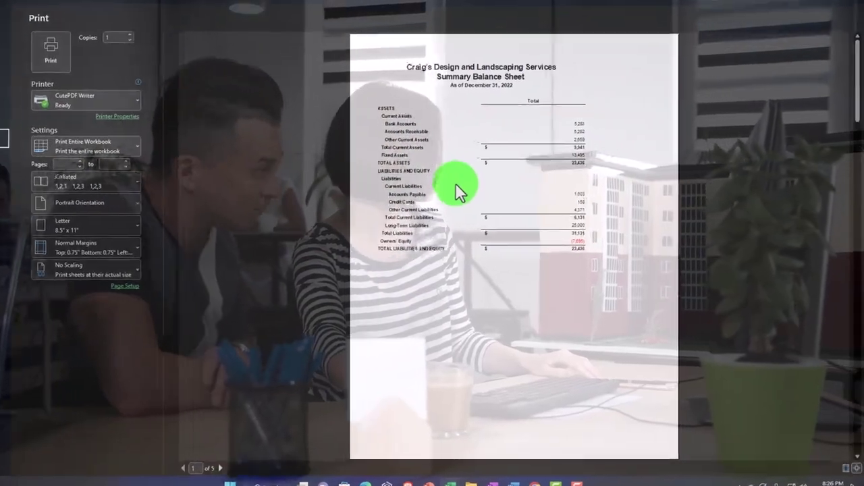
scroll(482, 189, down, 1)
scroll(481, 189, down, 1)
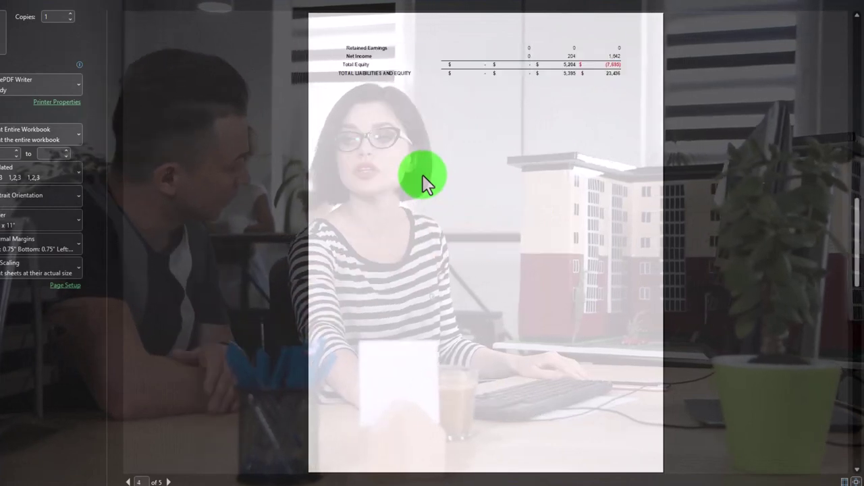
scroll(422, 173, down, 1)
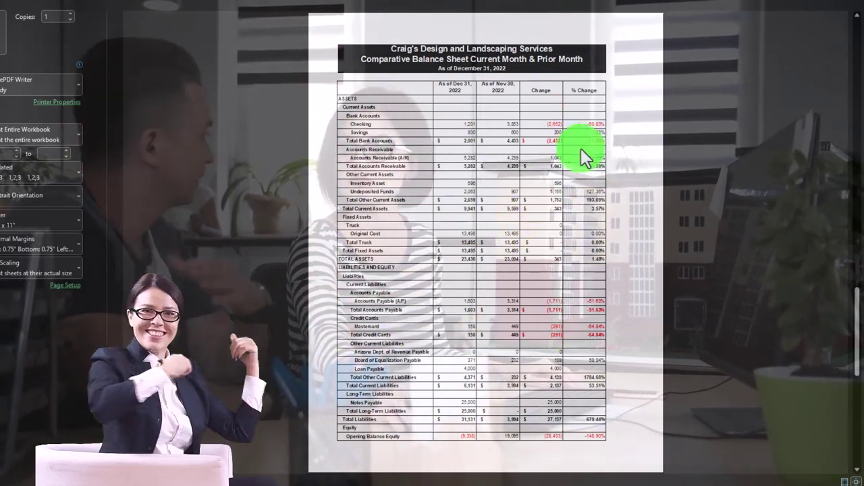
scroll(403, 134, up, 2)
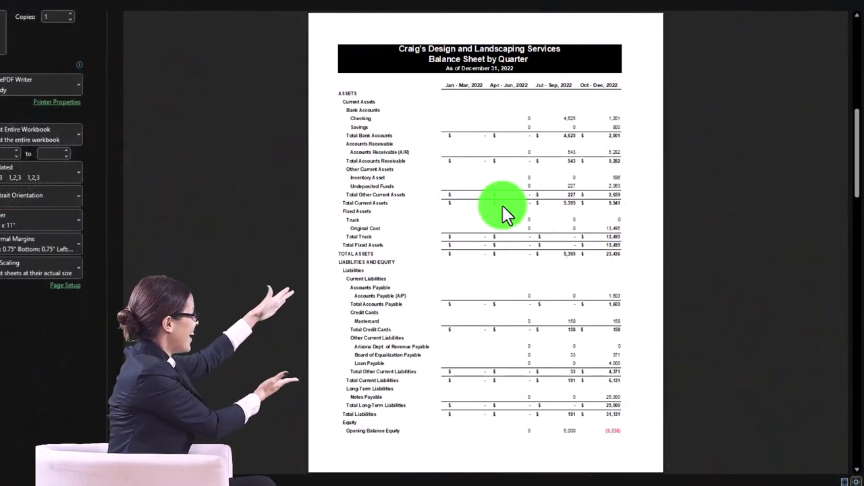
scroll(474, 188, down, 1)
scroll(469, 154, down, 1)
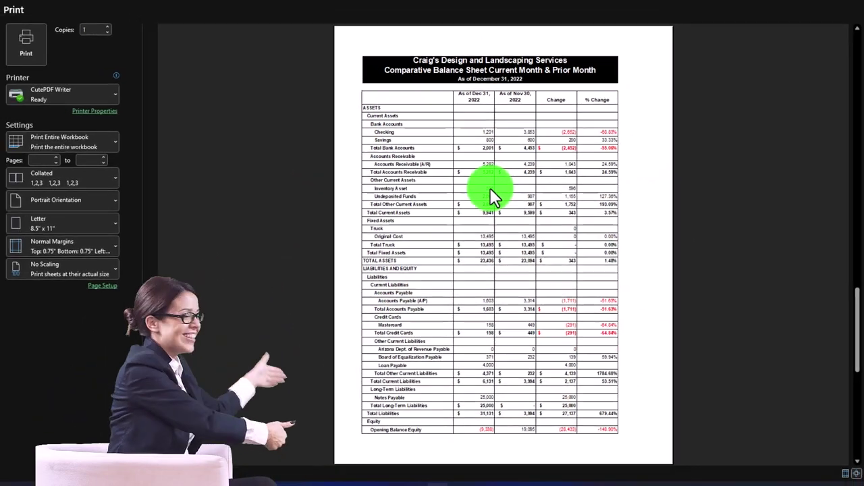
scroll(473, 188, down, 1)
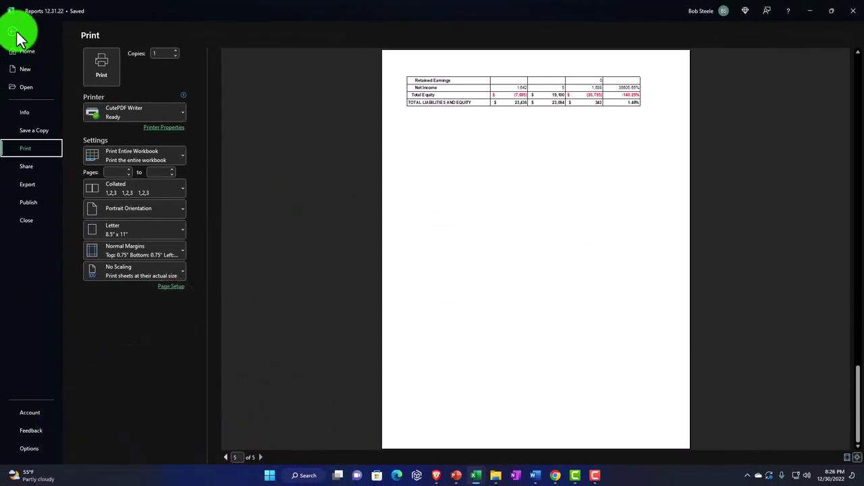
click(15, 31)
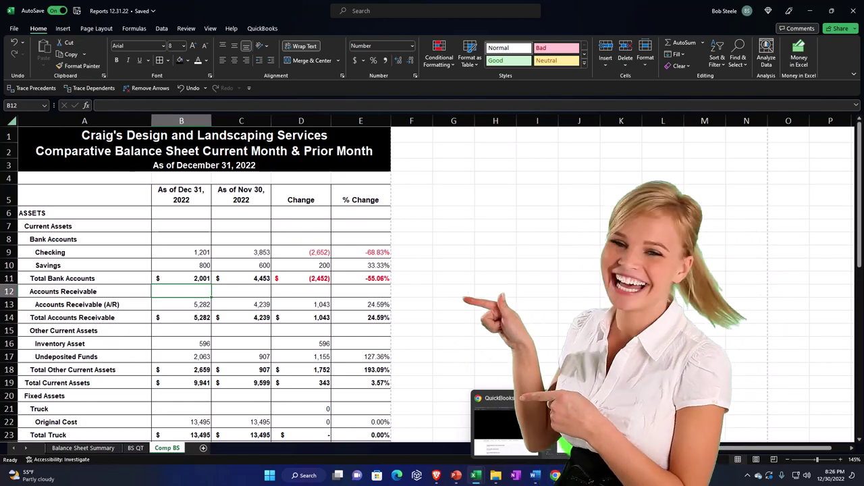
Step: Switch to QuickBooks Online and open the custom report 4 Comparative Balance Sheet Current Year & Prior Year
key(alt+Tab)
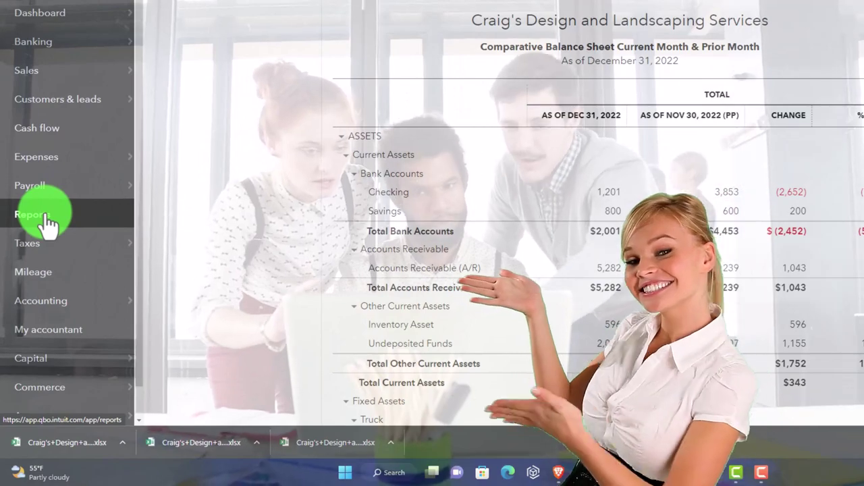
click(43, 217)
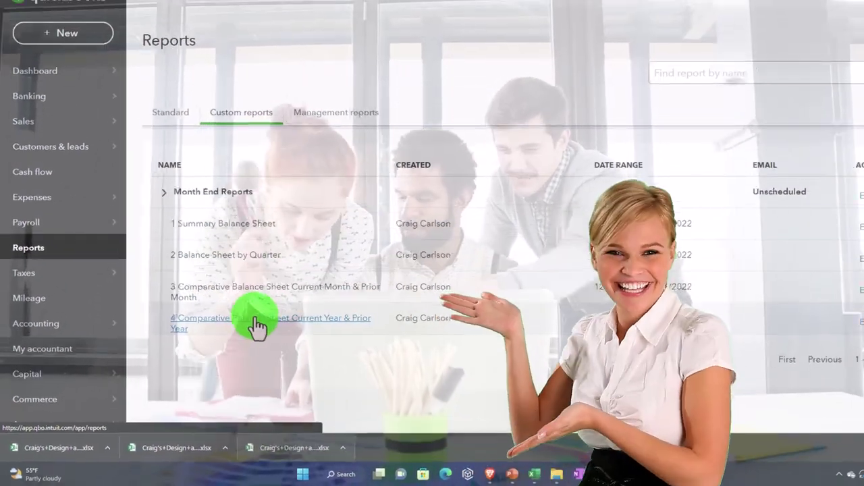
click(257, 325)
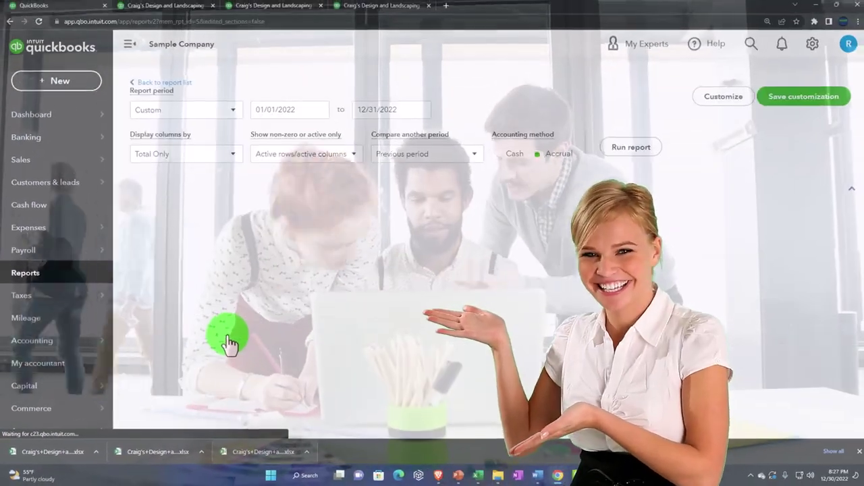
scroll(228, 341, down, 4)
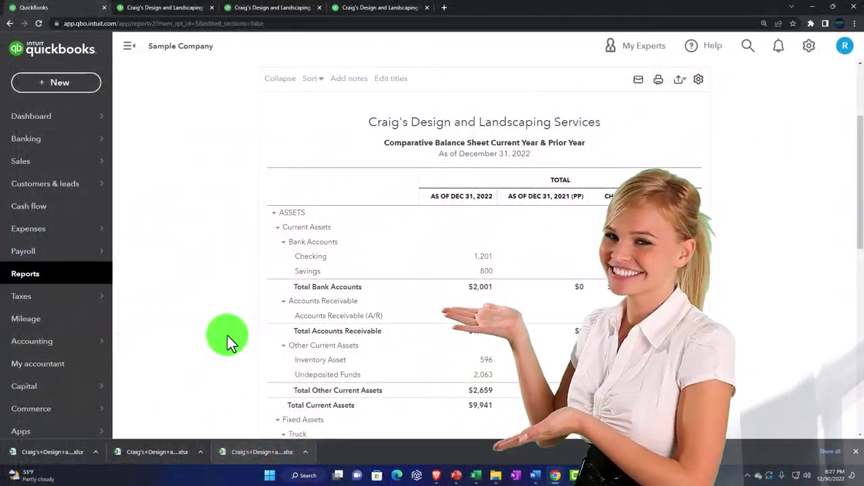
scroll(228, 336, up, 2)
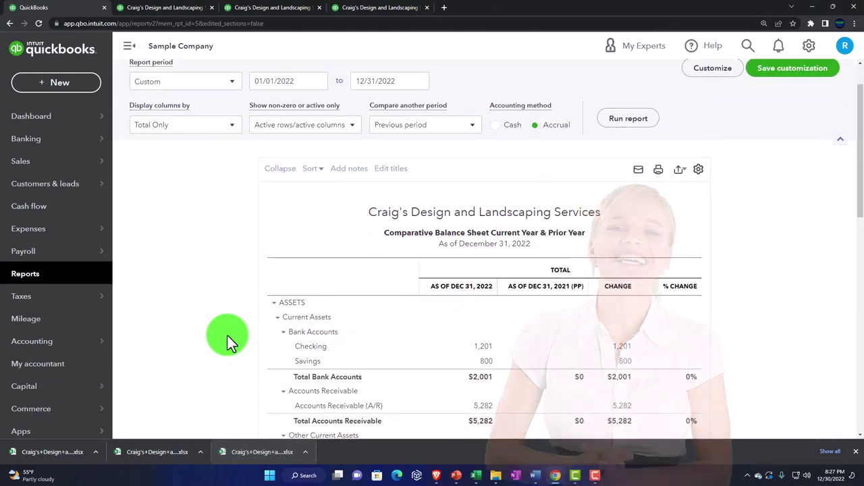
Step: Export the Current Year & Prior Year report to Excel, open the downloaded workbook and enable editing
click(680, 168)
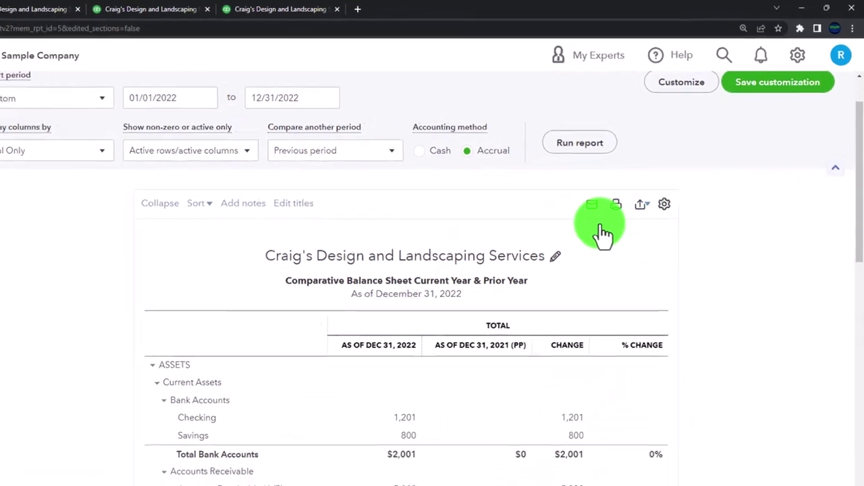
click(54, 449)
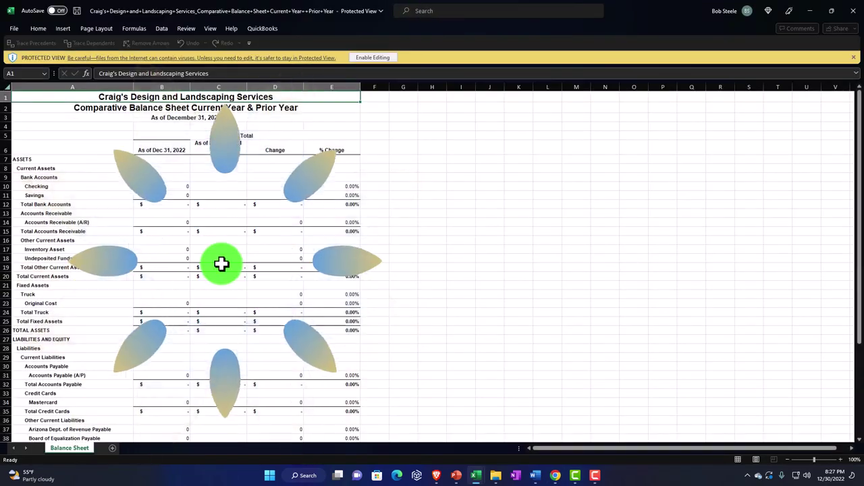
click(358, 58)
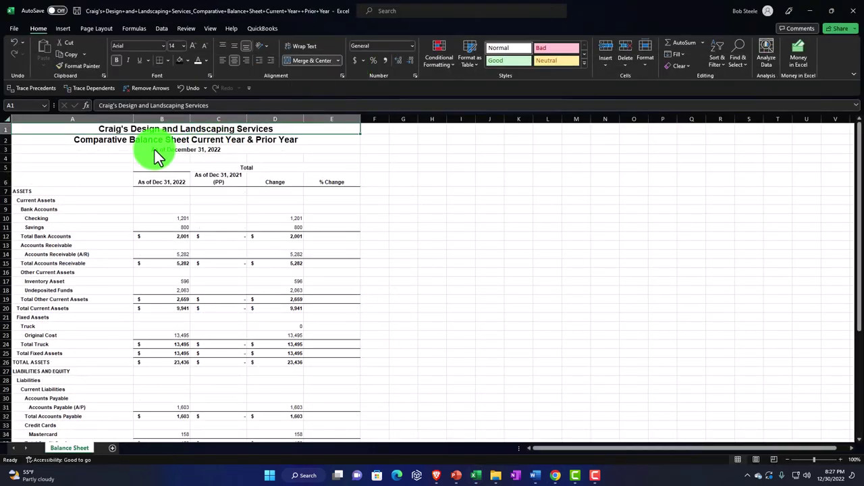
Step: Copy the entire exported Balance Sheet worksheet and paste it into a new sheet after Comp BS in the Reports 12.31.22 workbook
click(6, 118)
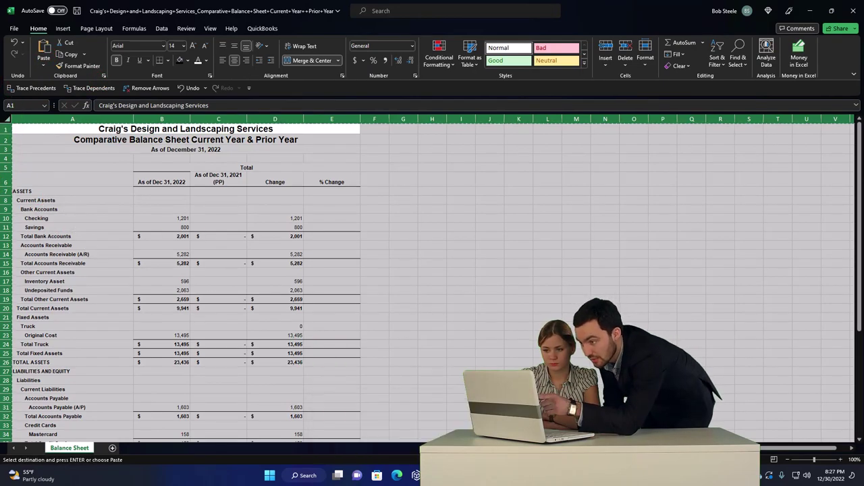
click(377, 475)
click(329, 430)
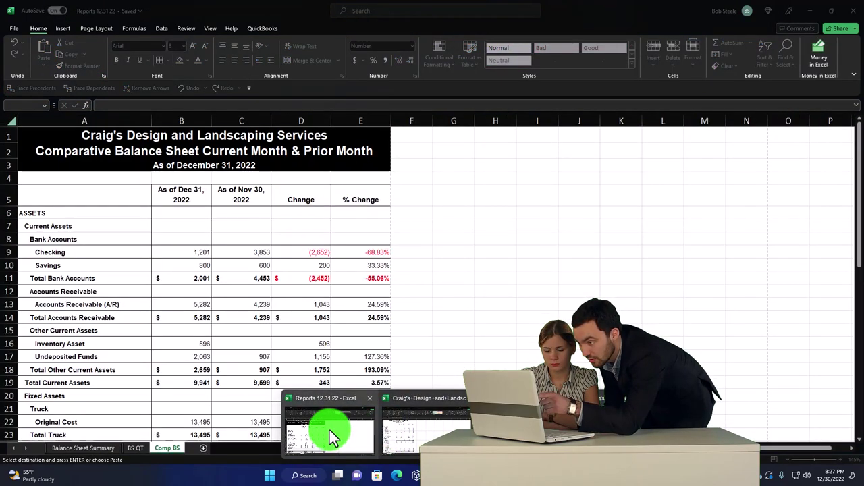
click(205, 449)
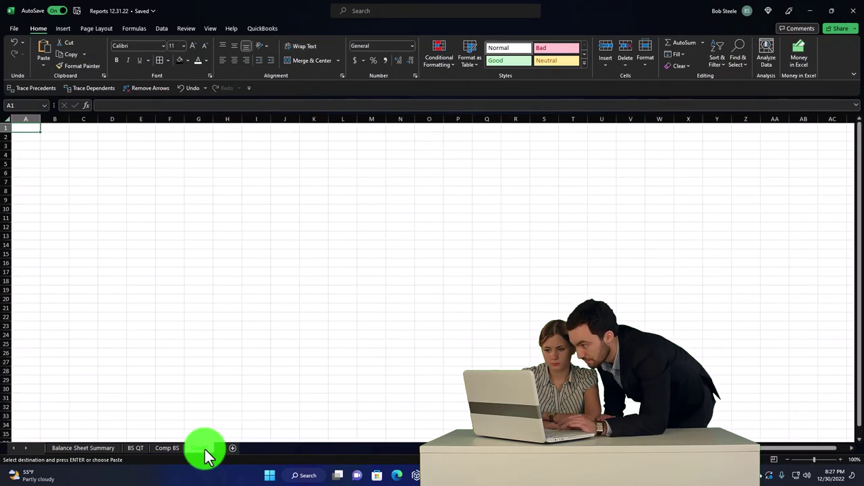
click(8, 120)
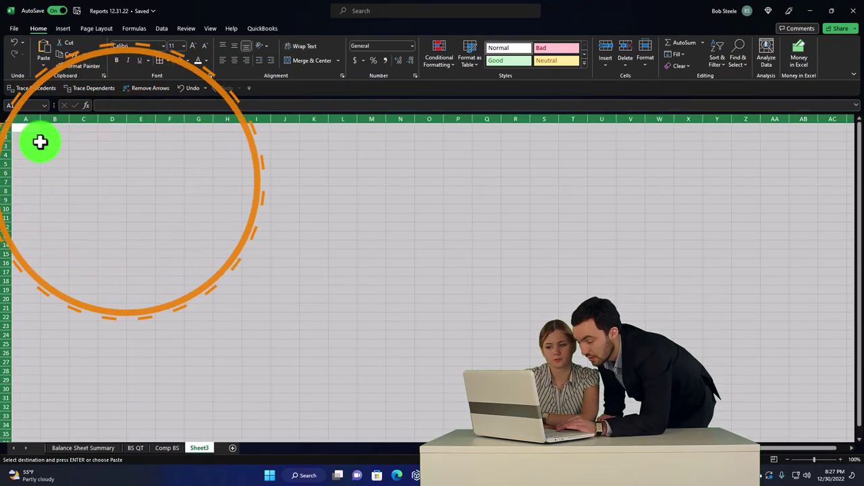
key(ctrl+v)
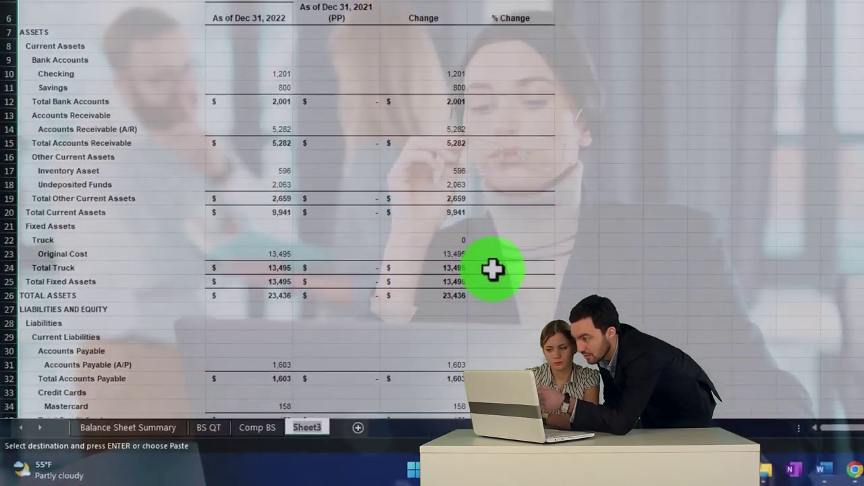
Step: Rename the new sheet as Comp BS Y to Y
key(alt+h)
text(orC)
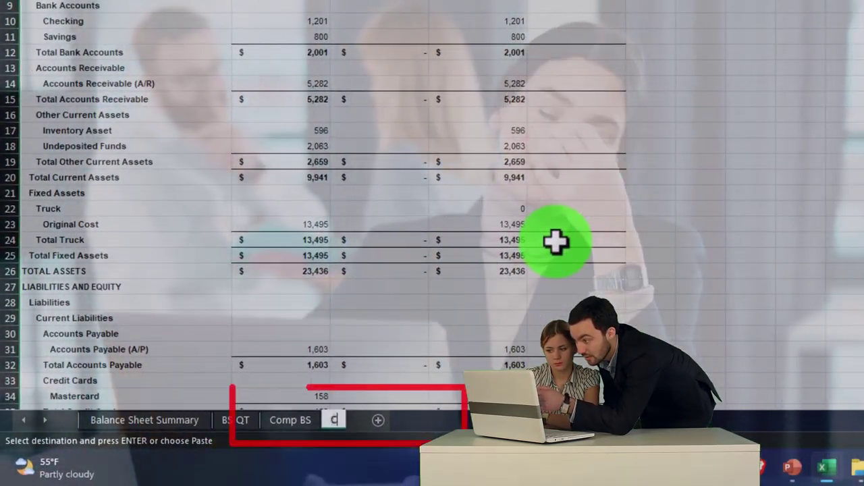
text(omp BS)
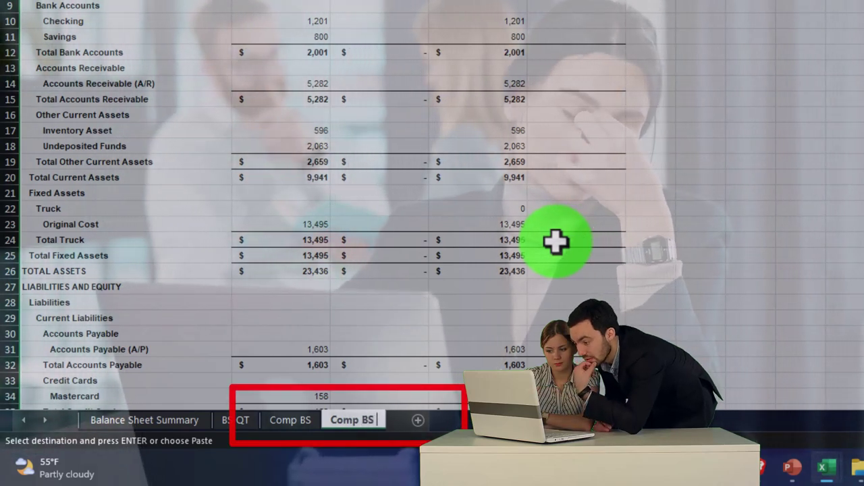
text( Y to Y)
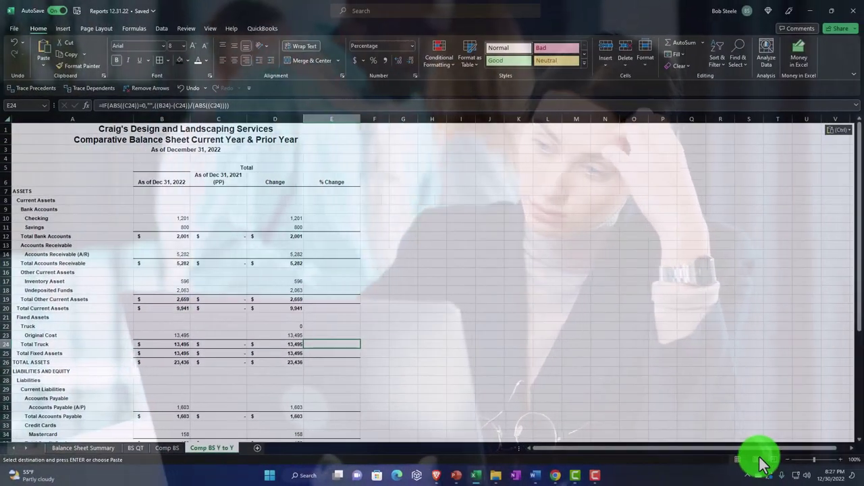
Step: Narrow column A slightly and delete row 5 with the Total heading from the Comp BS Y to Y sheet
click(757, 460)
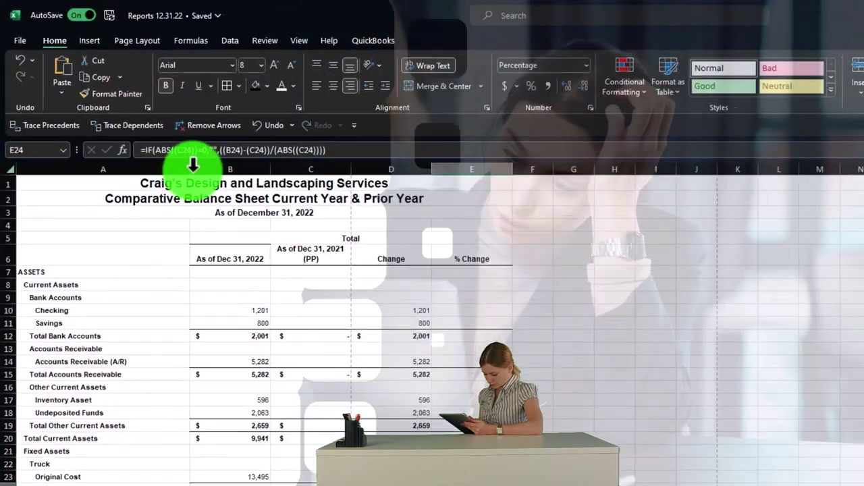
drag(135, 121, 125, 121)
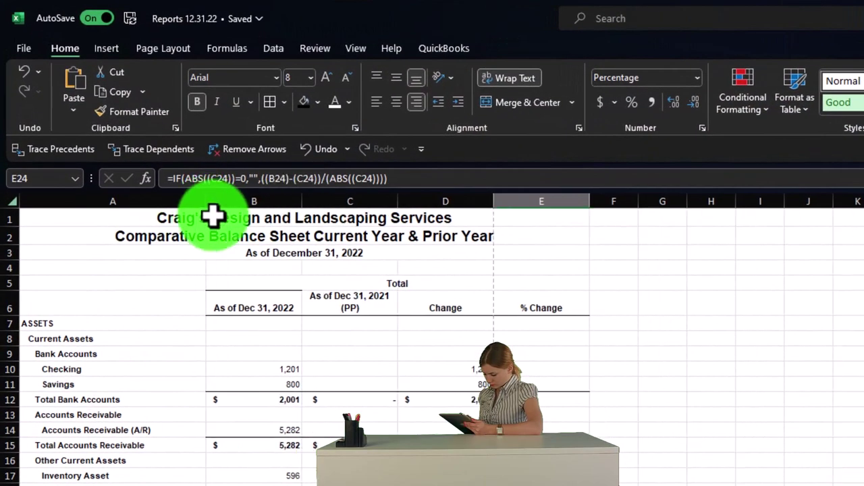
click(9, 283)
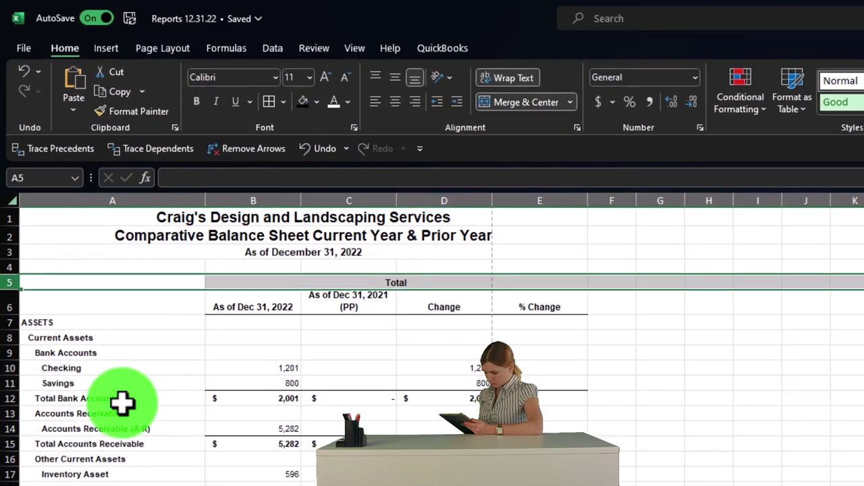
scroll(122, 401, down, 2)
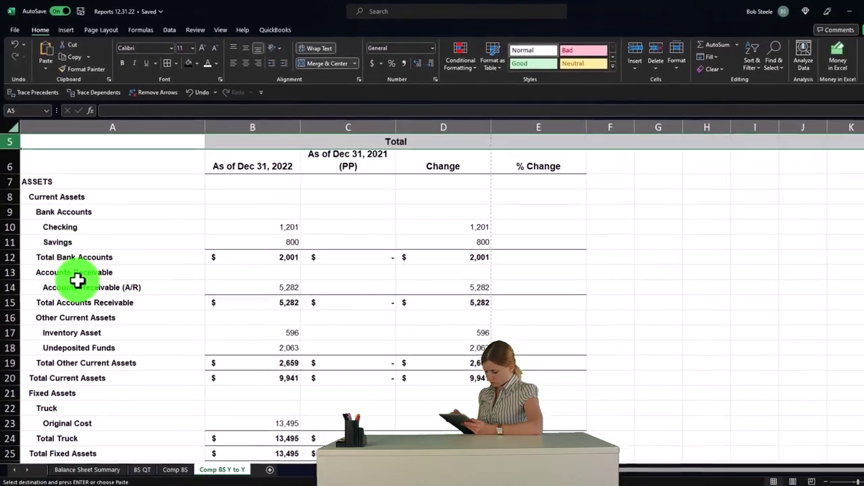
scroll(88, 334, up, 2)
click(86, 317)
click(9, 198)
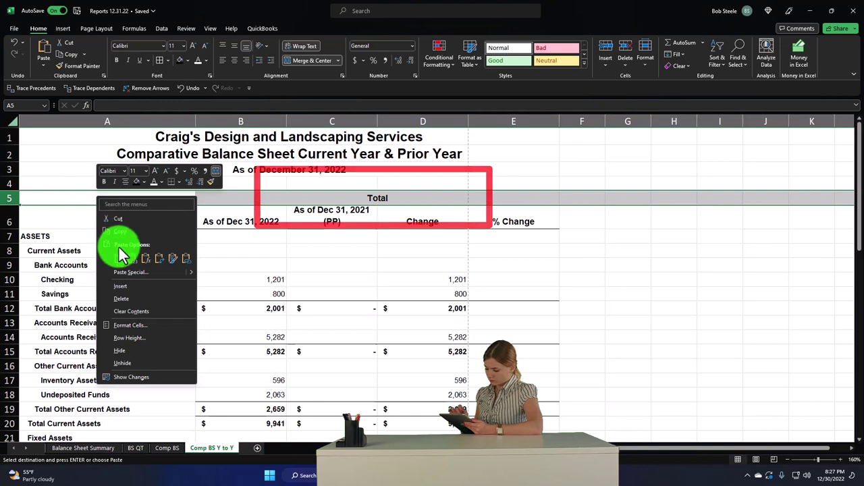
click(126, 299)
Step: Remove the (PP) suffix from the prior-year header in C5, leaving As of Dec 31, 2021
double_click(346, 208)
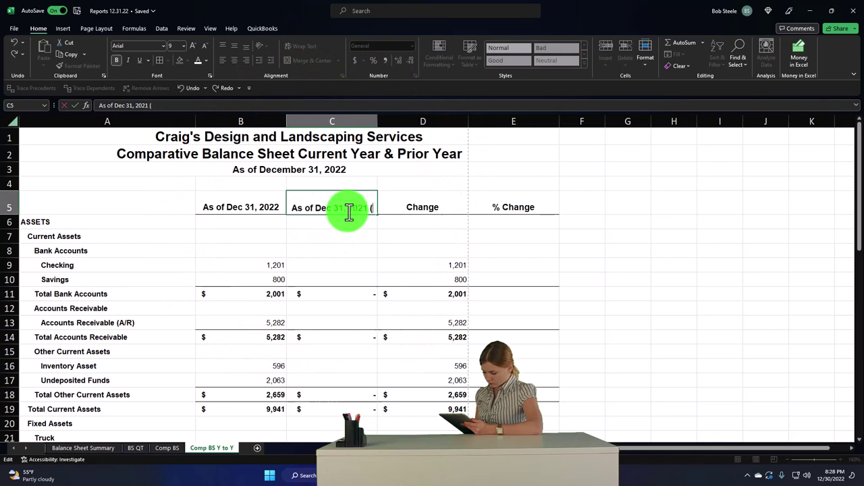
key(Return)
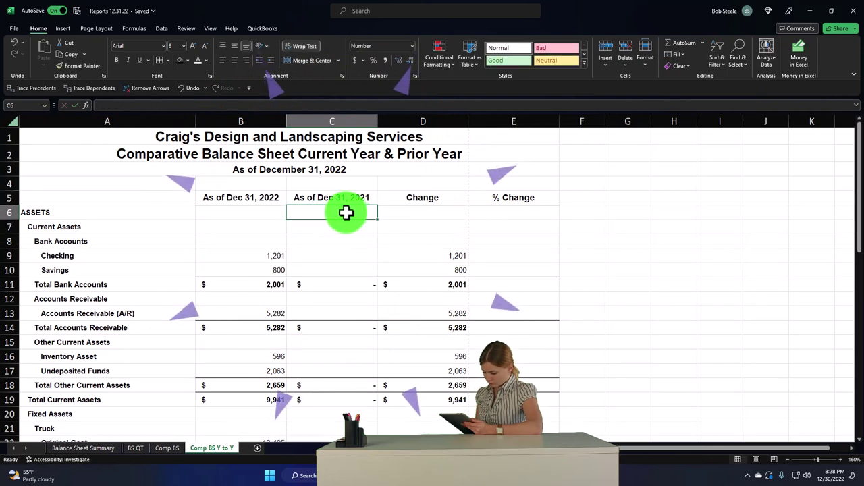
Step: Reduce columns B to E to one equal, smaller width and refit the height of row 5 for the wrapped date headers
drag(238, 120, 423, 116)
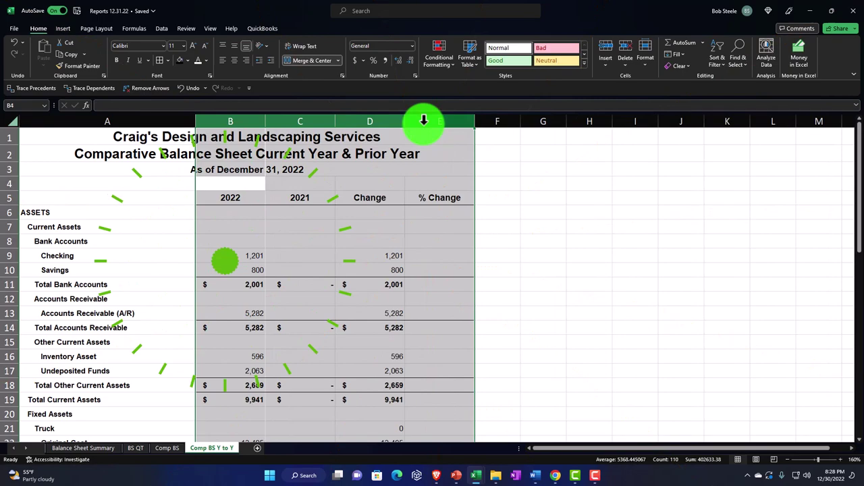
click(330, 255)
double_click(363, 202)
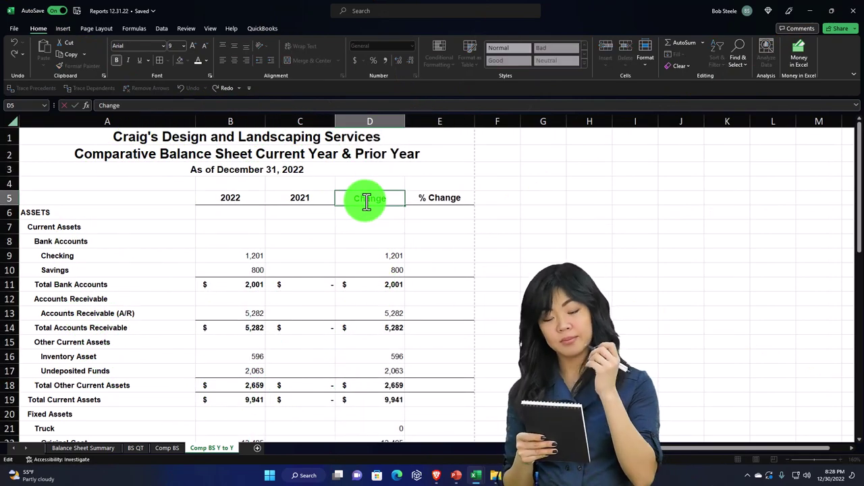
click(320, 203)
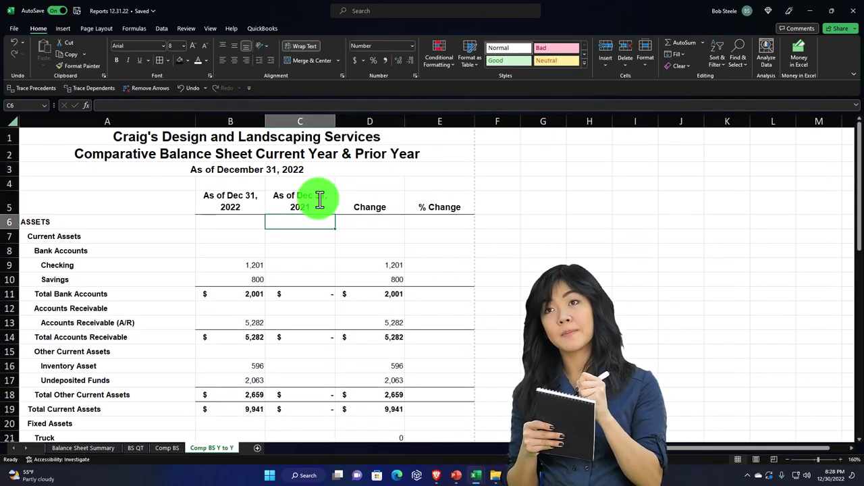
Step: Give the title rows 1 to 3 of the Comp BS Y to Y sheet a black fill with white text
drag(81, 138, 295, 158)
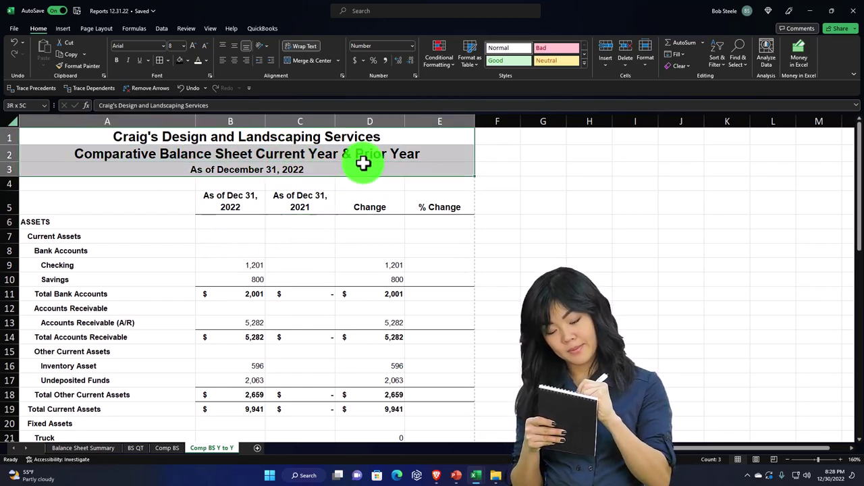
click(183, 61)
click(197, 60)
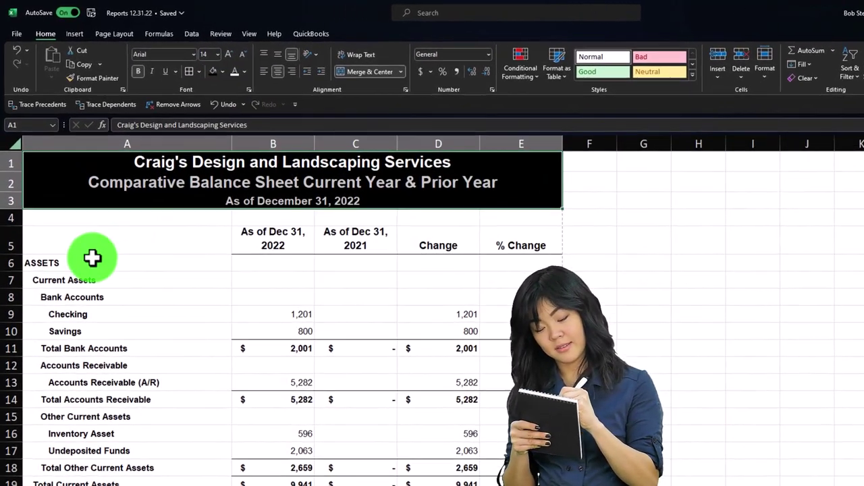
Step: Apply all borders to the balance sheet data from A6 to E50
drag(92, 257, 442, 412)
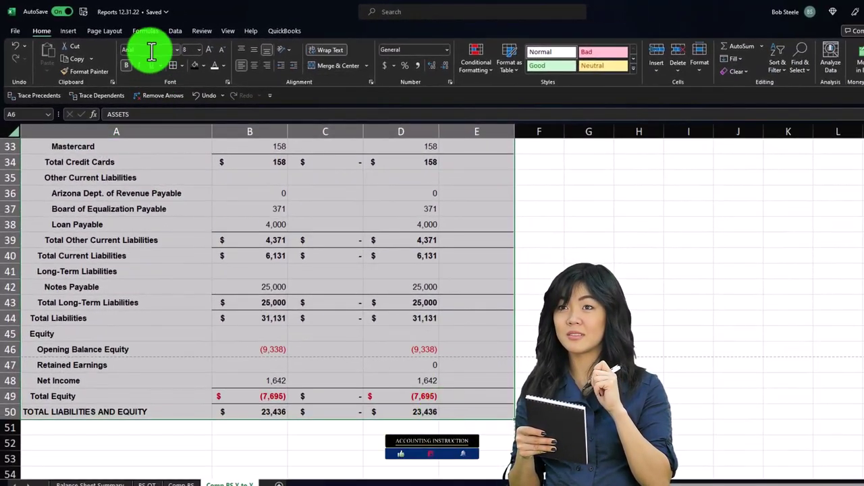
click(173, 66)
click(190, 257)
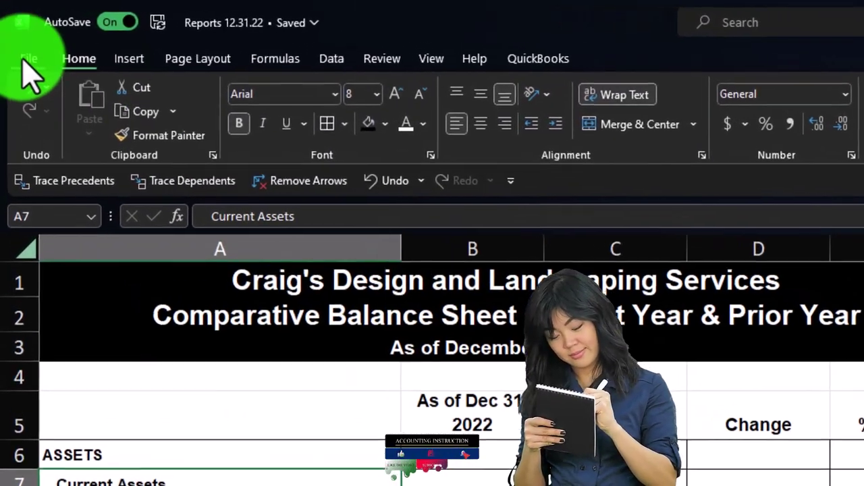
Step: Print the entire workbook to CutePDF Writer in portrait Letter format after checking its pages in the preview
click(26, 61)
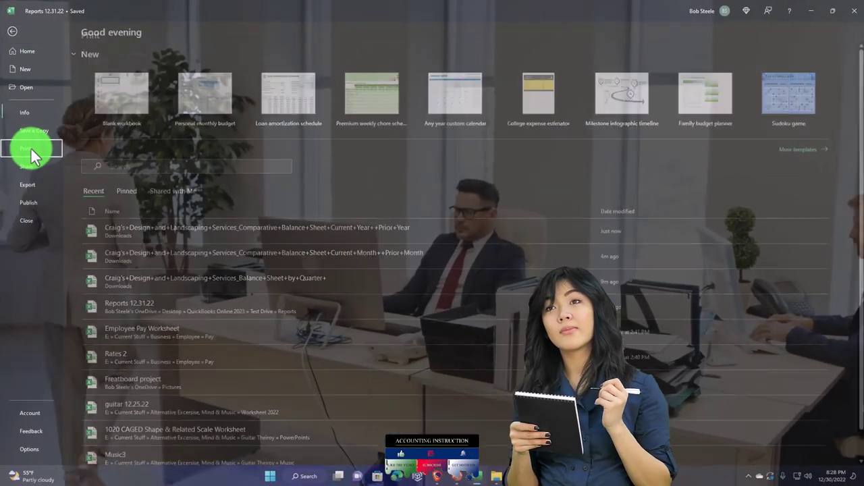
click(35, 165)
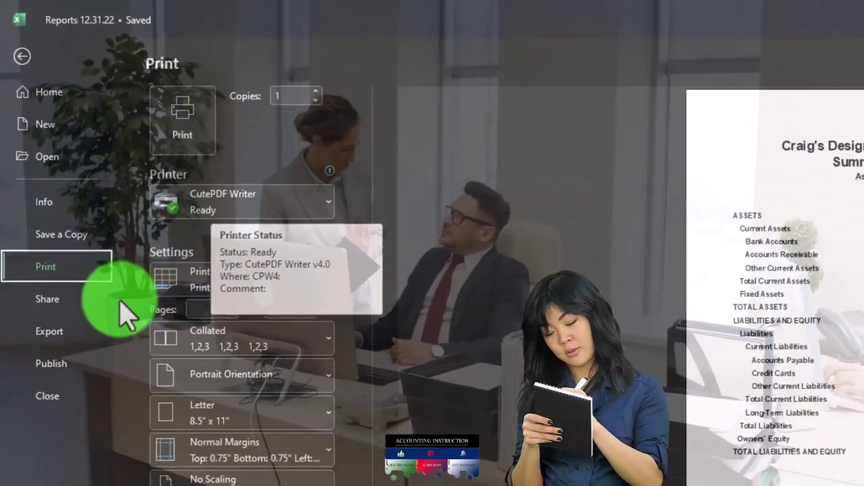
click(288, 280)
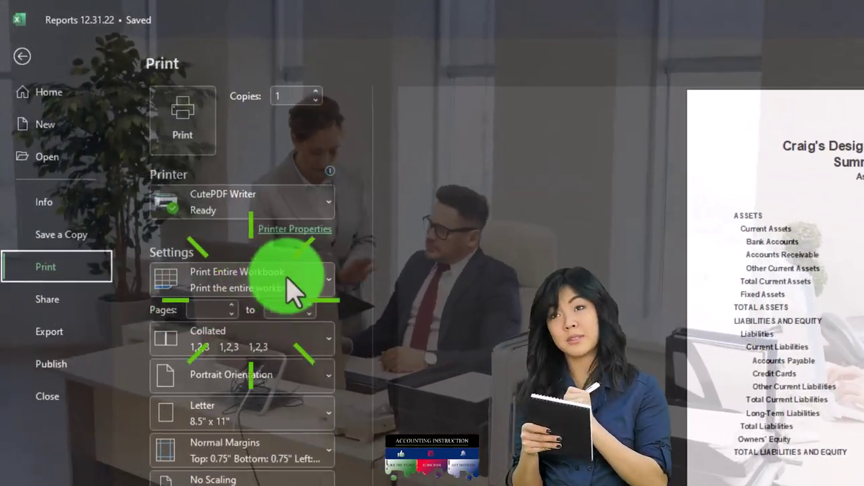
click(304, 277)
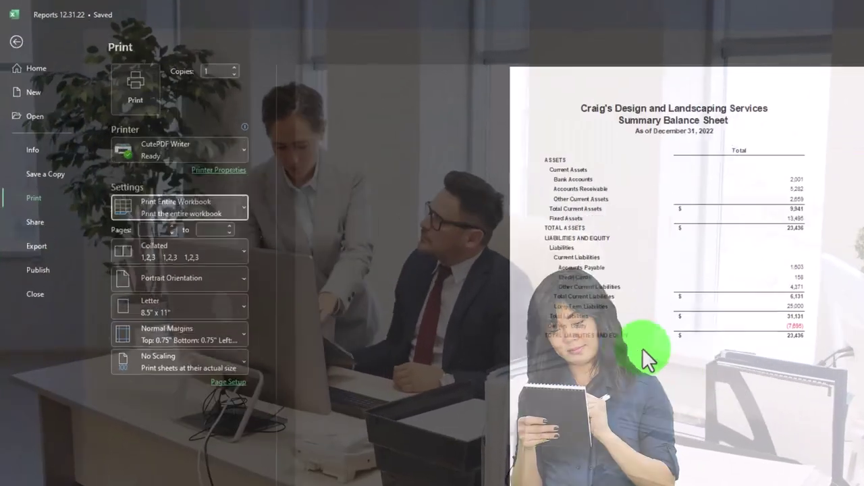
scroll(802, 435, down, 3)
scroll(482, 262, down, 3)
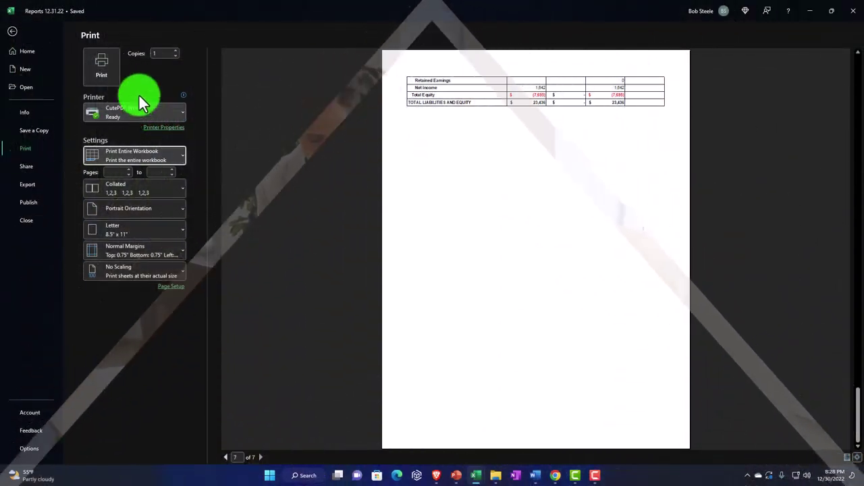
click(108, 63)
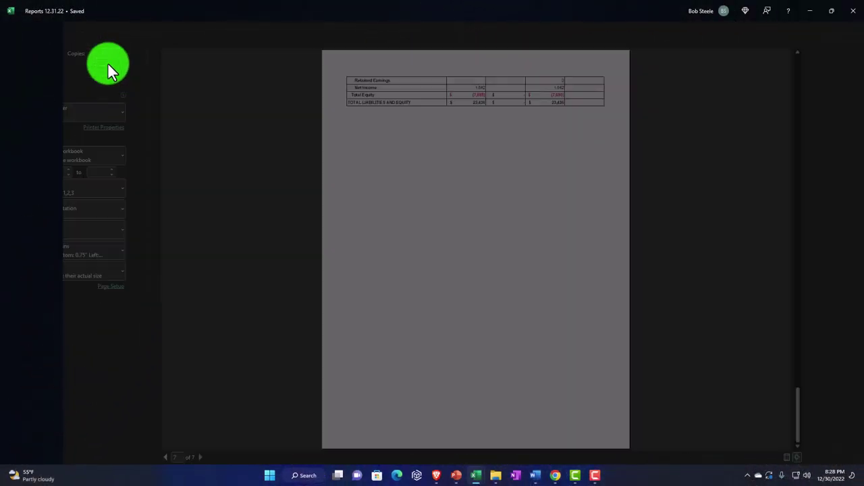
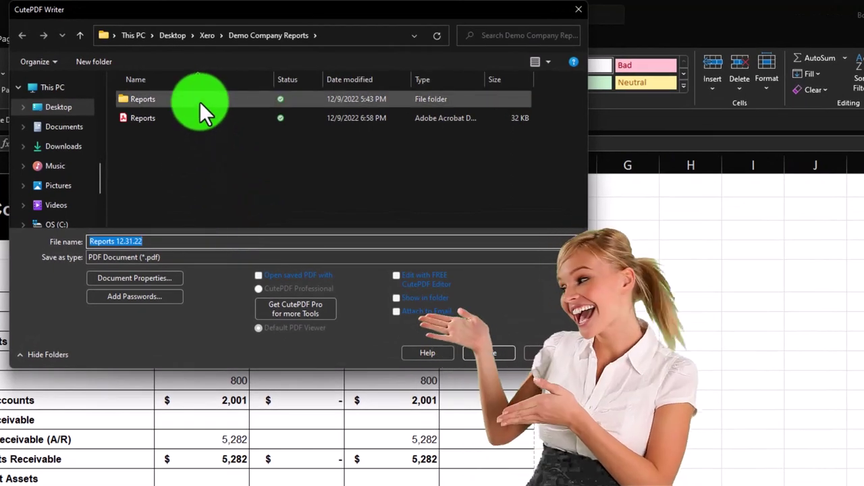
Step: Save the PDF as Reports 12.31.22 in the Desktop folder QuickBooks Online 2023 > Test Drive > Reports
click(58, 107)
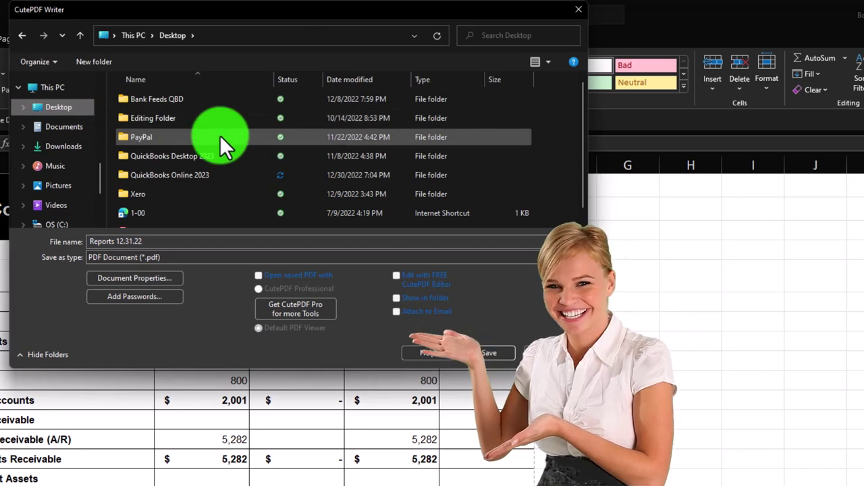
scroll(219, 135, down, 1)
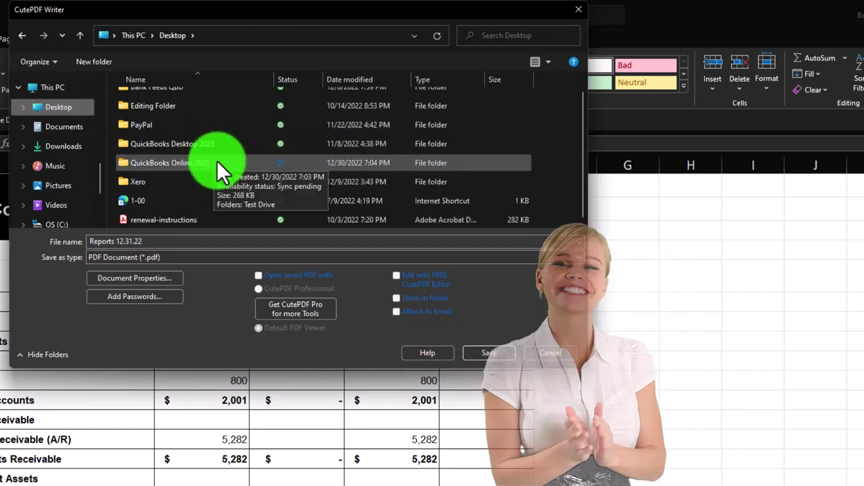
double_click(217, 162)
double_click(157, 100)
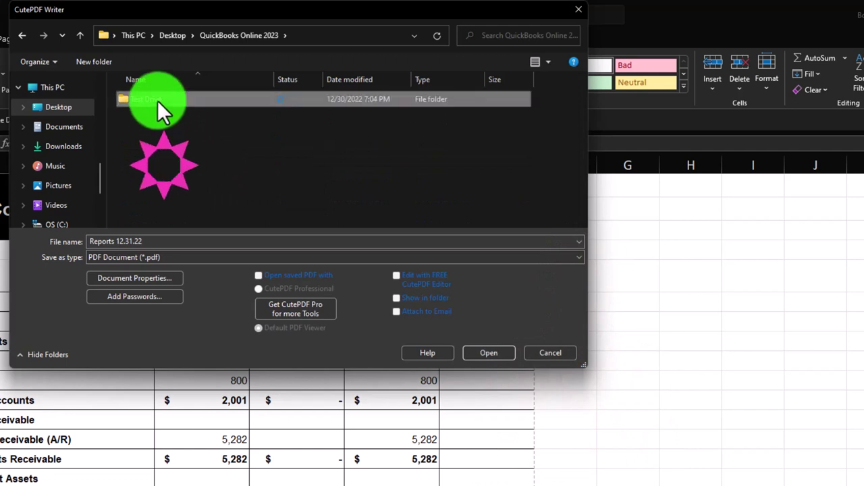
double_click(157, 100)
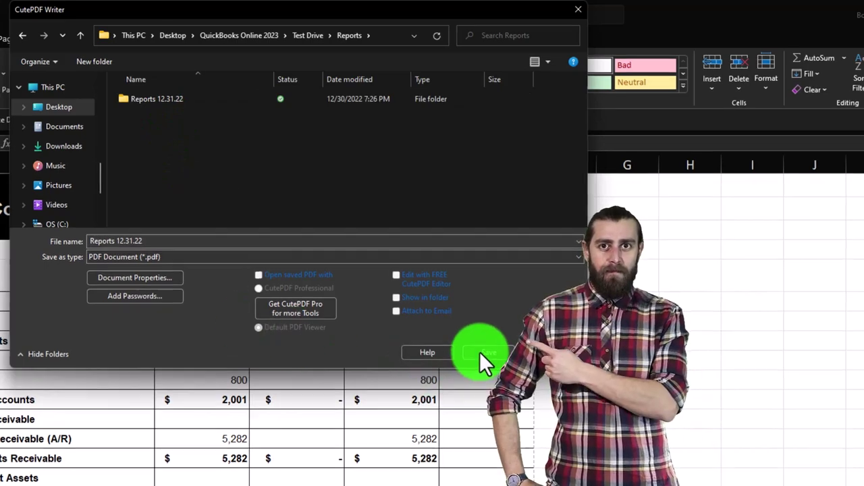
click(480, 352)
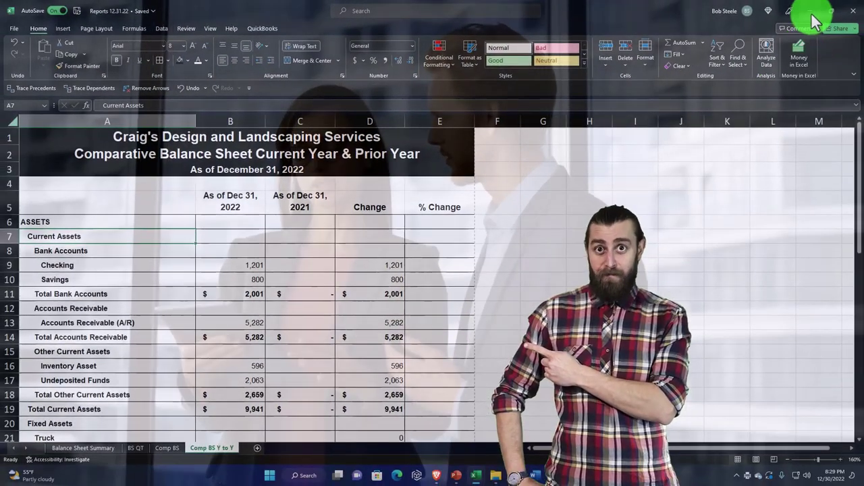
Step: Minimize the open windows and switch to the Reports 12.31.22 folder in File Explorer
click(818, 10)
click(816, 11)
click(810, 9)
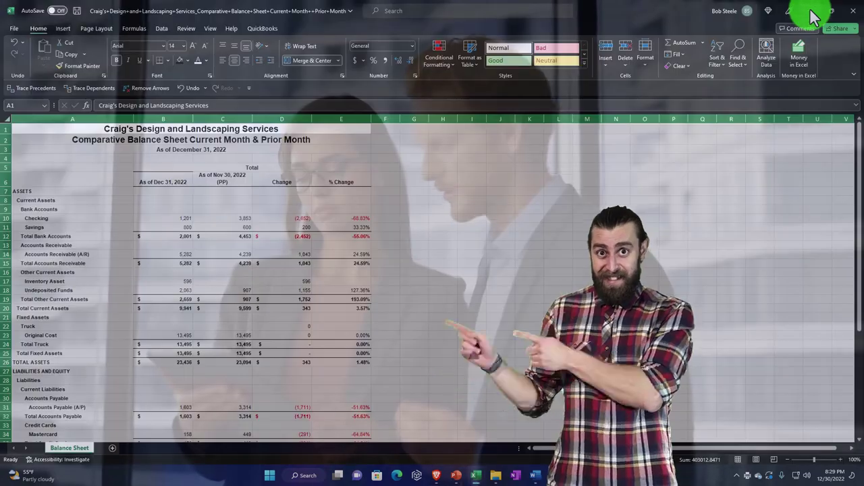
click(811, 9)
click(810, 9)
click(811, 9)
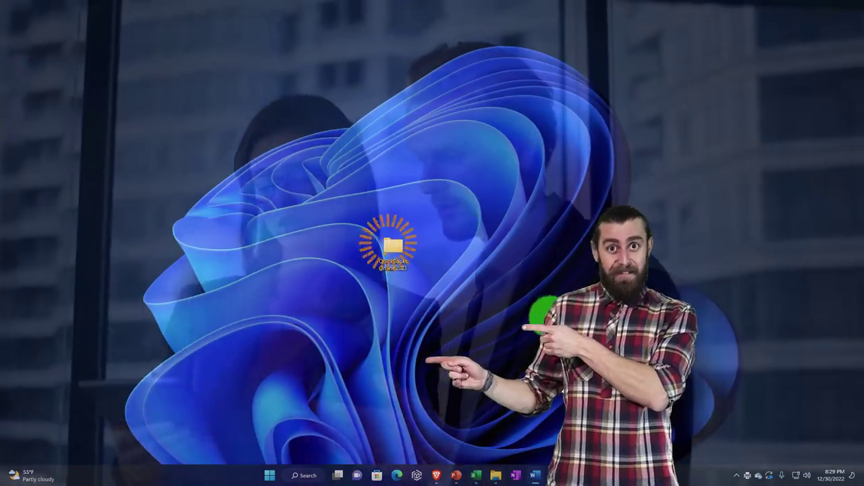
mouse_move(498, 473)
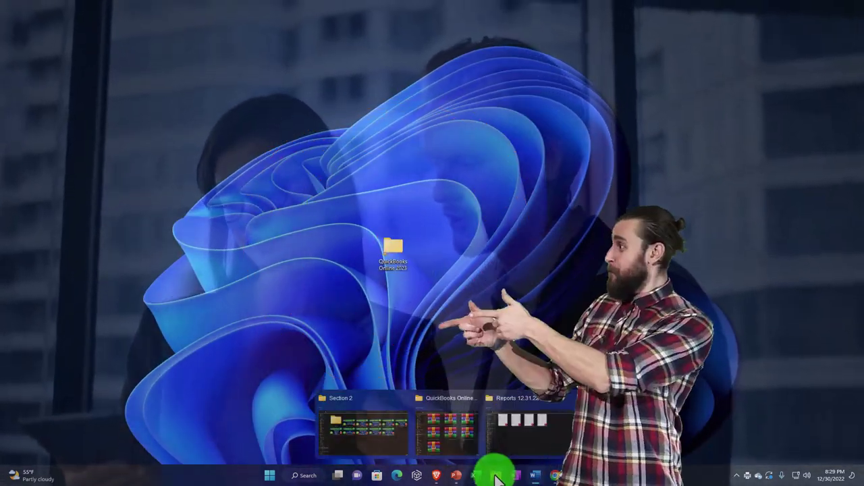
click(557, 424)
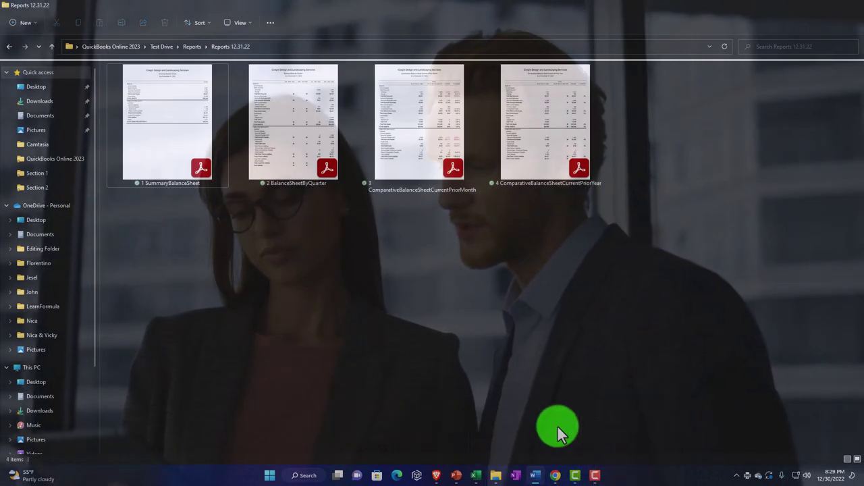
Step: Look over the files in the parent Reports folder and the individual PDFs in its Reports 12.31.22 subfolder
click(193, 46)
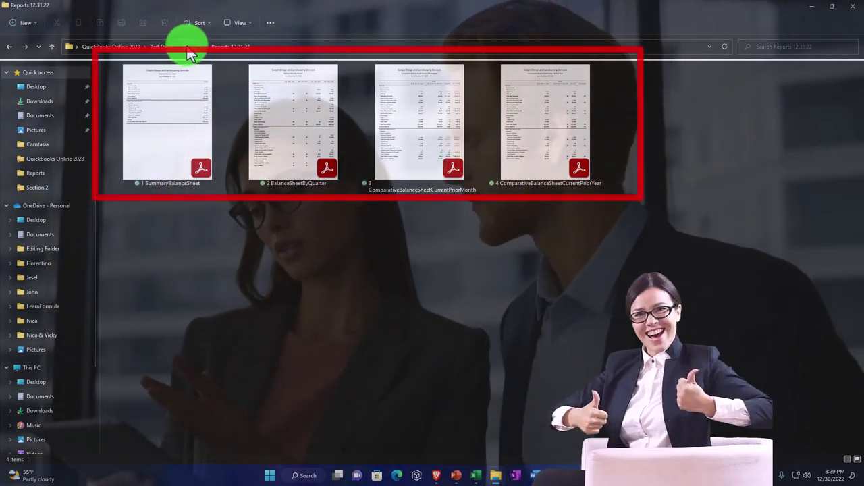
click(189, 45)
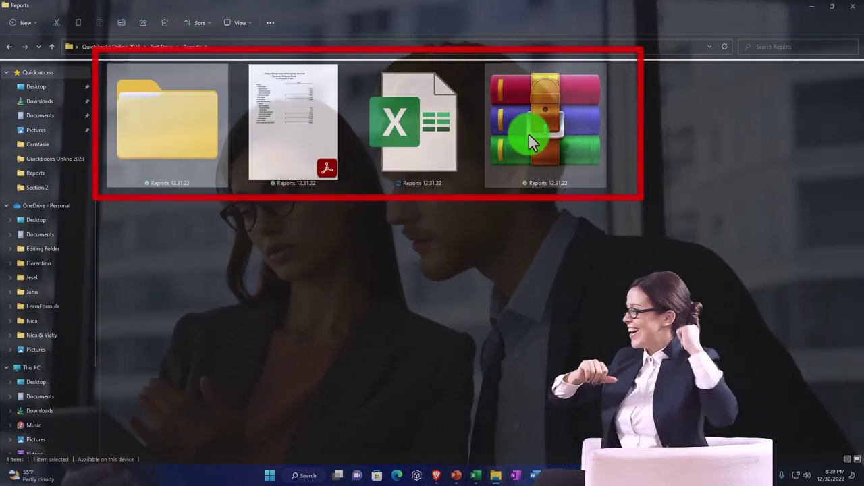
mouse_move(528, 134)
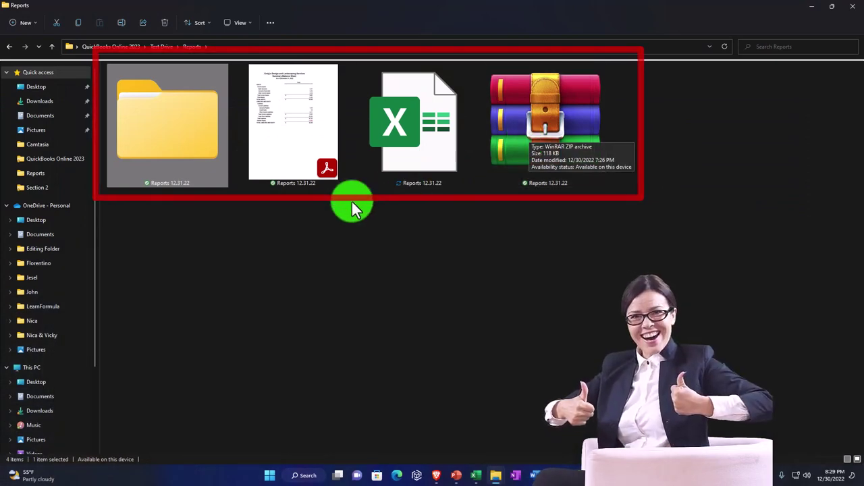
double_click(182, 172)
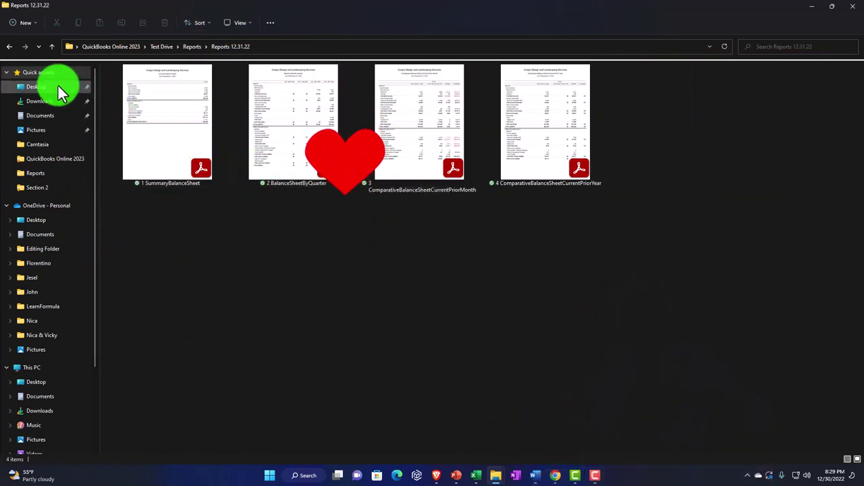
click(10, 51)
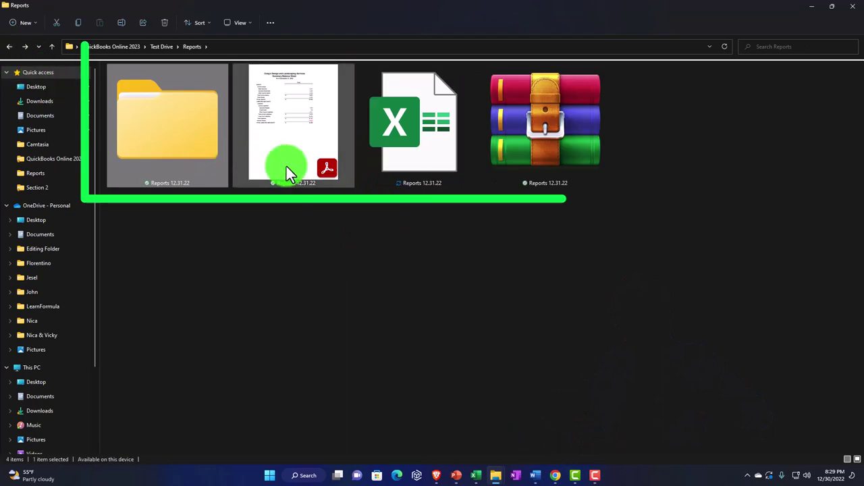
Step: Open the combined Reports 12.31.22 PDF from the Reports folder in Adobe Acrobat Reader
click(307, 164)
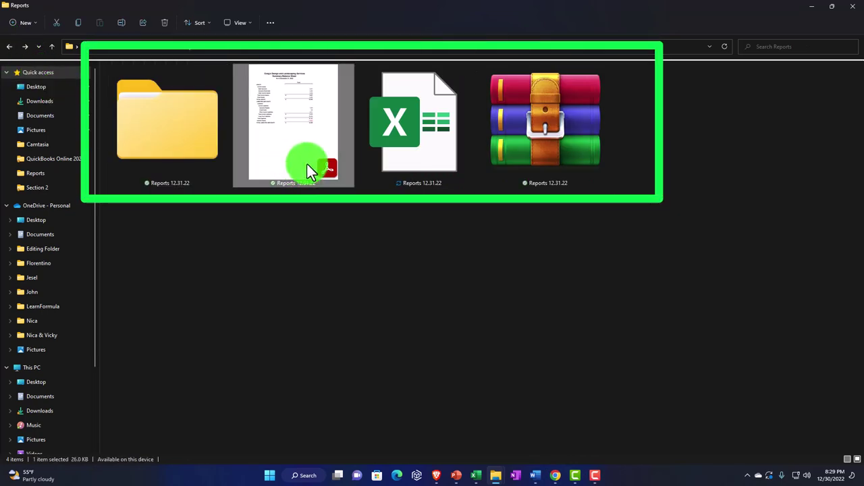
double_click(307, 164)
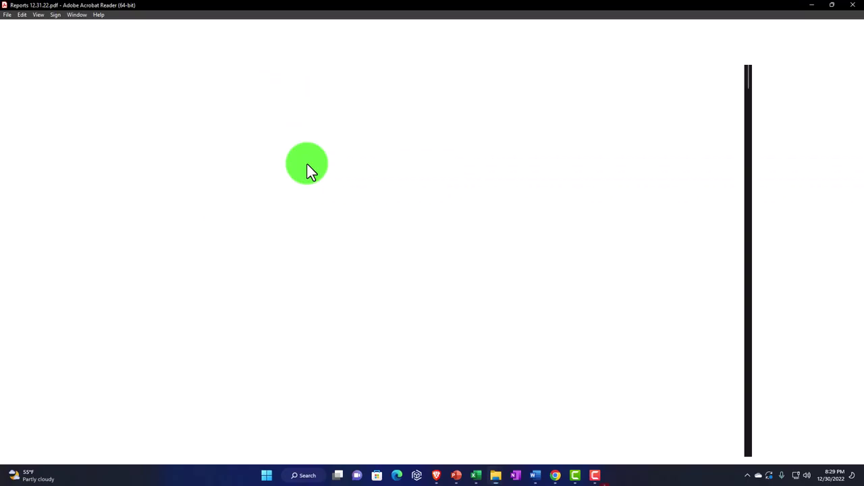
click(759, 266)
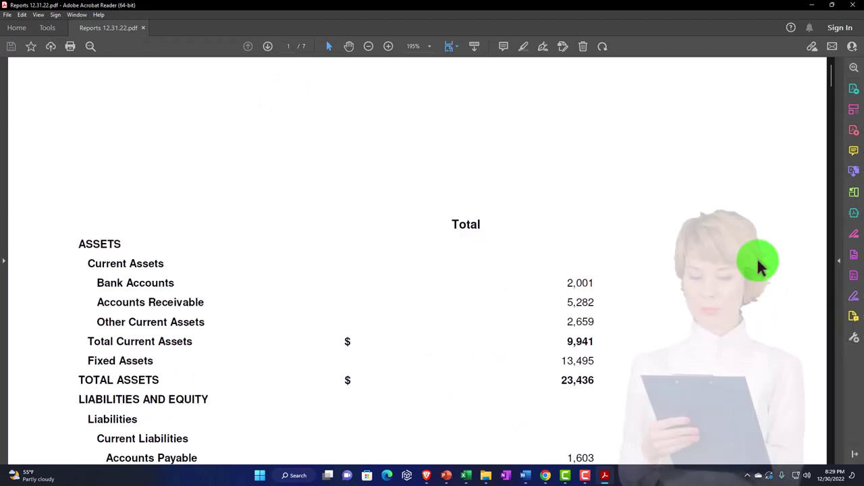
Step: Review the PDF's pages from the summary balance sheet through the quarterly and comparative balance sheets to the end, and close the file
scroll(648, 277, down, 3)
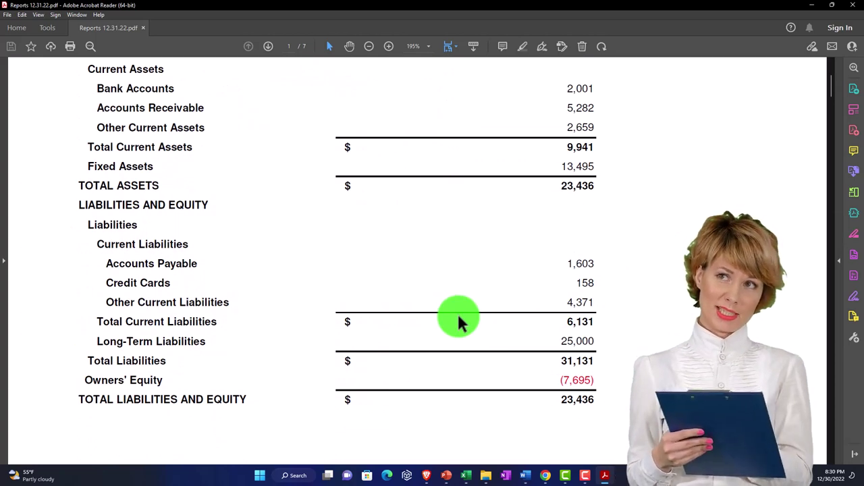
scroll(458, 322, down, 12)
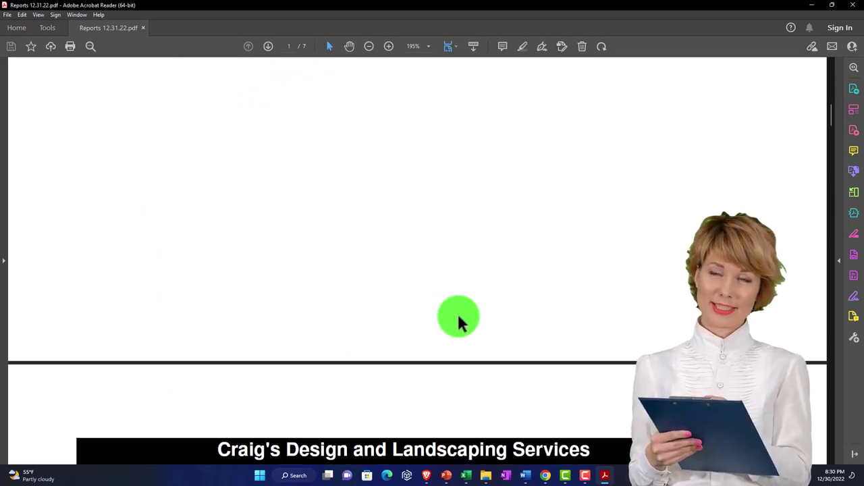
scroll(458, 317, down, 5)
scroll(328, 264, down, 2)
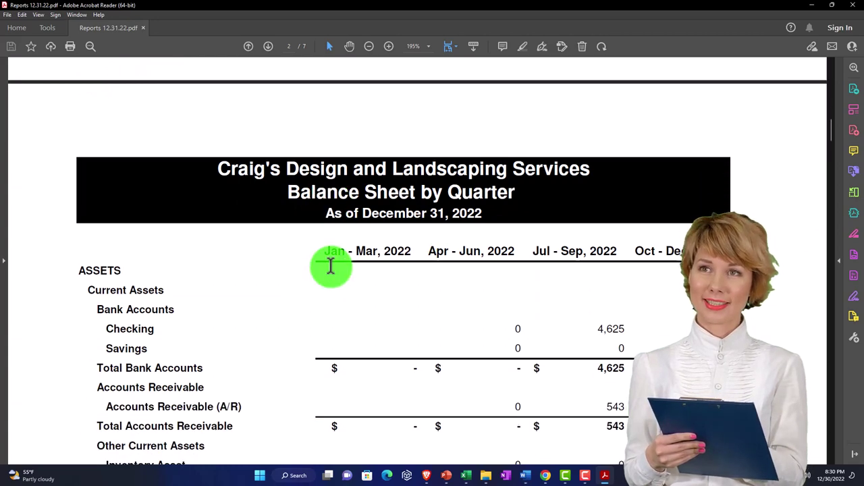
scroll(331, 265, down, 15)
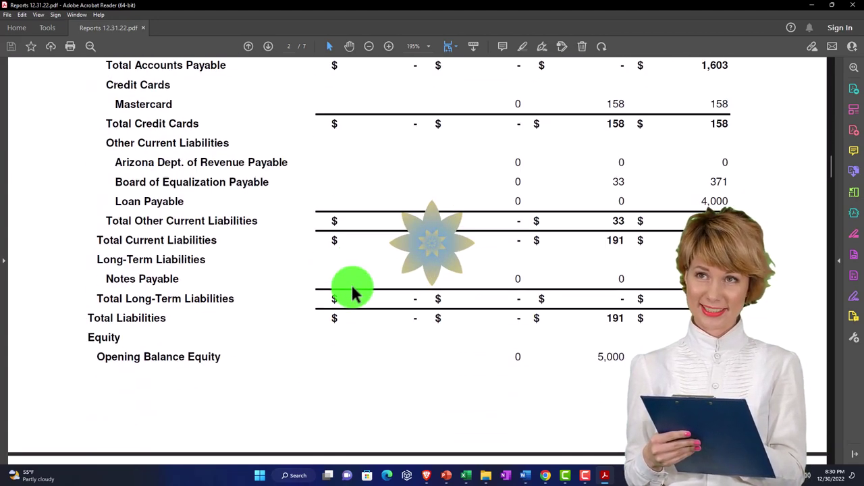
scroll(354, 291, down, 15)
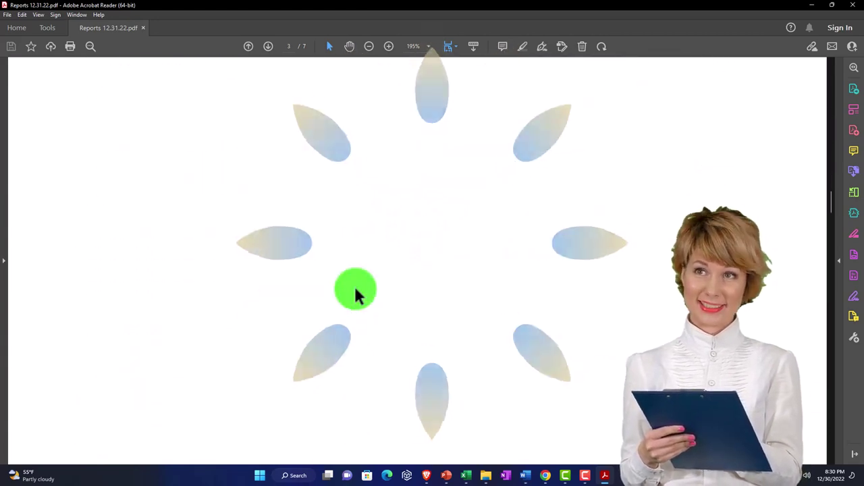
scroll(354, 285, down, 10)
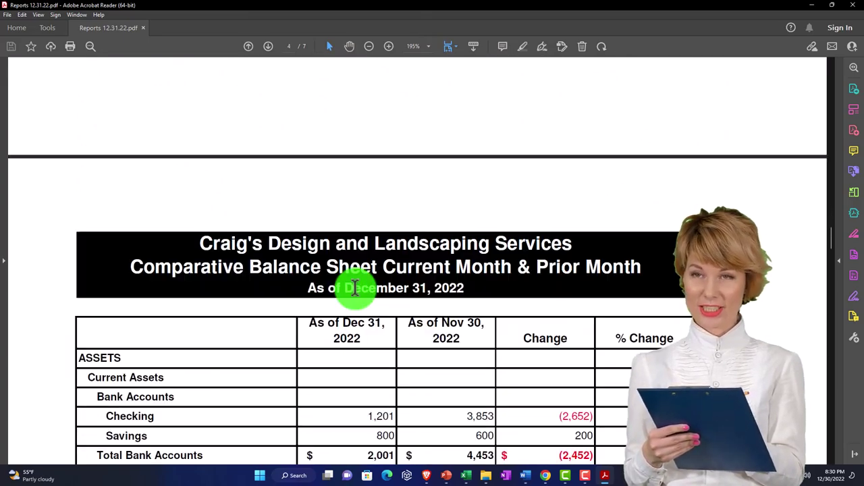
scroll(433, 324, down, 3)
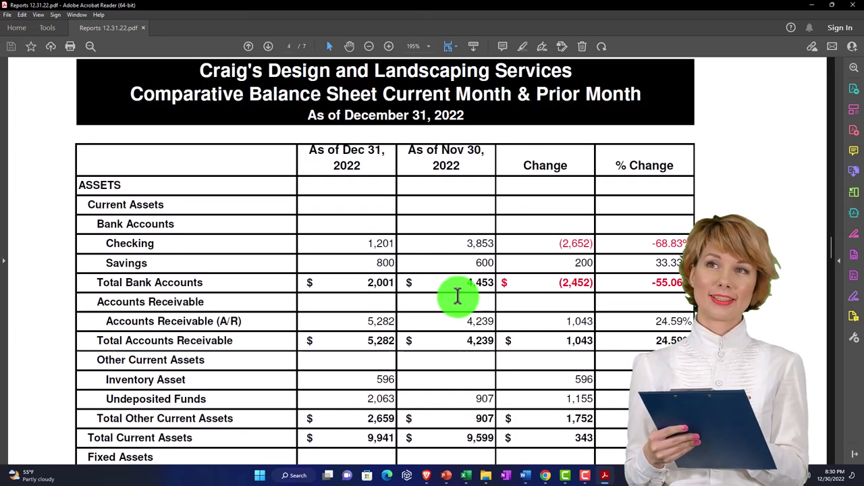
scroll(457, 296, down, 10)
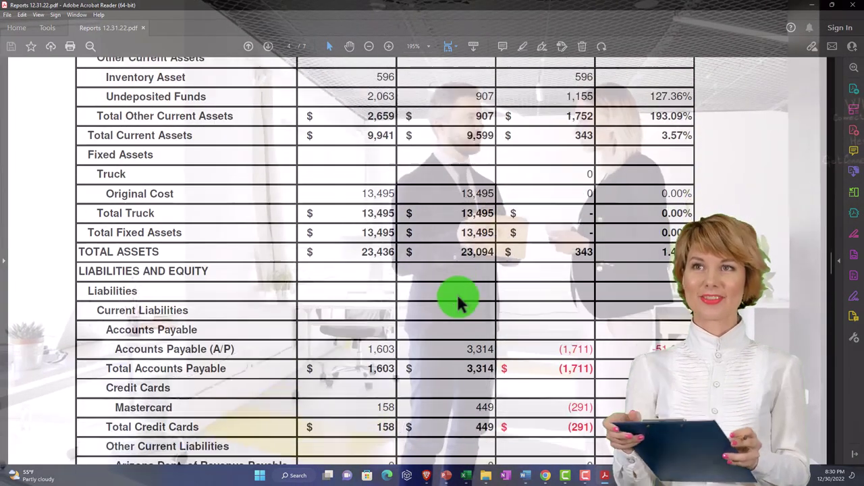
scroll(457, 303, down, 20)
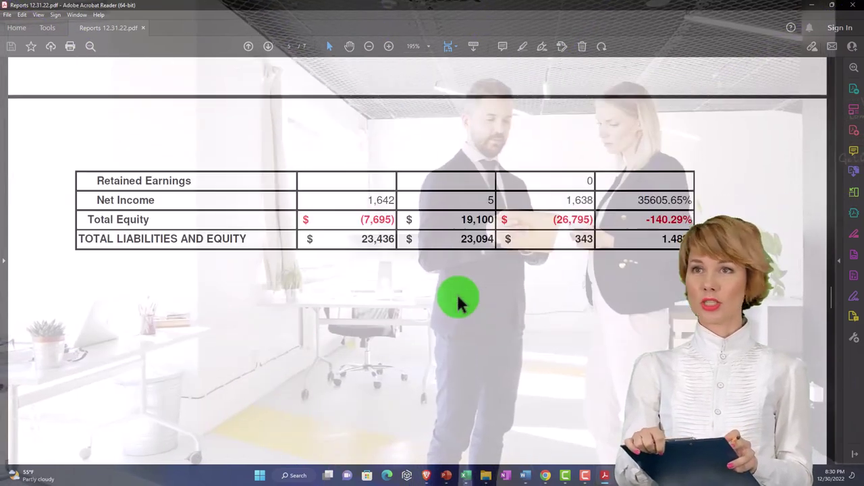
scroll(457, 303, down, 15)
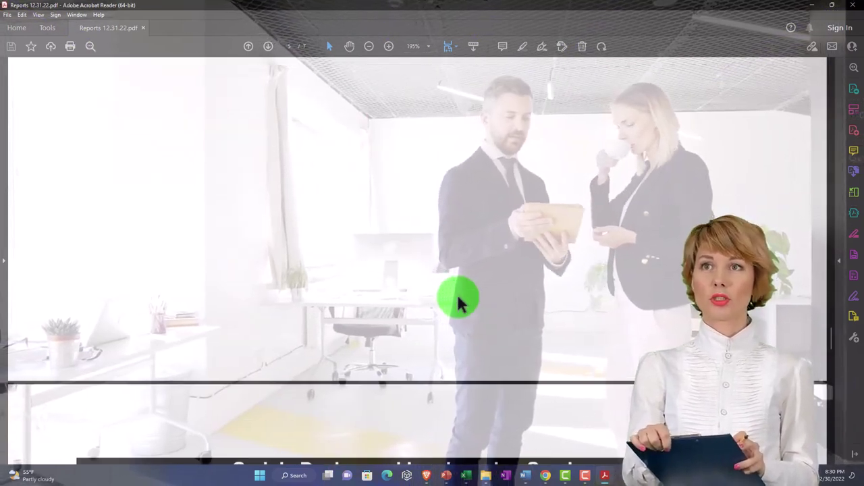
scroll(457, 302, down, 20)
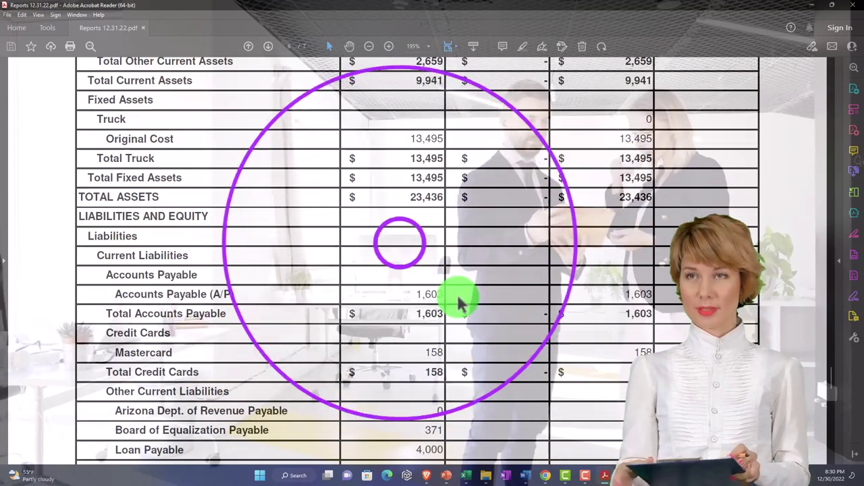
scroll(458, 302, down, 20)
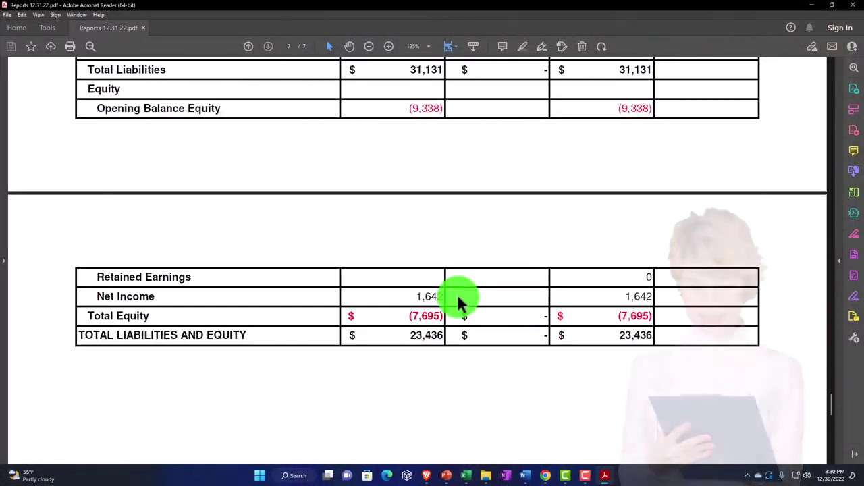
scroll(457, 303, down, 15)
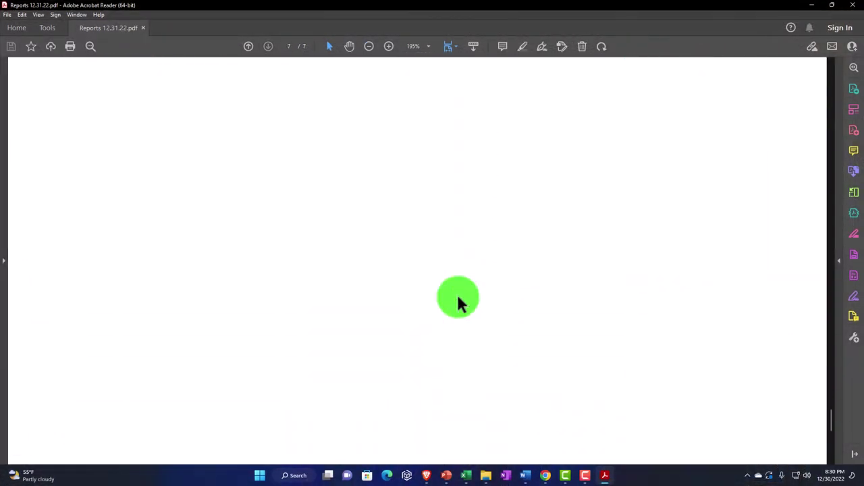
click(855, 9)
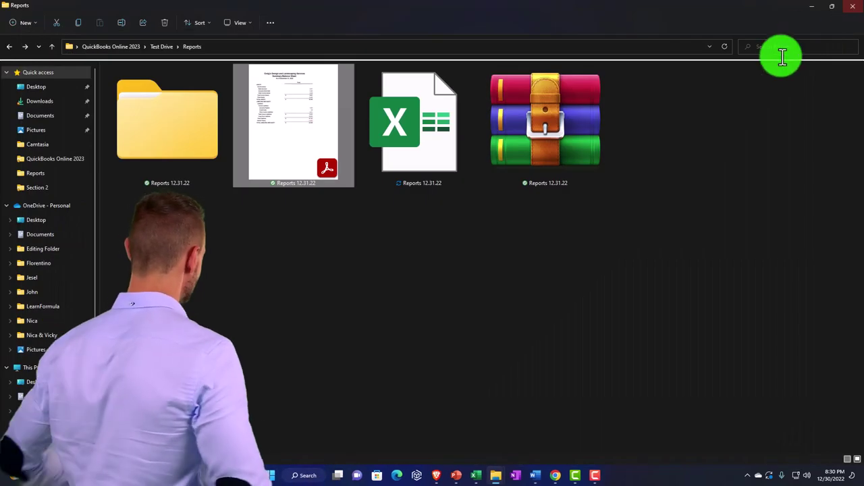